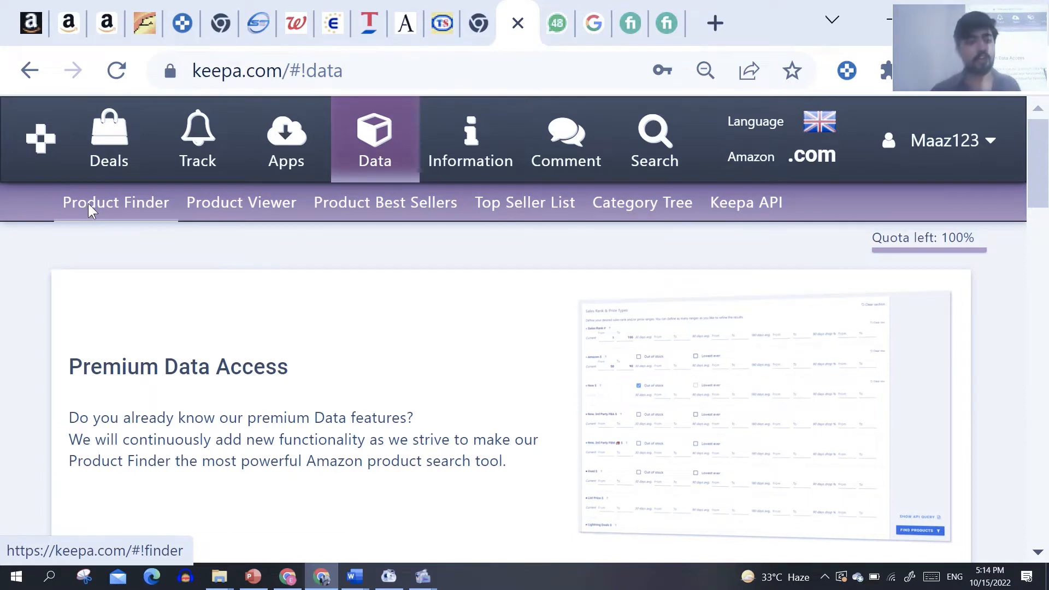
# Step: Open the Product Finder and try searching for products without any filter set
pyautogui.click(88, 206)
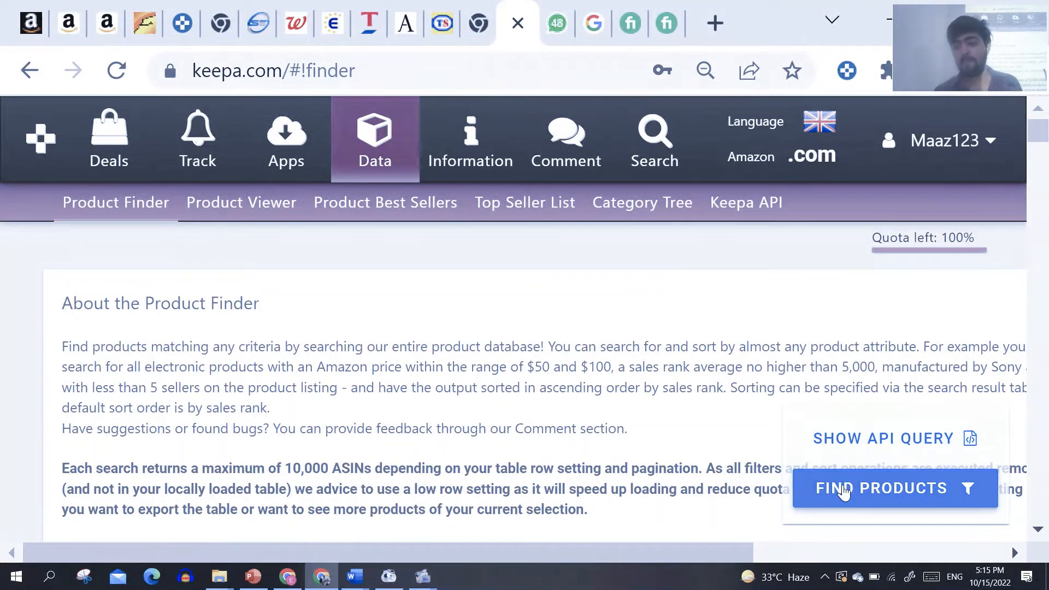
pyautogui.click(887, 490)
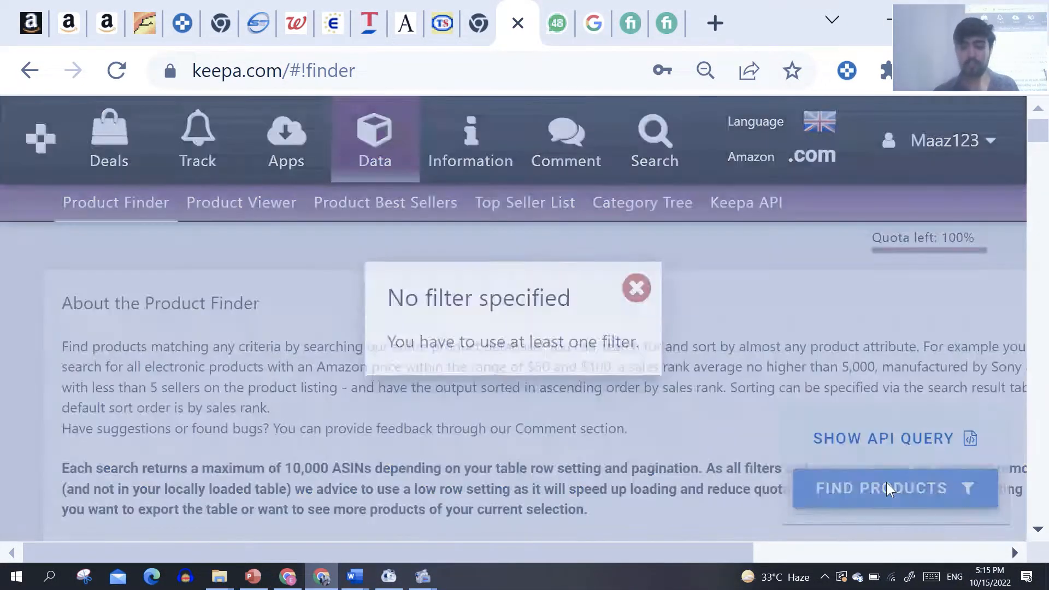
pyautogui.click(616, 295)
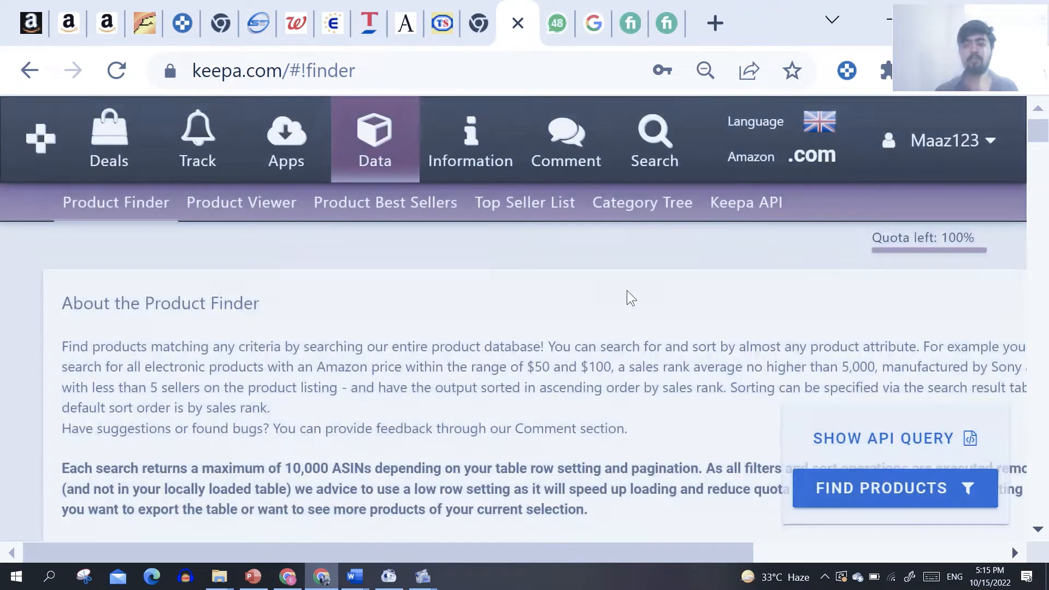
# Step: Set the current Sales Rank range from 100 to 60000
pyautogui.moveTo(1037, 133)
pyautogui.mouseDown()
pyautogui.moveTo(1042, 164)
pyautogui.moveTo(1040, 145)
pyautogui.mouseUp()
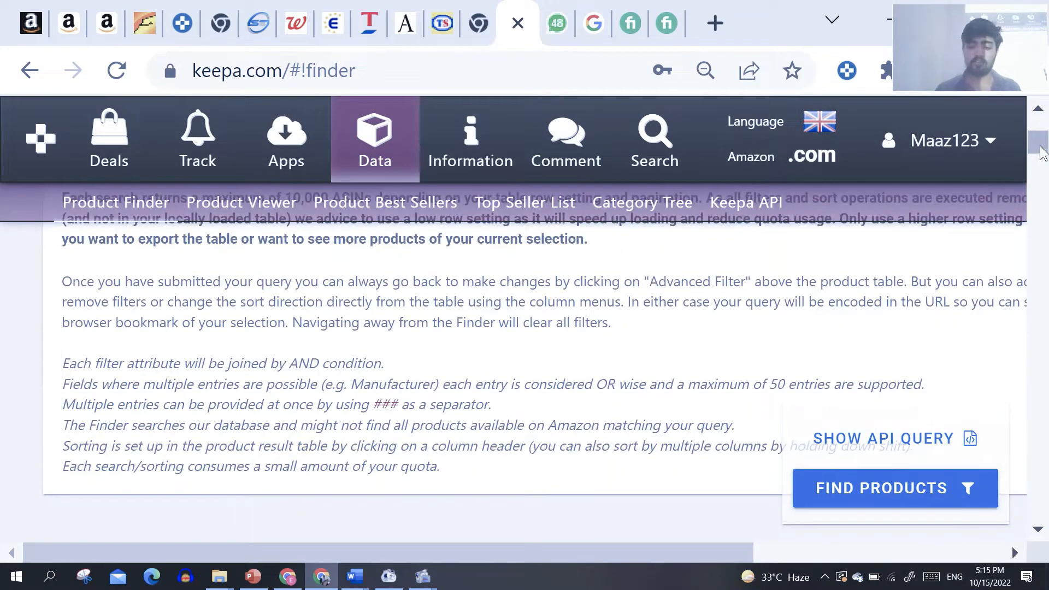
pyautogui.hotkey('ctrl', '-')
pyautogui.hotkey('ctrl', '-')
pyautogui.hotkey('ctrl', '-')
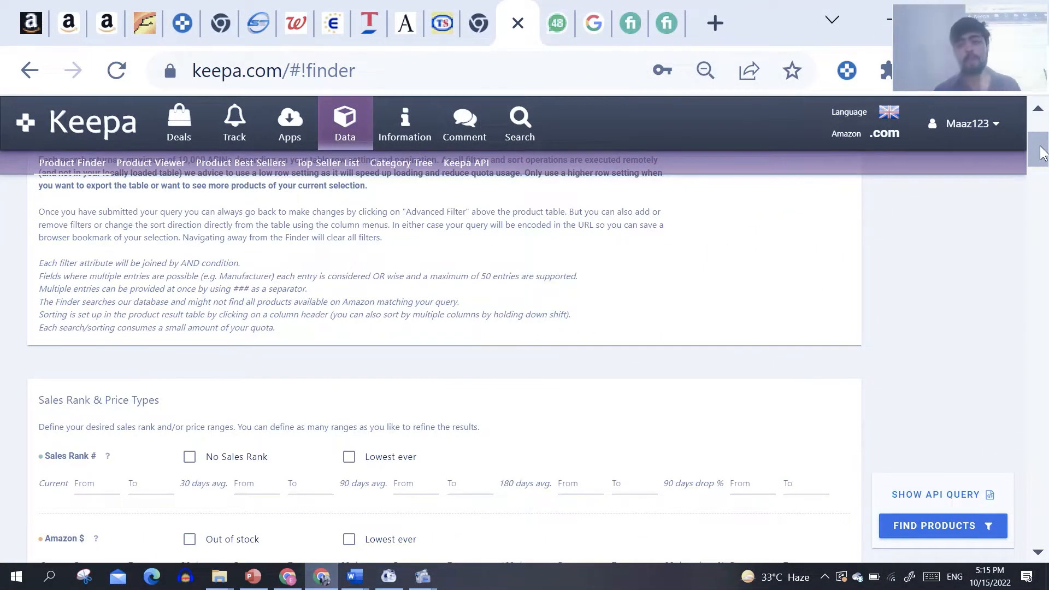
pyautogui.moveTo(1041, 153); pyautogui.dragTo(1045, 166)
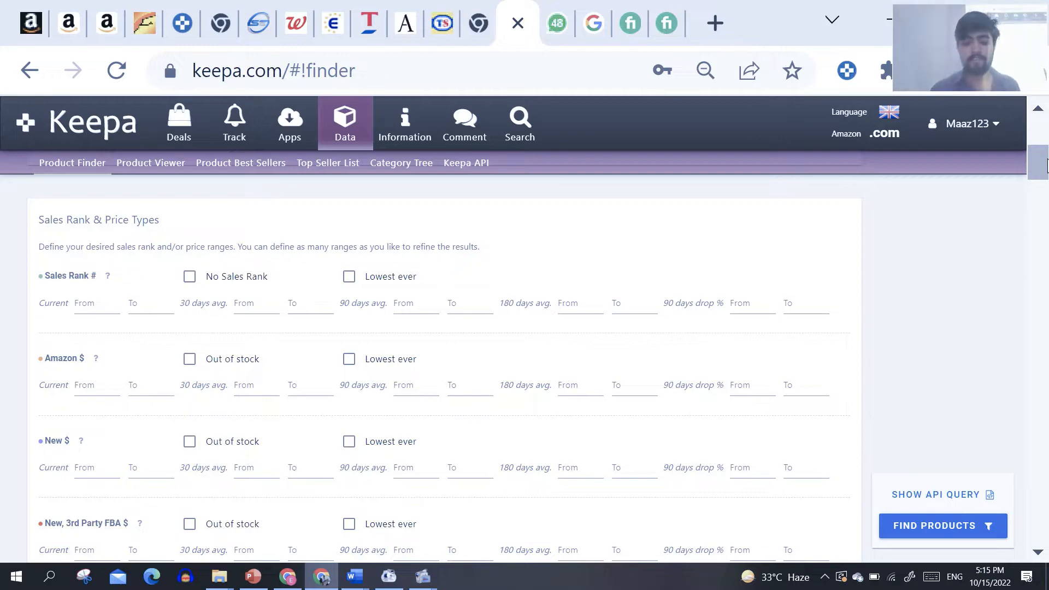
pyautogui.hotkey('ctrl', '+')
pyautogui.hotkey('ctrl', '+')
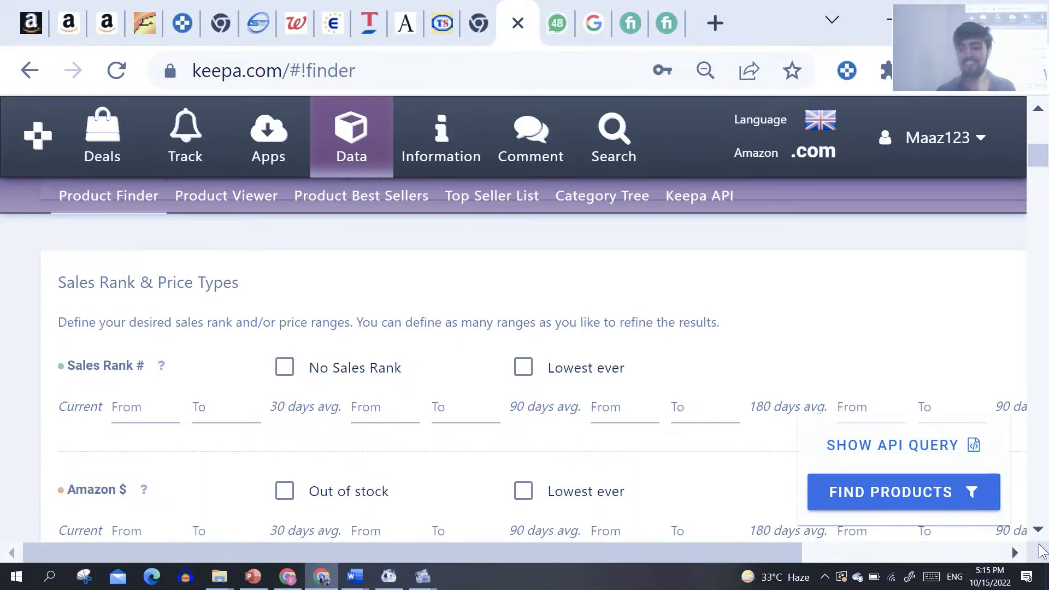
pyautogui.click(1039, 530)
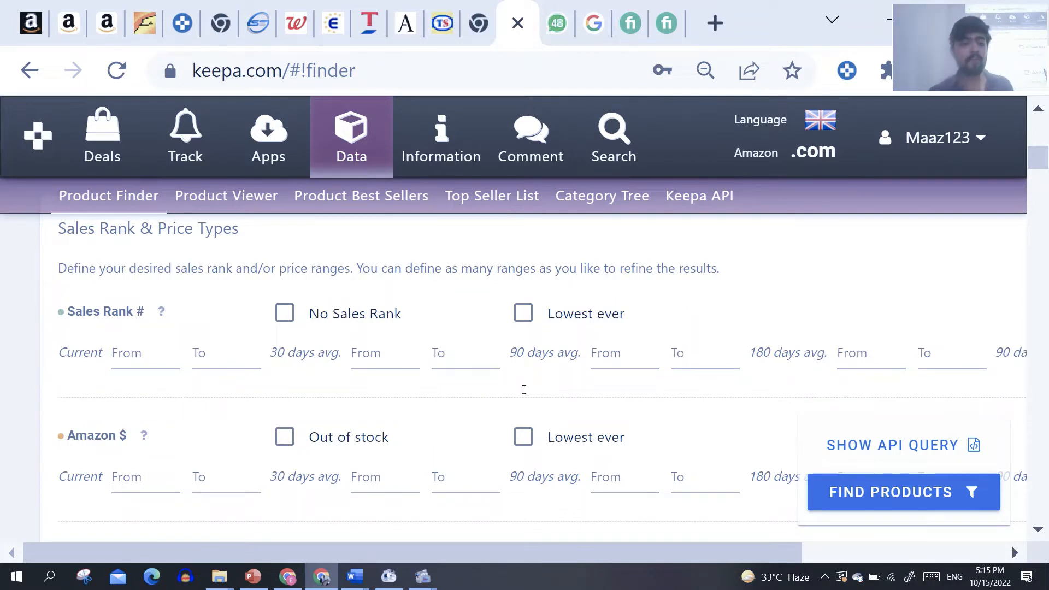
pyautogui.click(141, 354)
pyautogui.click(142, 353)
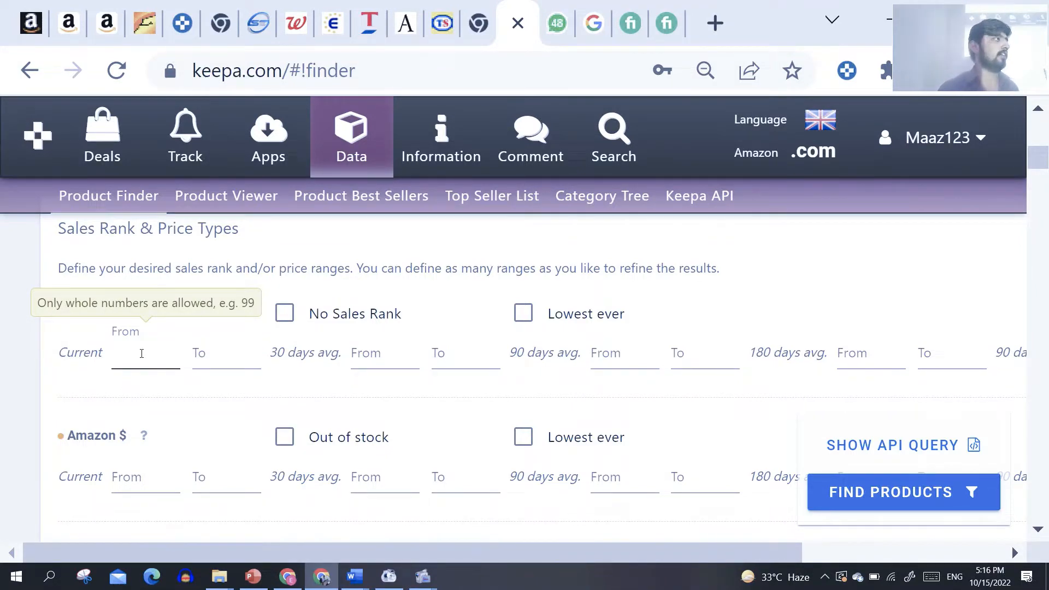
pyautogui.write('100')
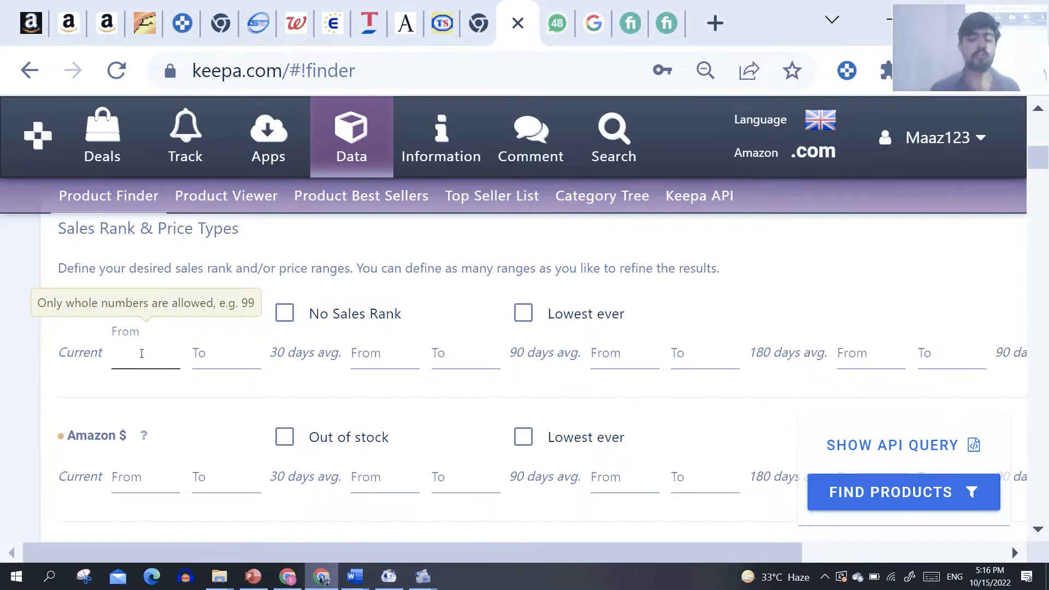
pyautogui.click(231, 355)
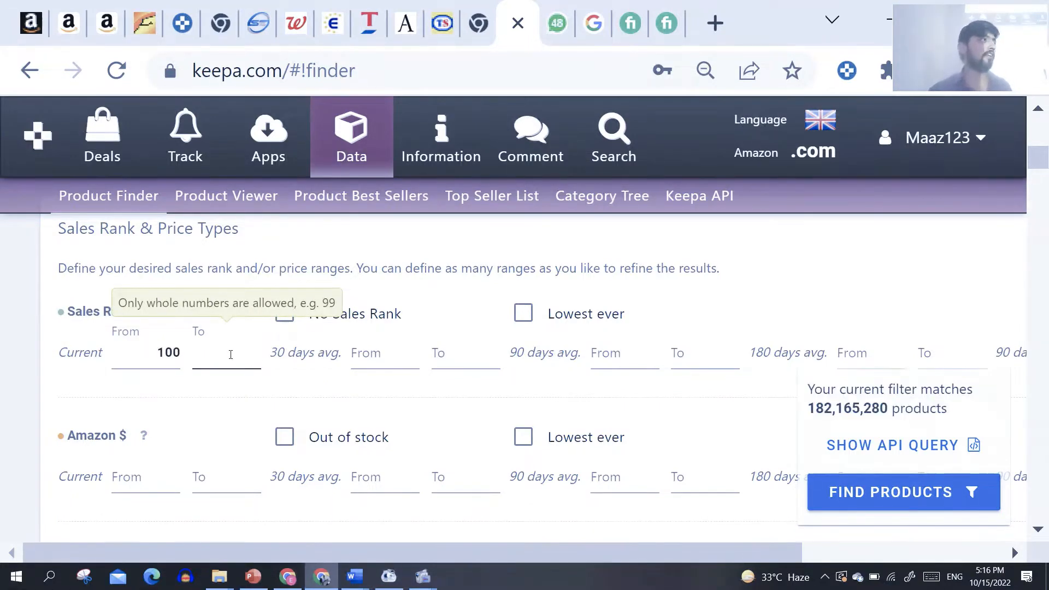
pyautogui.write('6')
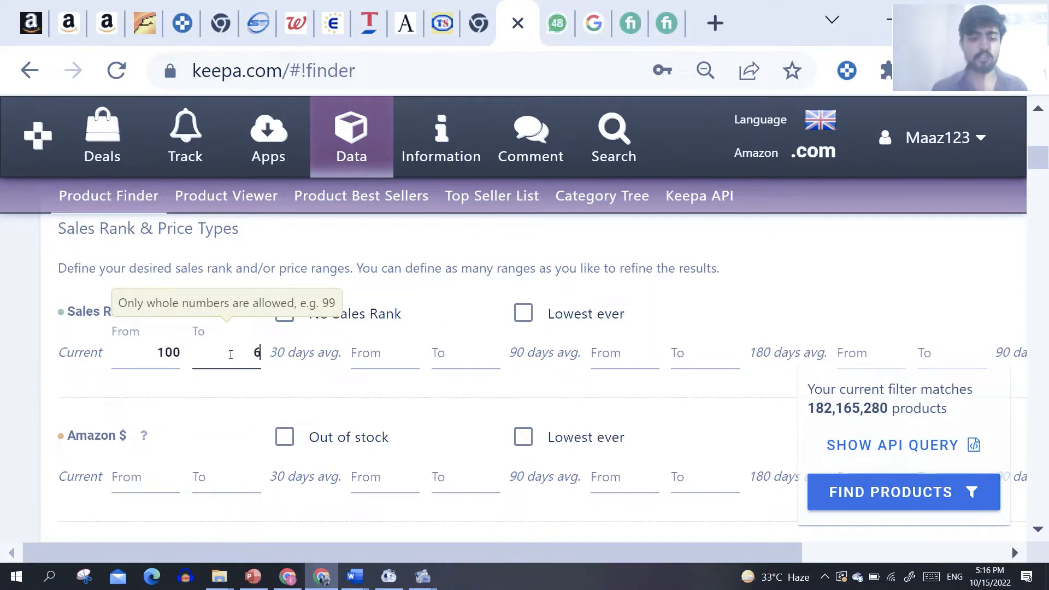
pyautogui.write('0000')
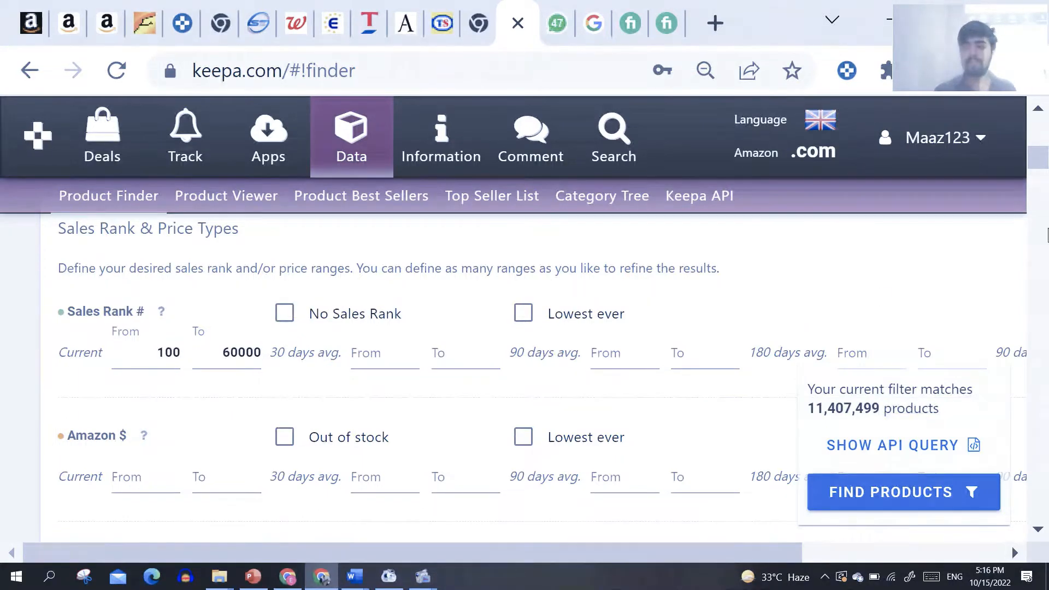
# Step: Filter for products with the Amazon price out of stock and set the current New, 3rd Party FBA price range from 2 to 8
pyautogui.moveTo(1037, 165); pyautogui.dragTo(1040, 171)
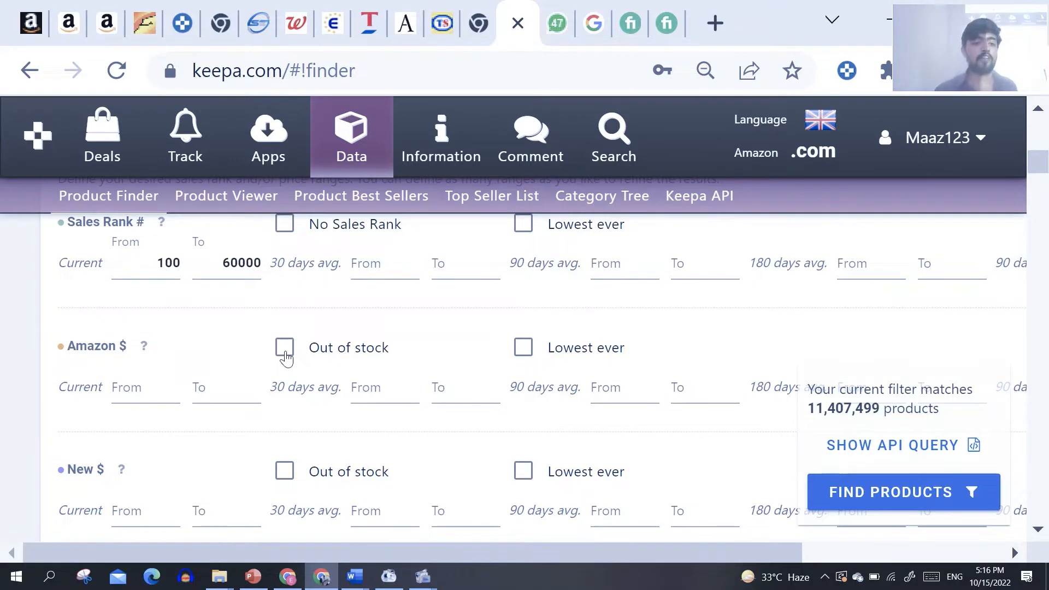
pyautogui.click(284, 347)
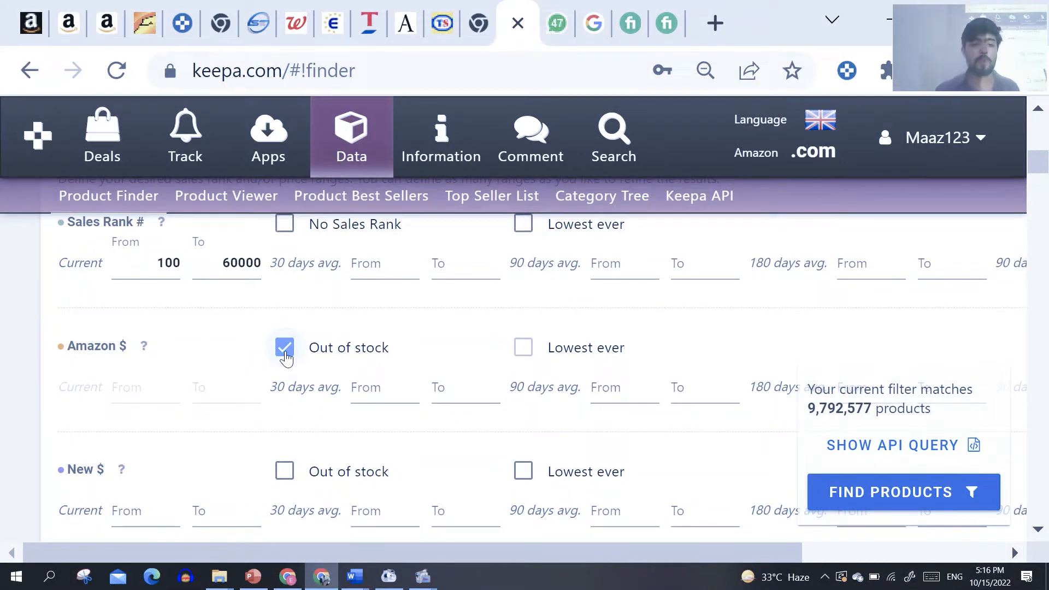
pyautogui.click(1038, 531)
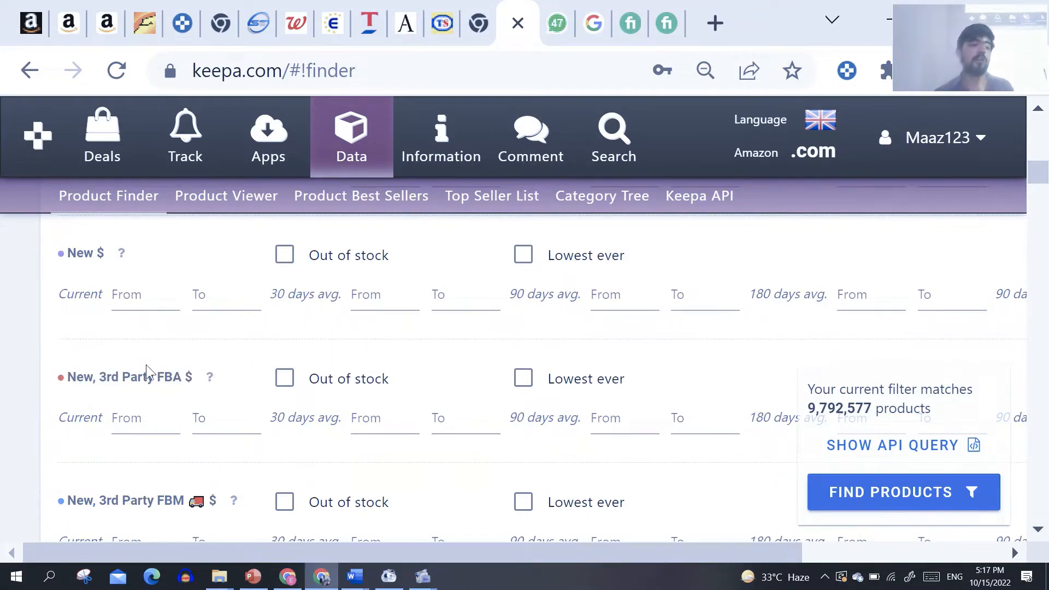
pyautogui.tripleClick(136, 377)
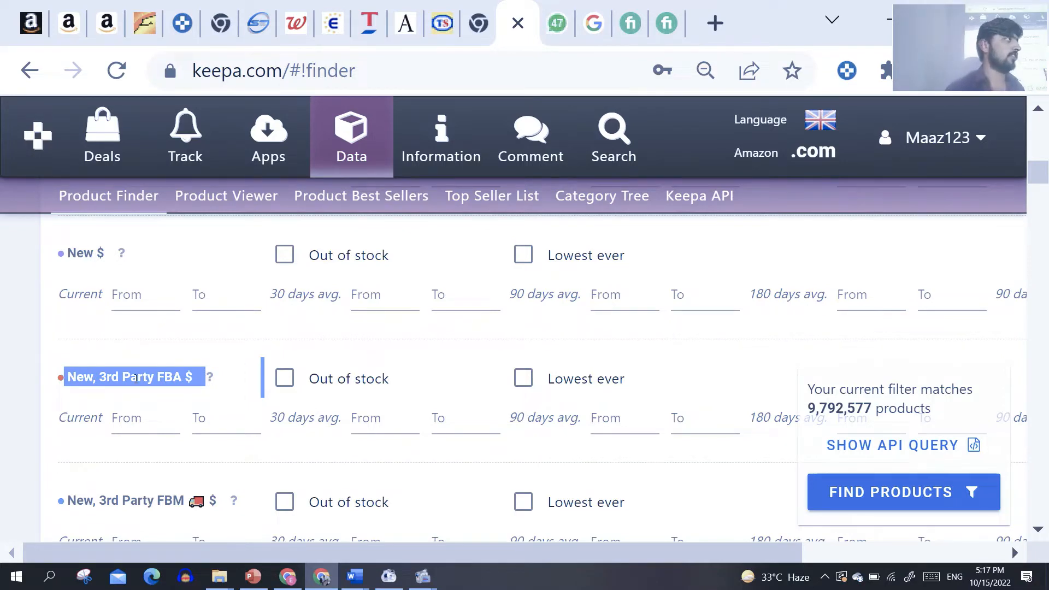
pyautogui.click(116, 422)
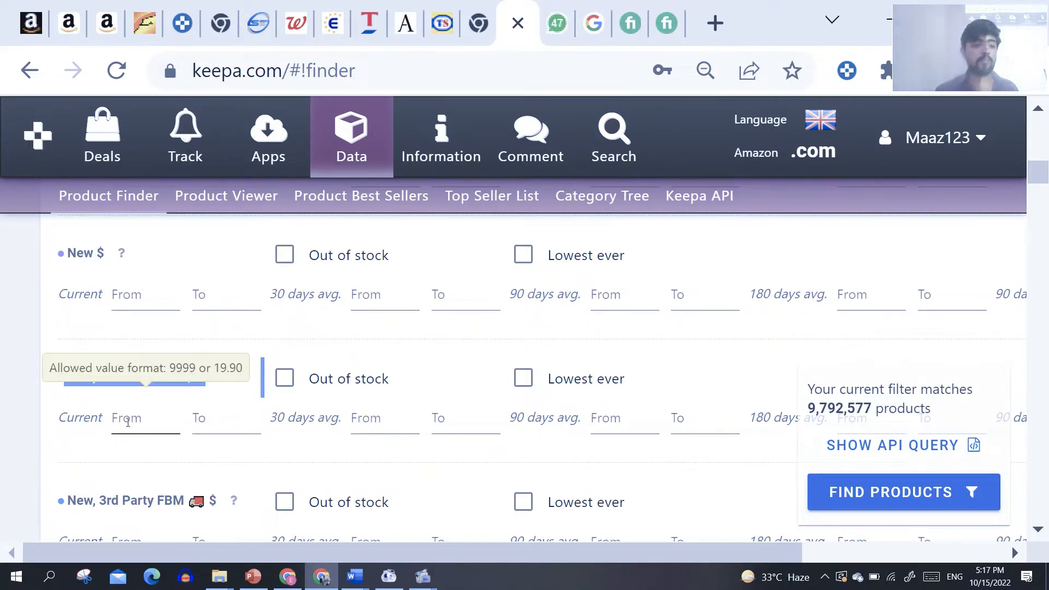
pyautogui.write('2')
pyautogui.click(221, 417)
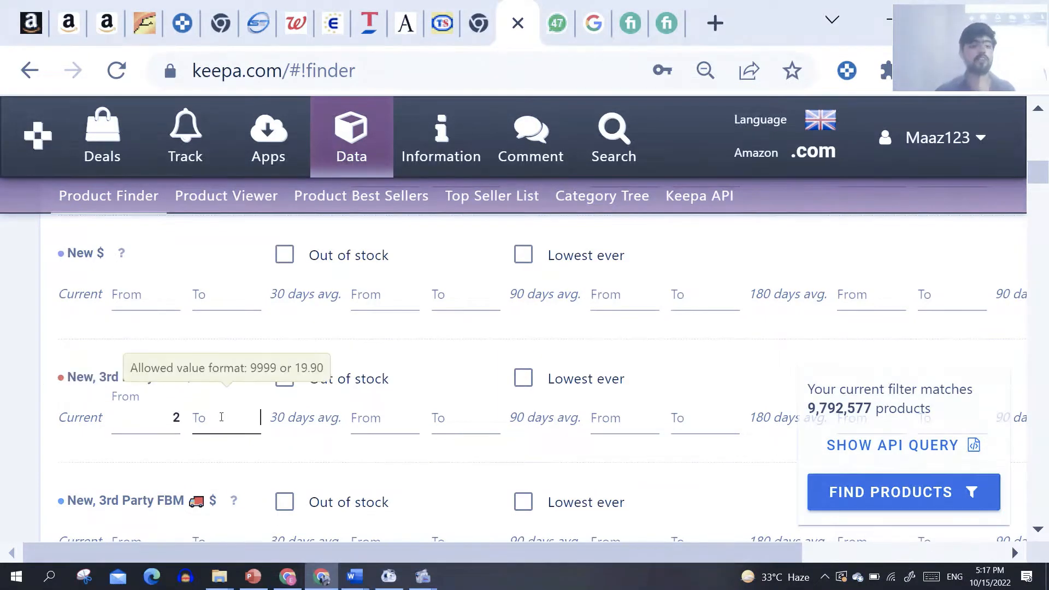
pyautogui.write('8')
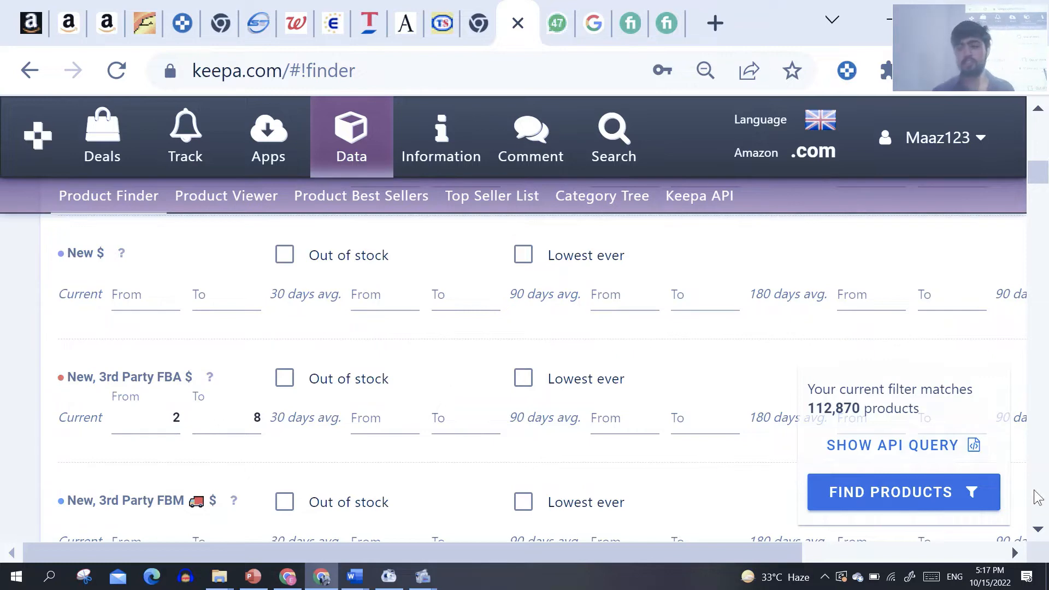
# Step: Look through the remaining price type filters, from New, 3rd Party FBM down to the Title, Brand and more section
pyautogui.click(1039, 531)
pyautogui.click(1039, 531)
pyautogui.click(1039, 531)
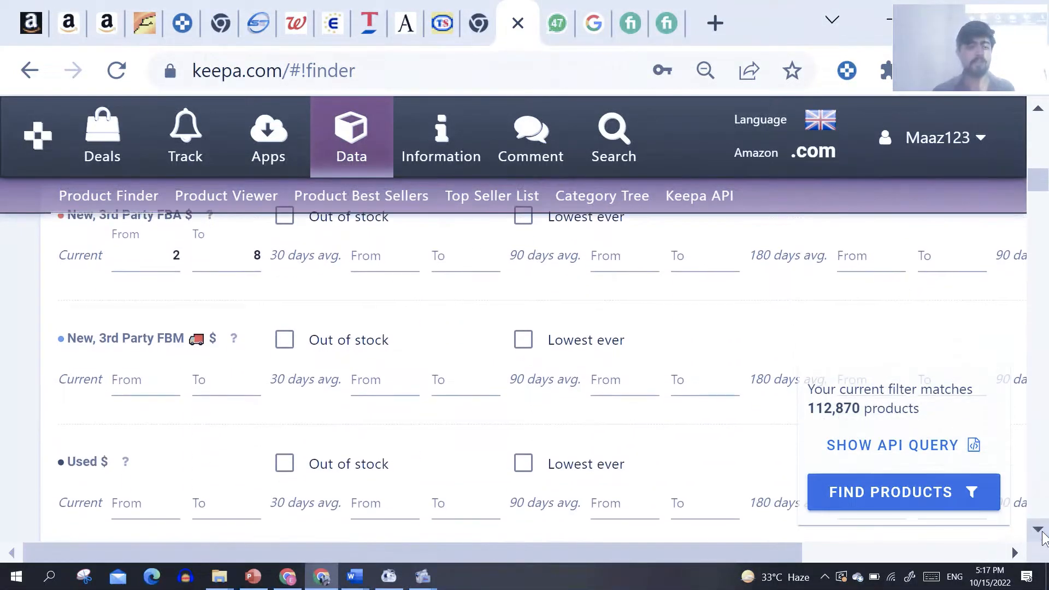
pyautogui.click(1039, 531)
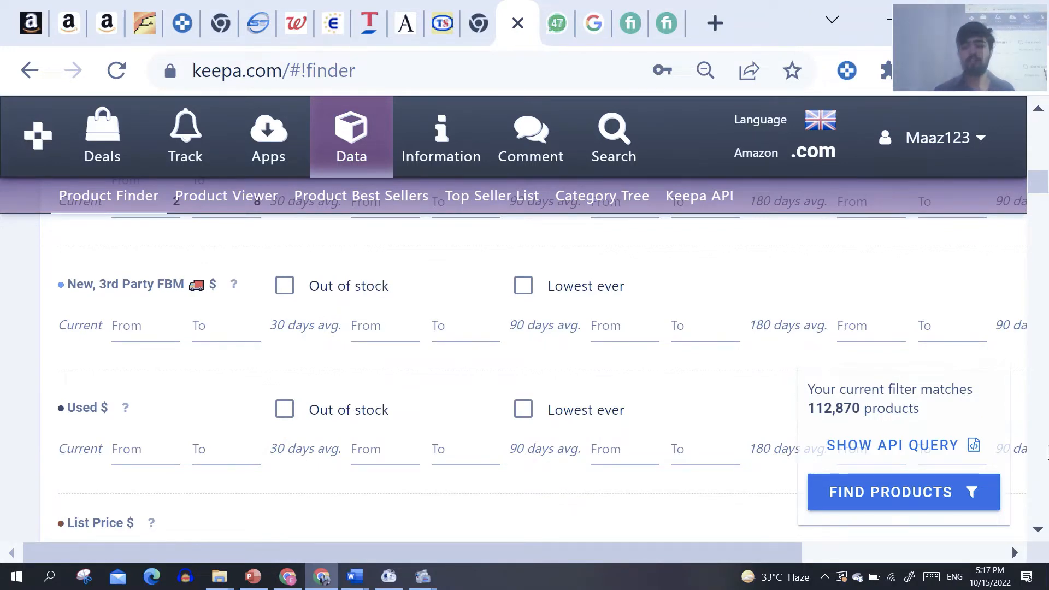
pyautogui.click(1036, 531)
pyautogui.scroll(-2, 1037, 536)
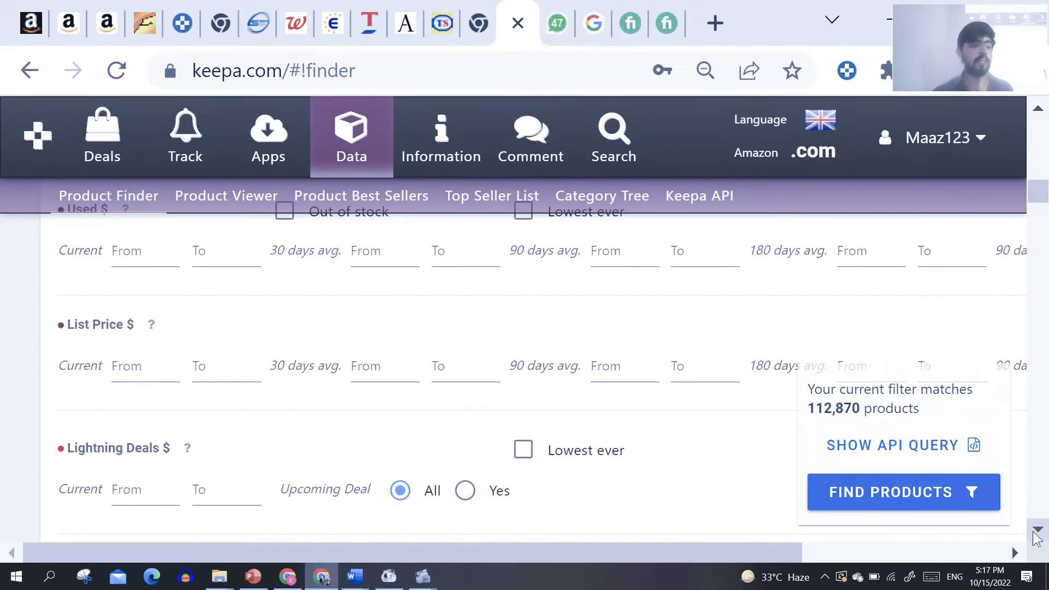
pyautogui.scroll(-5, 1037, 536)
pyautogui.scroll(-8, 1037, 536)
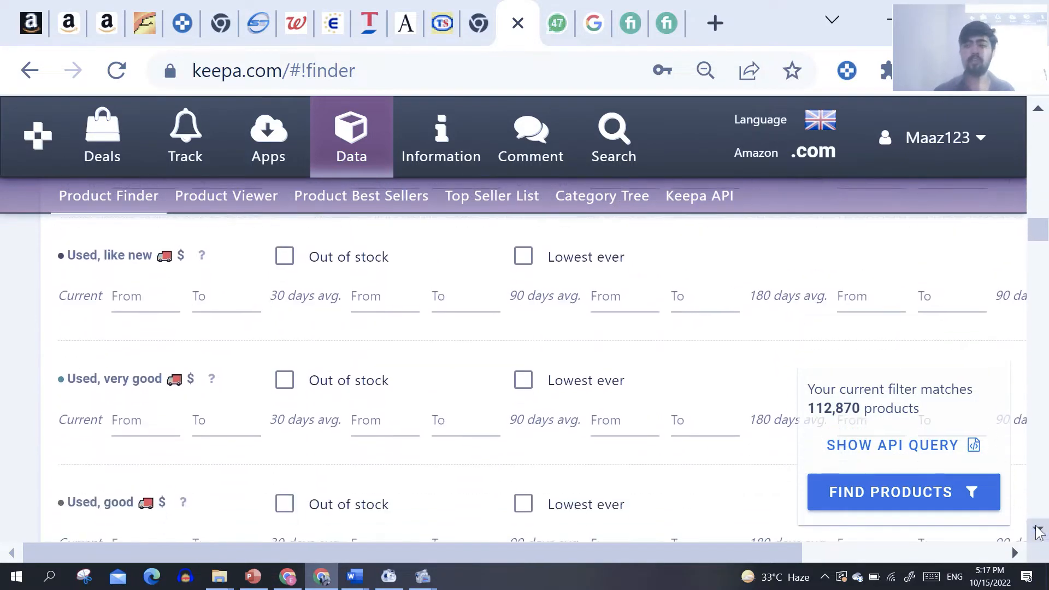
pyautogui.scroll(12, 1038, 111)
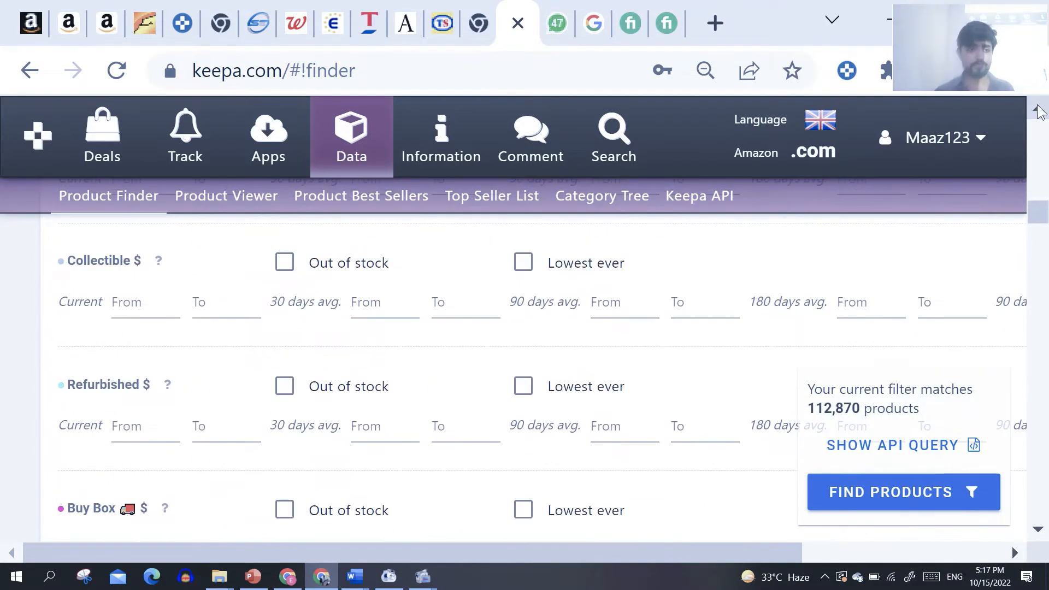
pyautogui.scroll(2, 1038, 111)
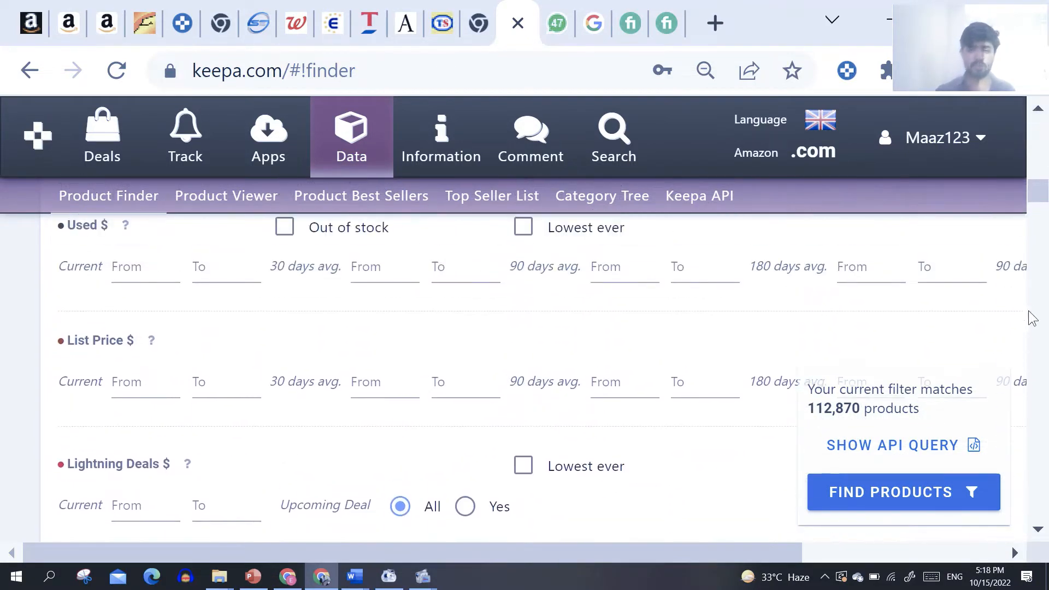
pyautogui.scroll(-6, 1037, 529)
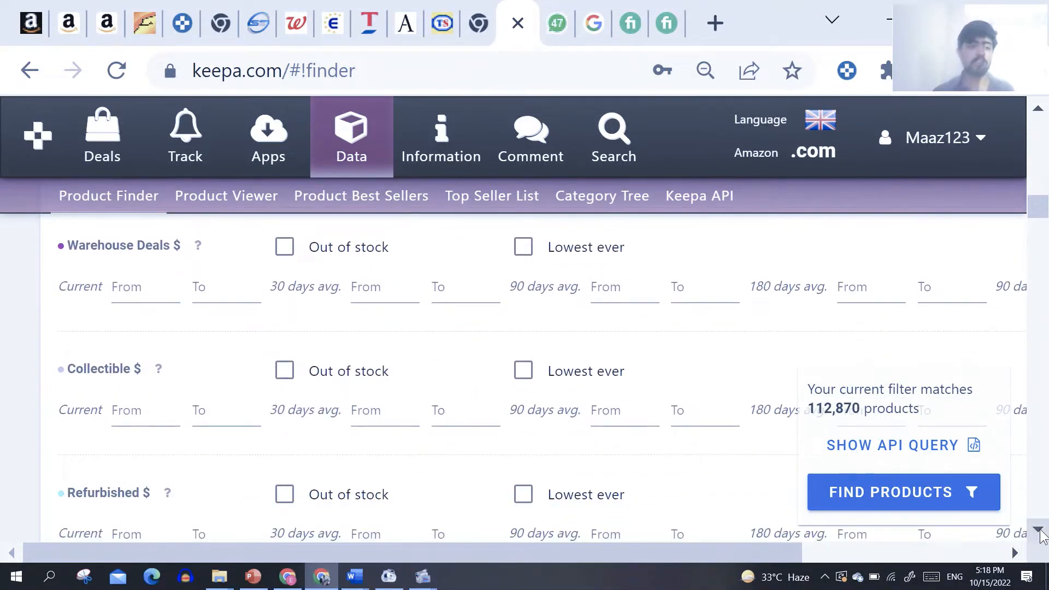
pyautogui.scroll(-1, 1039, 531)
pyautogui.scroll(-1, 1041, 532)
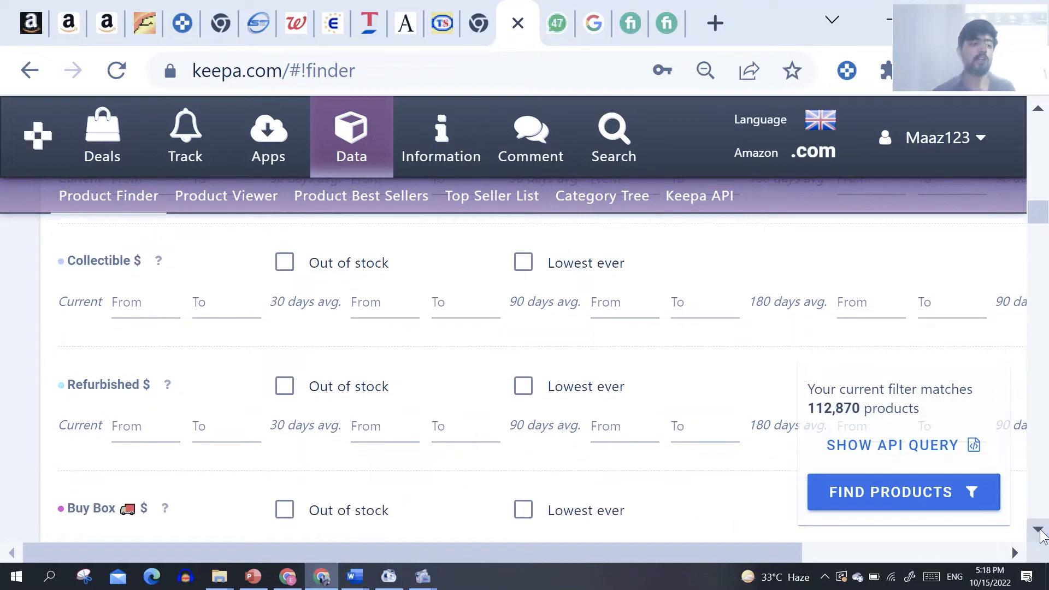
pyautogui.scroll(-3, 1041, 532)
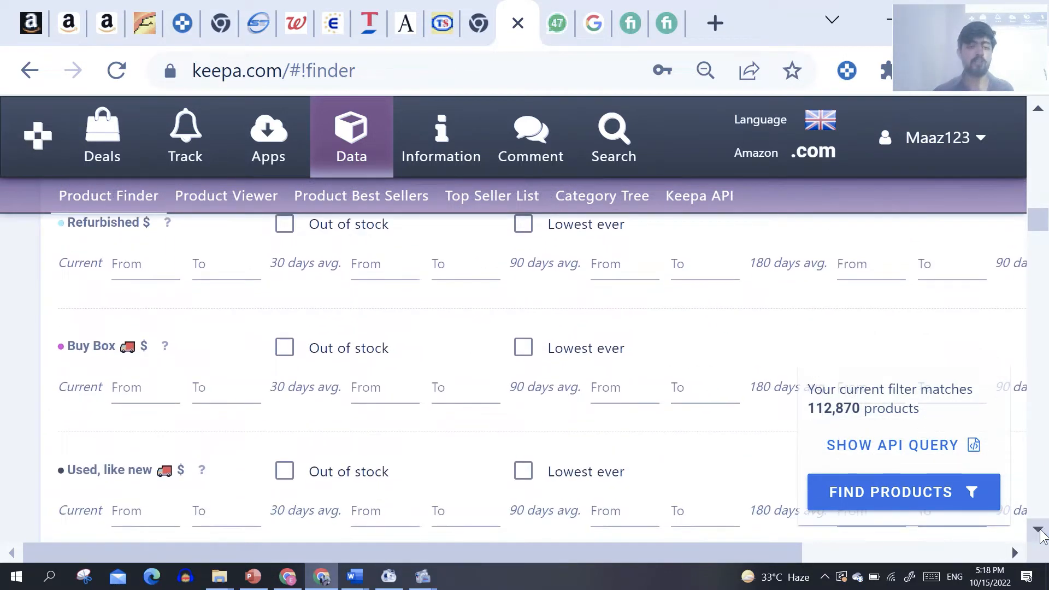
pyautogui.scroll(-1, 1040, 533)
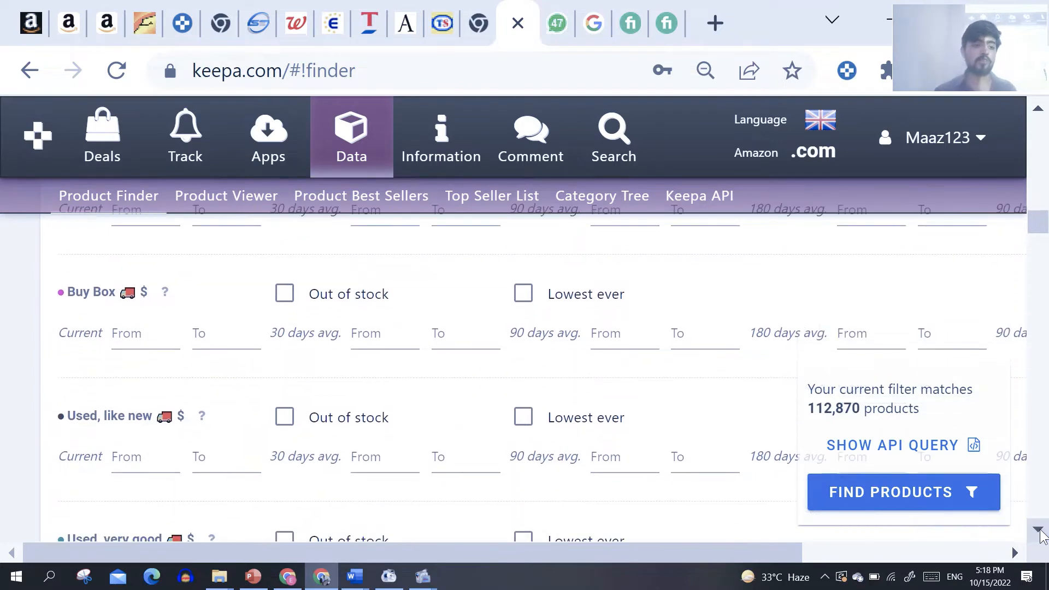
pyautogui.click(1038, 529)
pyautogui.click(1038, 530)
pyautogui.click(1039, 531)
pyautogui.click(1040, 531)
pyautogui.click(1039, 530)
pyautogui.click(1040, 530)
pyautogui.click(1040, 530)
pyautogui.click(1040, 531)
pyautogui.click(1040, 530)
pyautogui.click(1040, 530)
pyautogui.click(1039, 530)
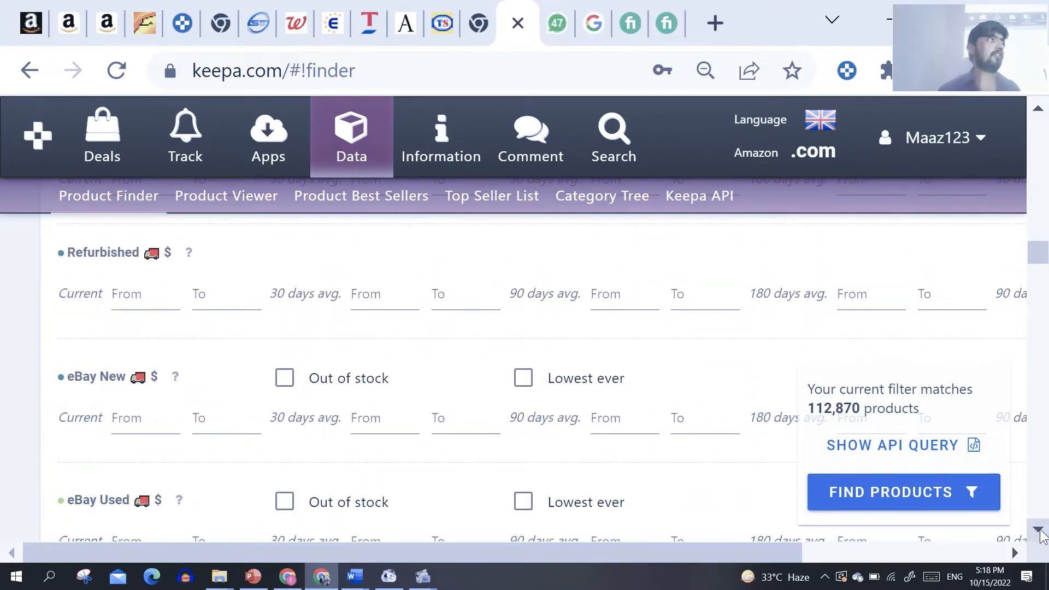
pyautogui.click(1040, 530)
pyautogui.click(1040, 530)
pyautogui.click(1040, 530)
pyautogui.click(1040, 531)
pyautogui.click(1040, 530)
pyautogui.click(1039, 530)
pyautogui.click(1040, 530)
pyautogui.click(1040, 530)
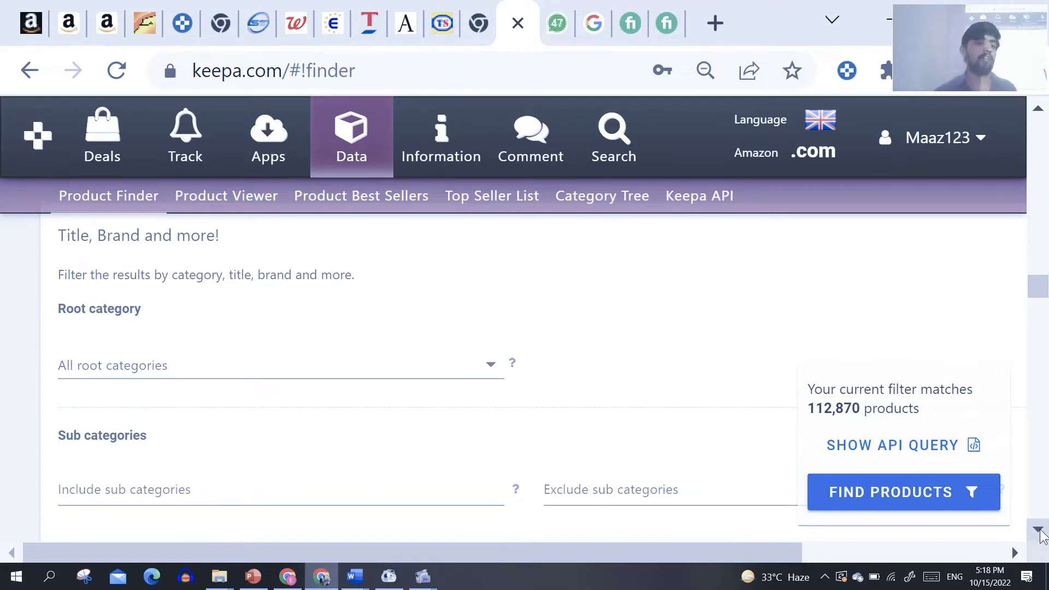
# Step: Set the root category filter to Beauty & Personal Care
pyautogui.click(488, 367)
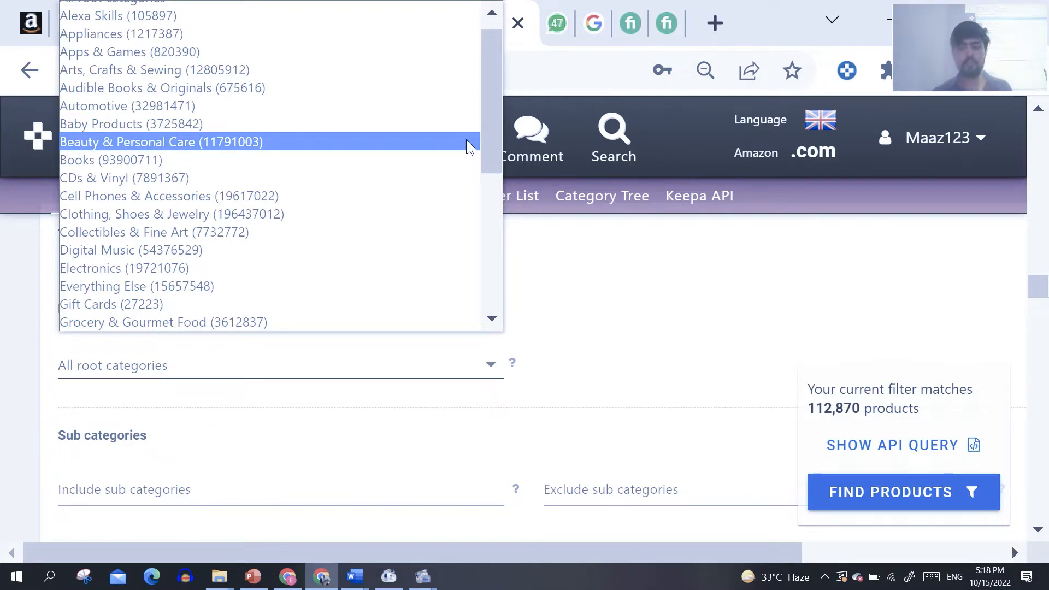
pyautogui.click(374, 143)
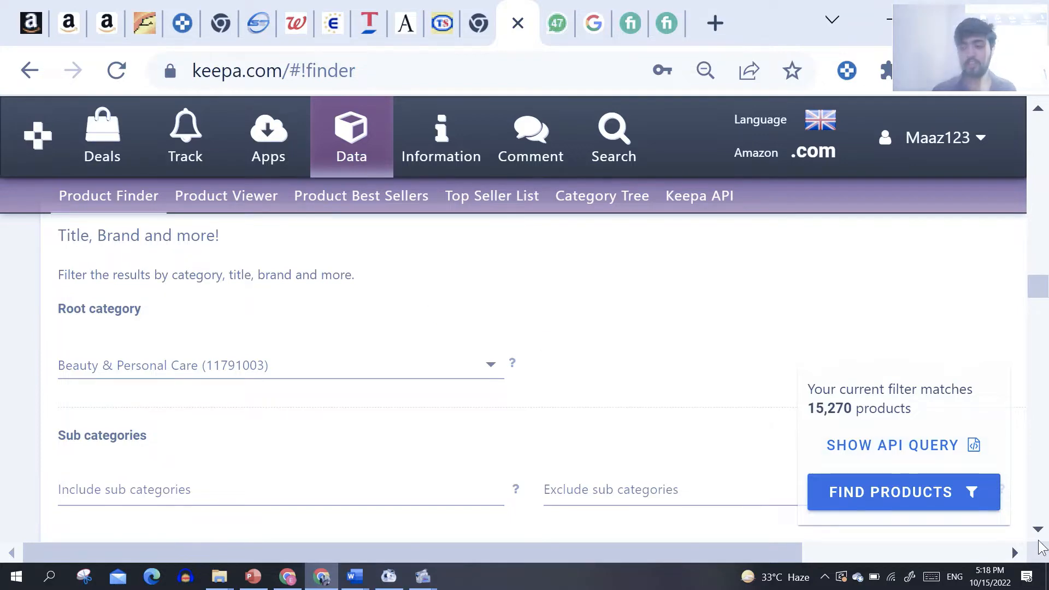
pyautogui.scroll(-4, 1037, 529)
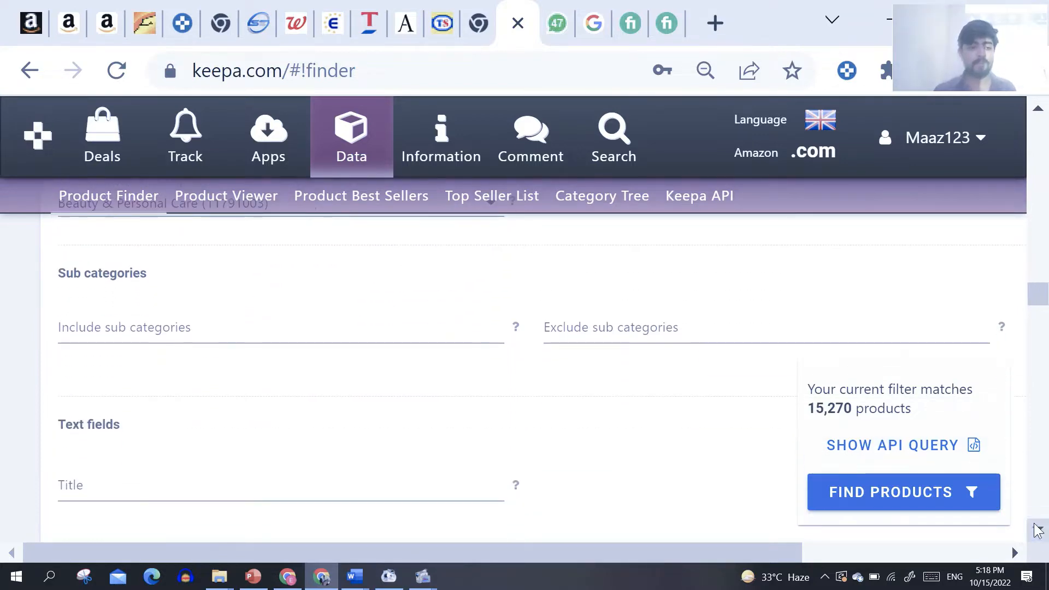
# Step: Restrict the Buy Box Seller filter to 3rd Party sellers
pyautogui.scroll(-5, 1037, 528)
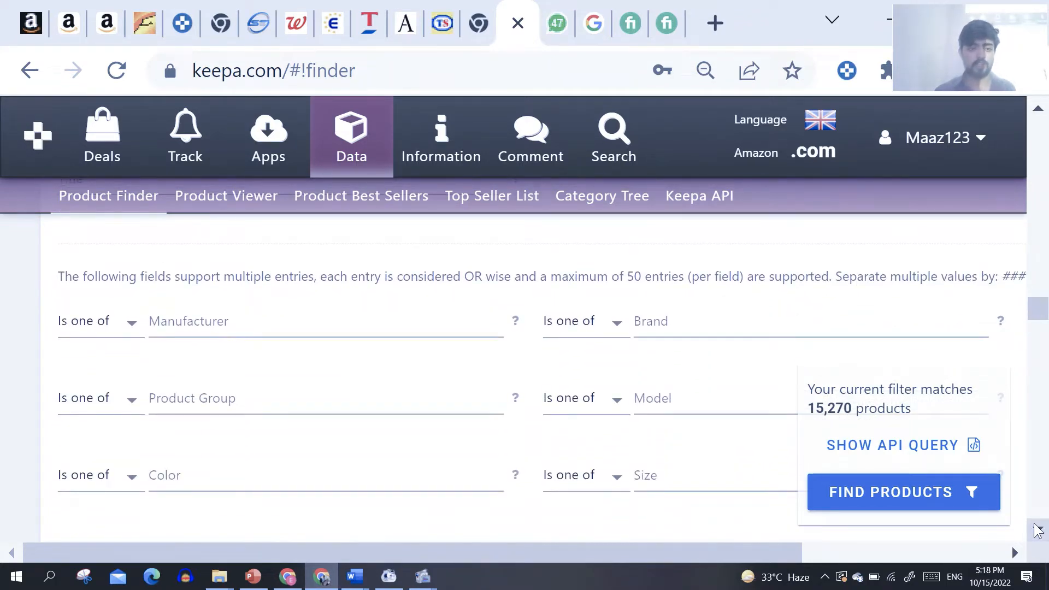
pyautogui.scroll(-6, 1037, 529)
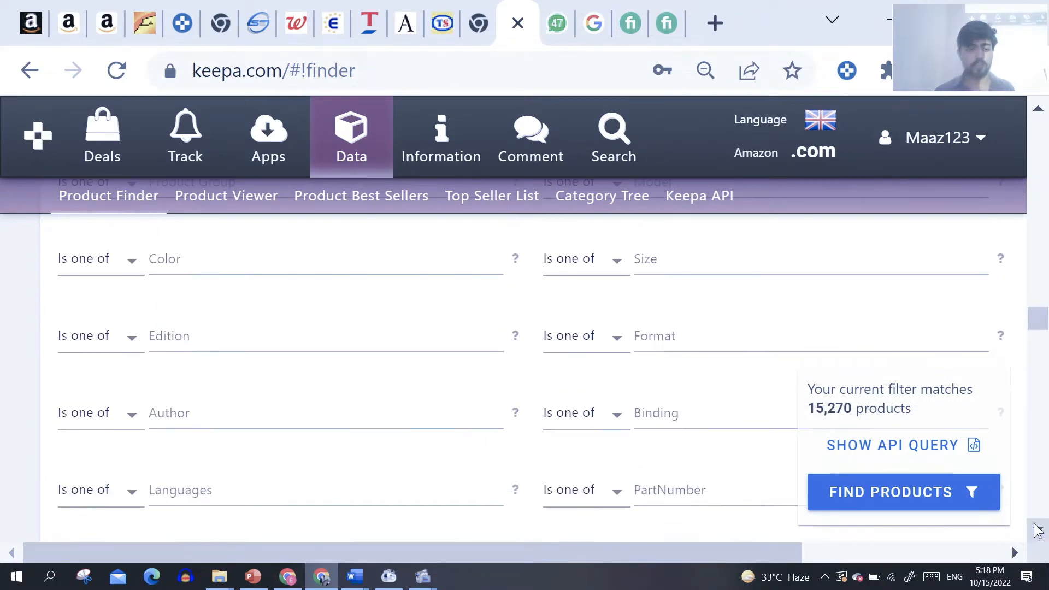
pyautogui.scroll(-5, 1037, 528)
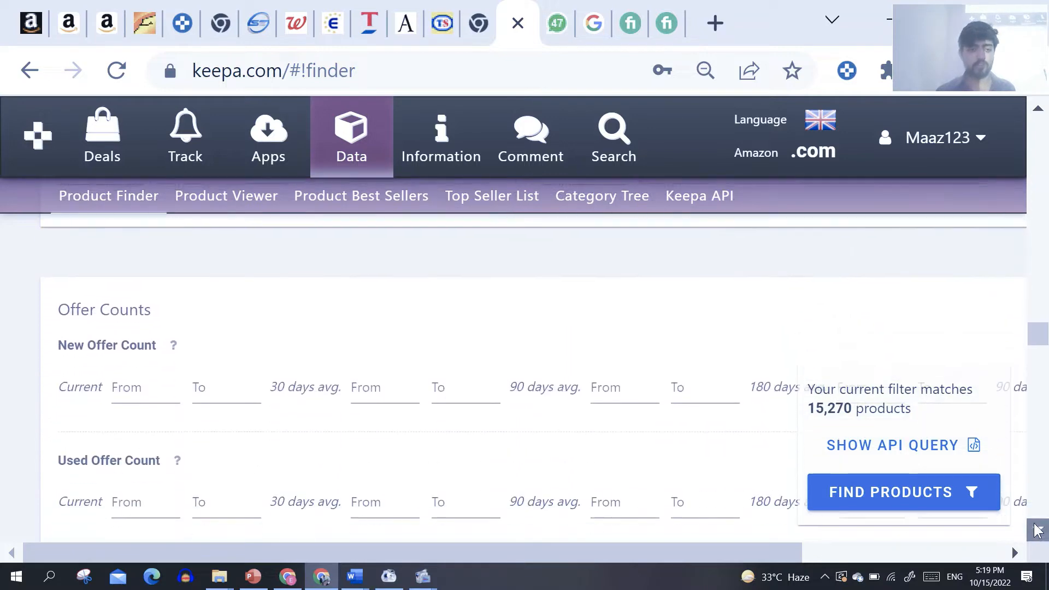
pyautogui.scroll(-2, 1037, 529)
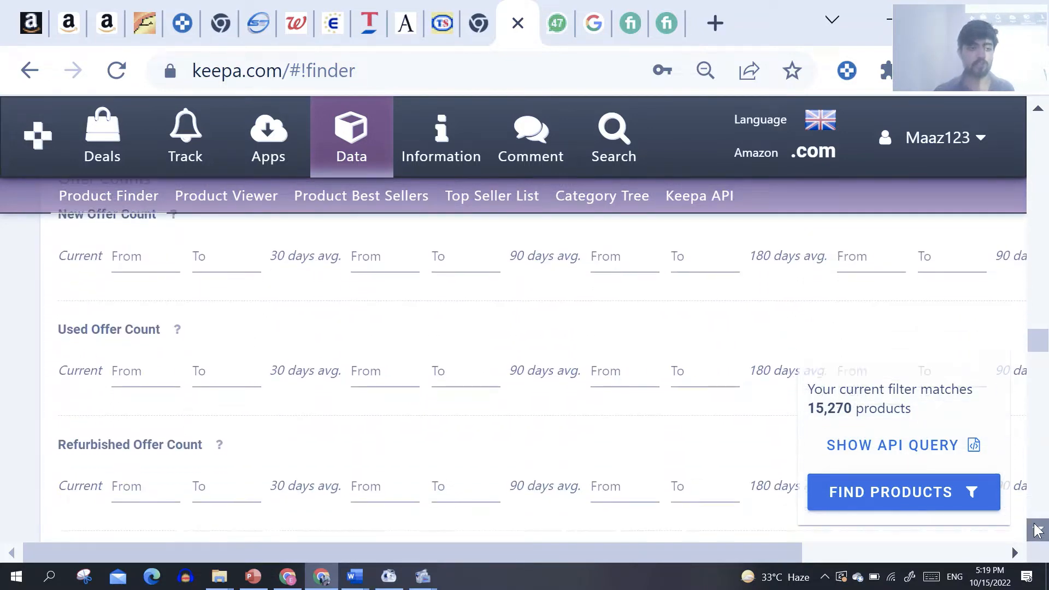
pyautogui.scroll(-6, 1037, 529)
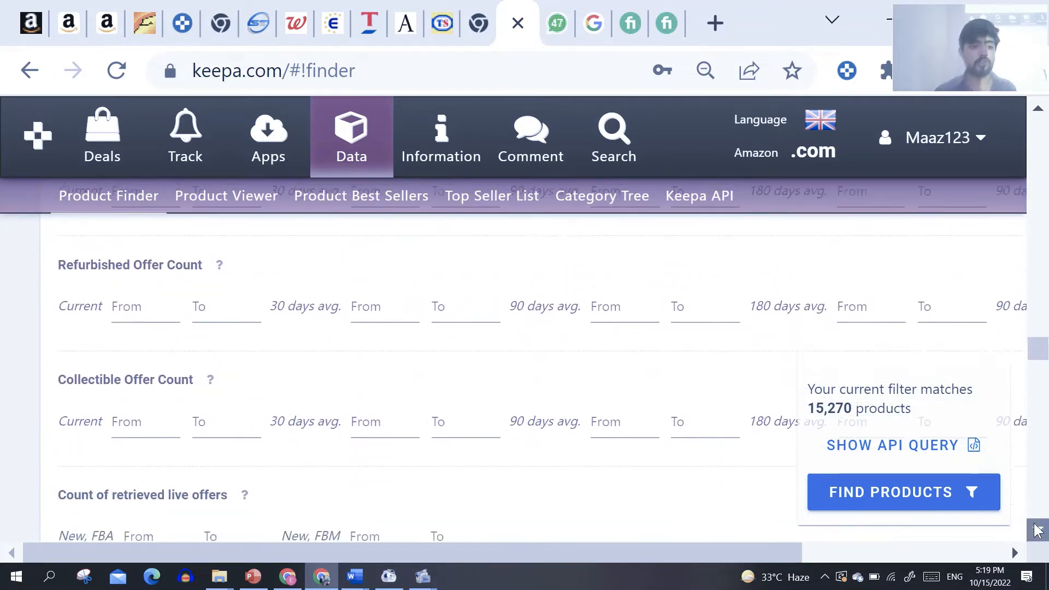
pyautogui.scroll(-5, 1037, 529)
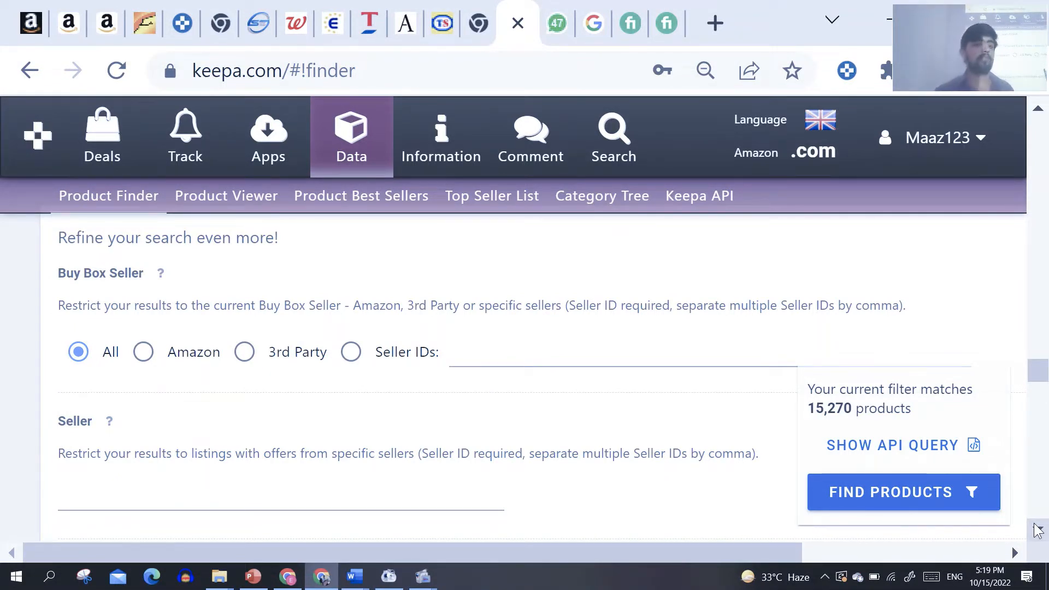
pyautogui.click(244, 353)
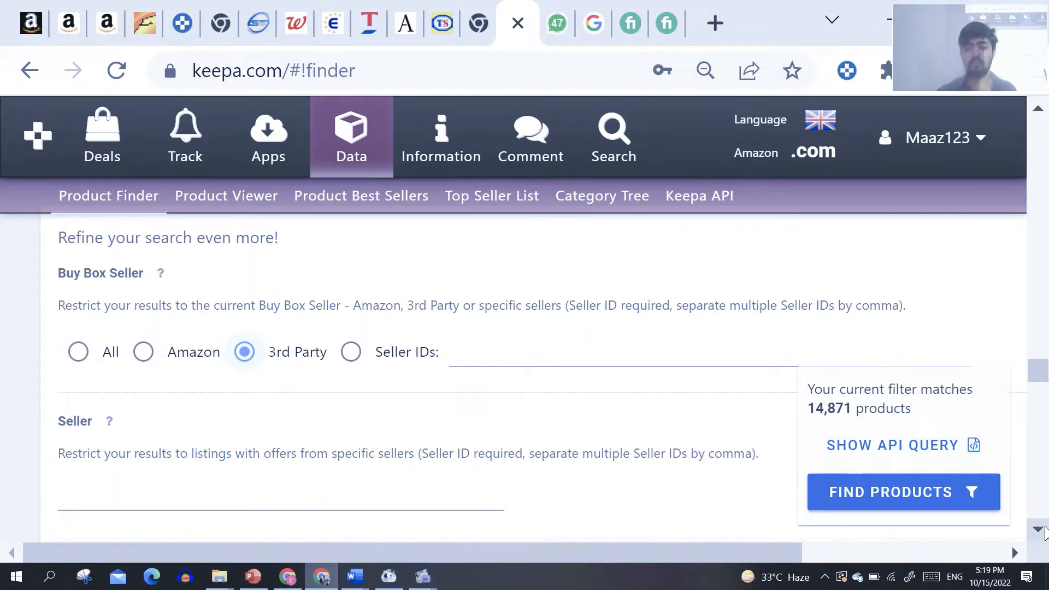
# Step: Set the Variations filter to No Variations
pyautogui.scroll(-4, 1043, 533)
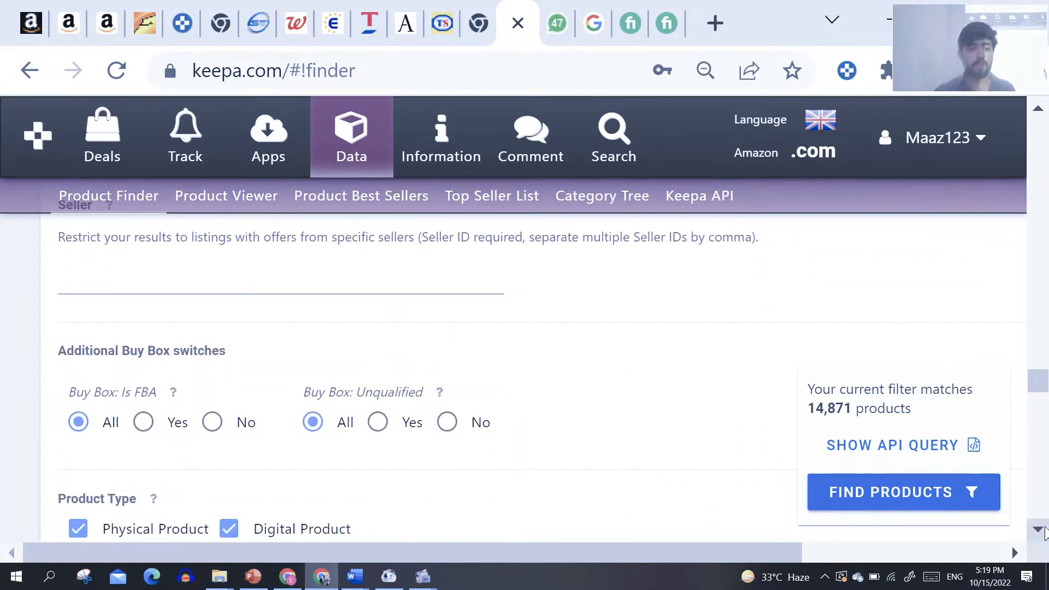
pyautogui.scroll(-1, 1043, 533)
pyautogui.scroll(-4, 1043, 533)
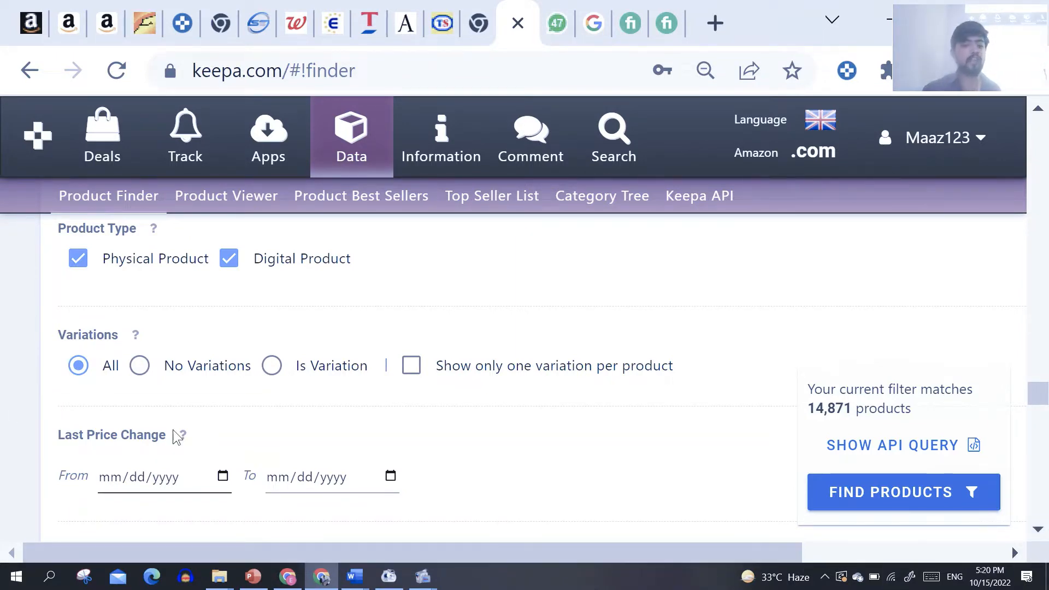
pyautogui.click(139, 366)
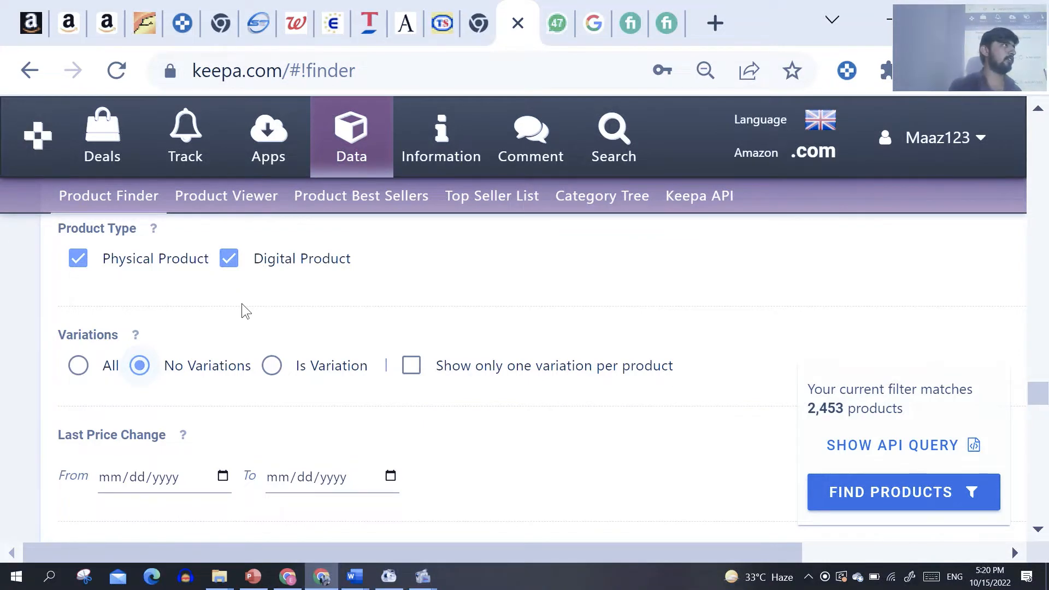
pyautogui.click(229, 274)
pyautogui.click(230, 275)
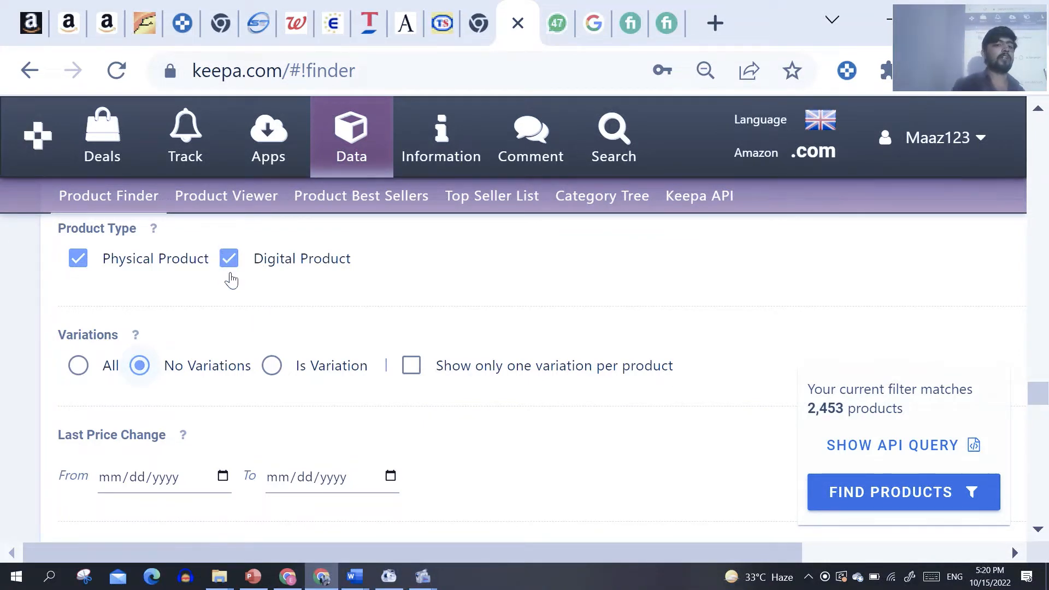
pyautogui.click(231, 278)
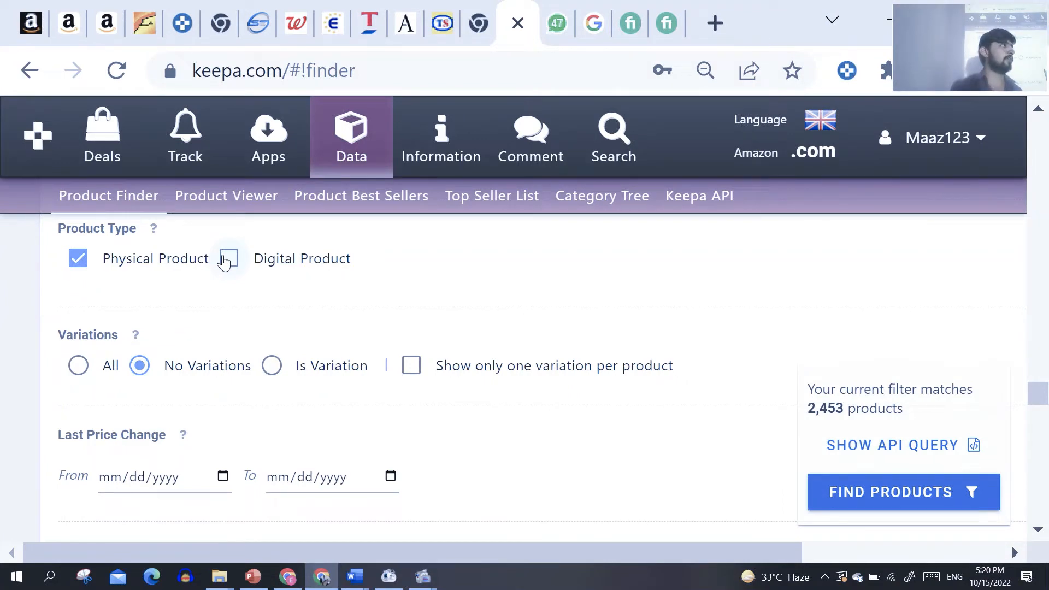
pyautogui.click(224, 262)
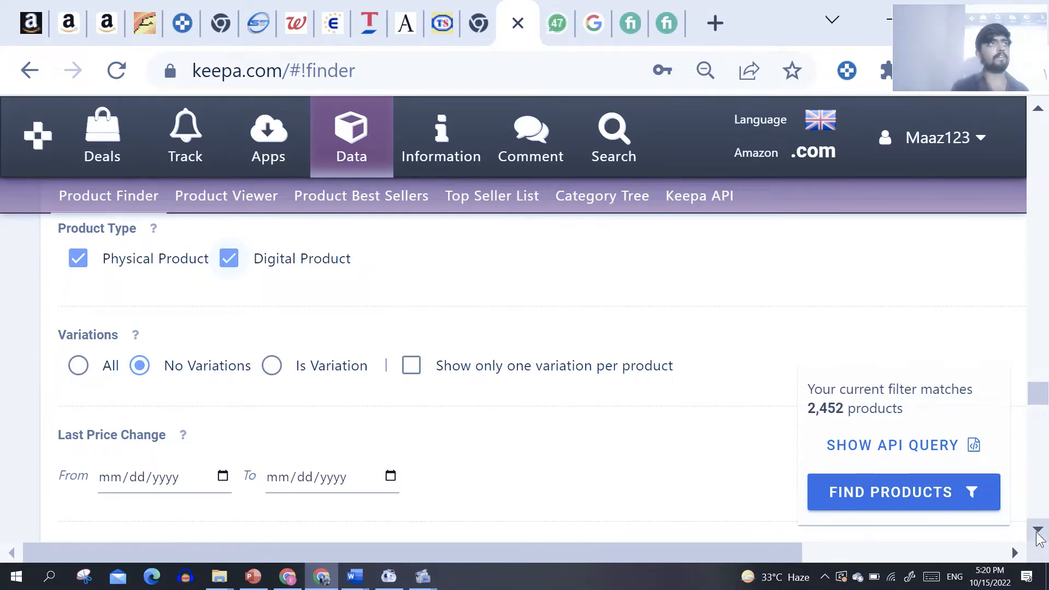
# Step: In the Amazon offer availability filter, exclude offers that are in stock and shippable and offers that are a pre-order
pyautogui.scroll(-5, 1038, 538)
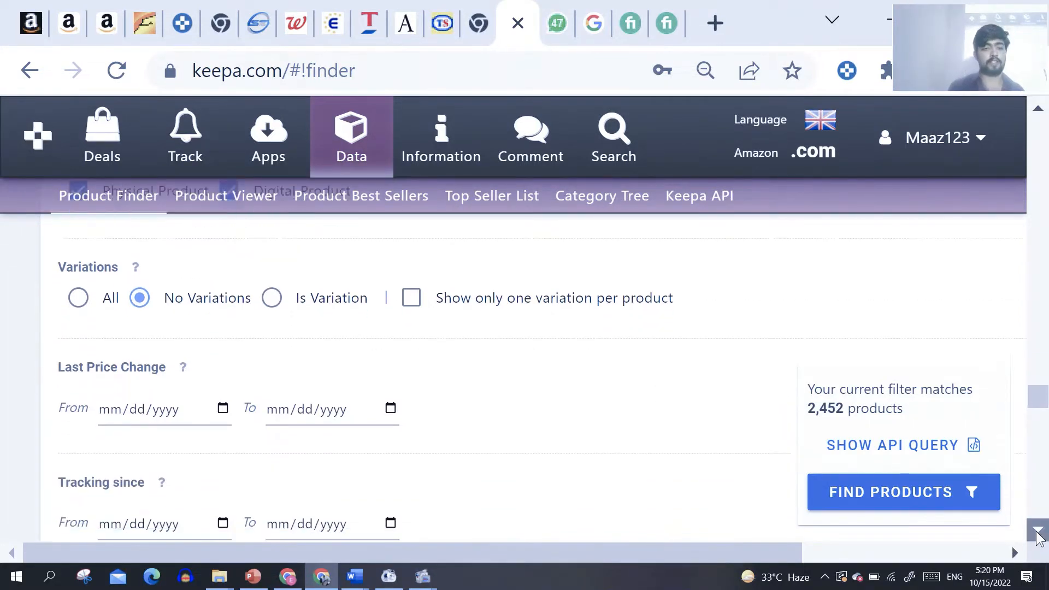
pyautogui.scroll(-6, 1038, 538)
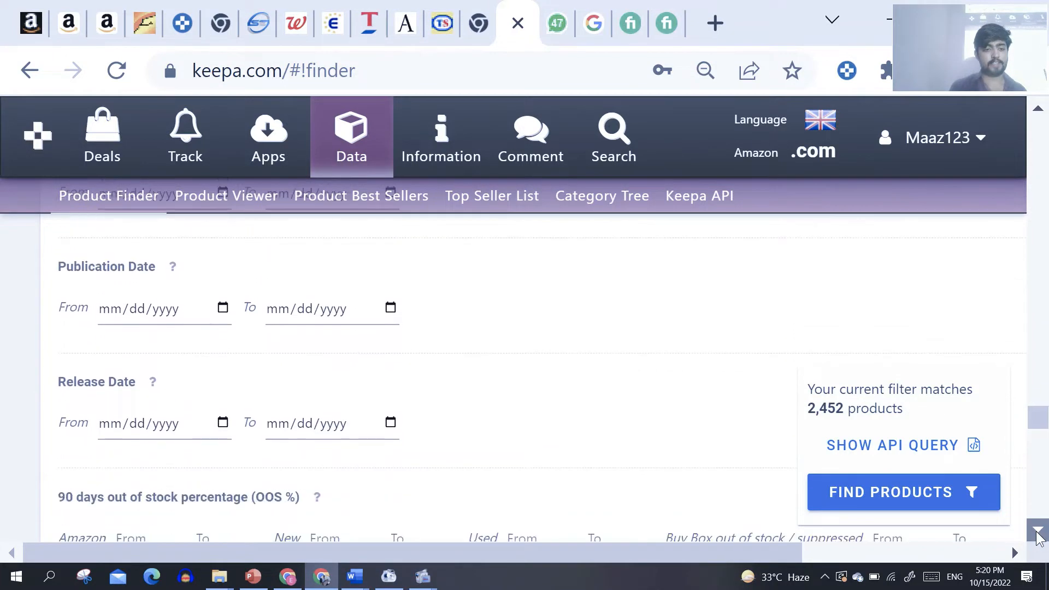
pyautogui.scroll(-3, 1037, 538)
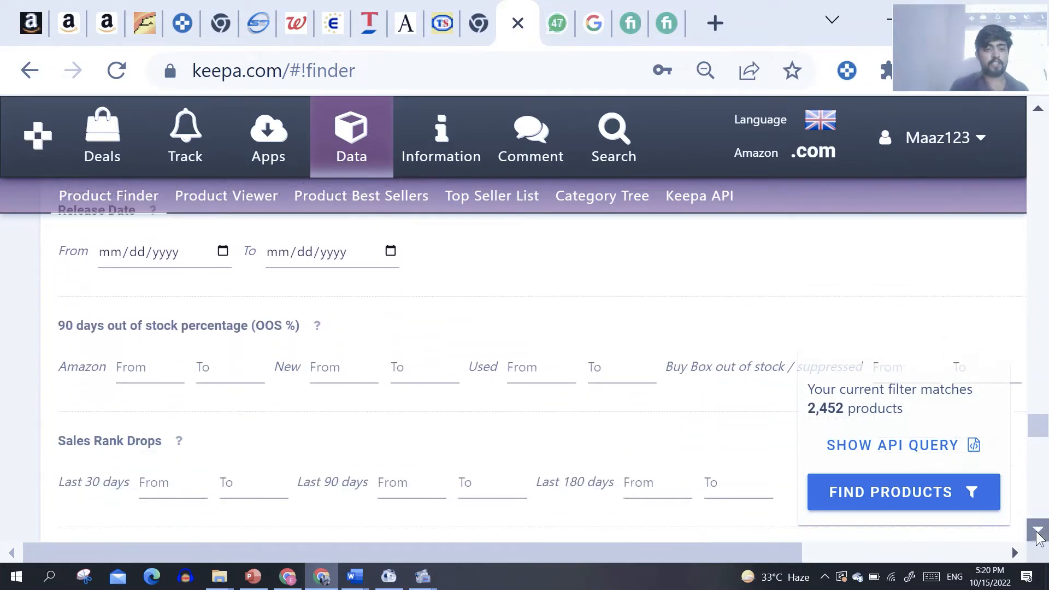
pyautogui.scroll(-6, 1038, 538)
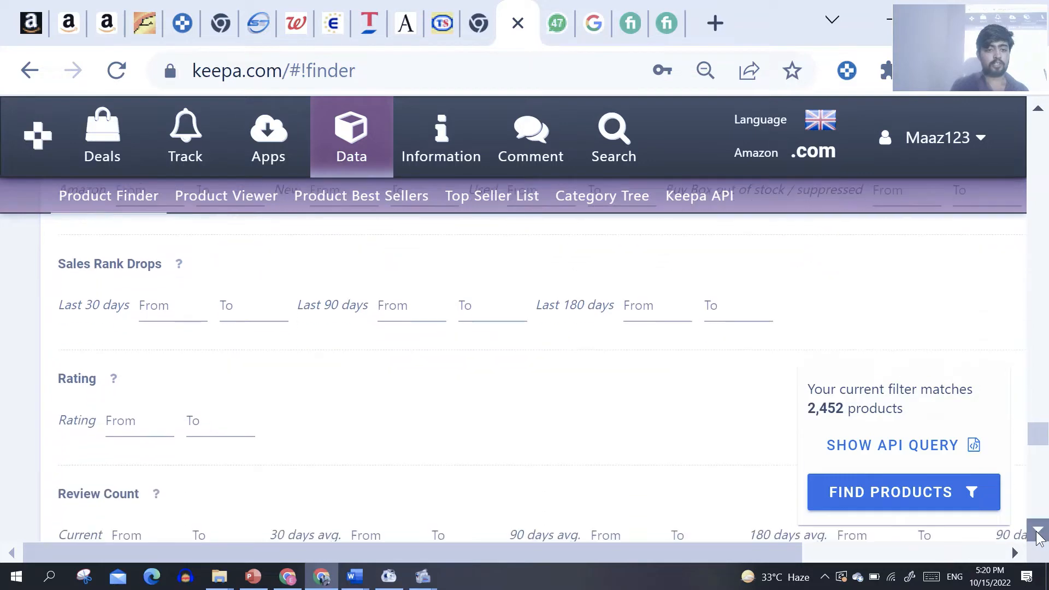
pyautogui.scroll(-1, 1038, 538)
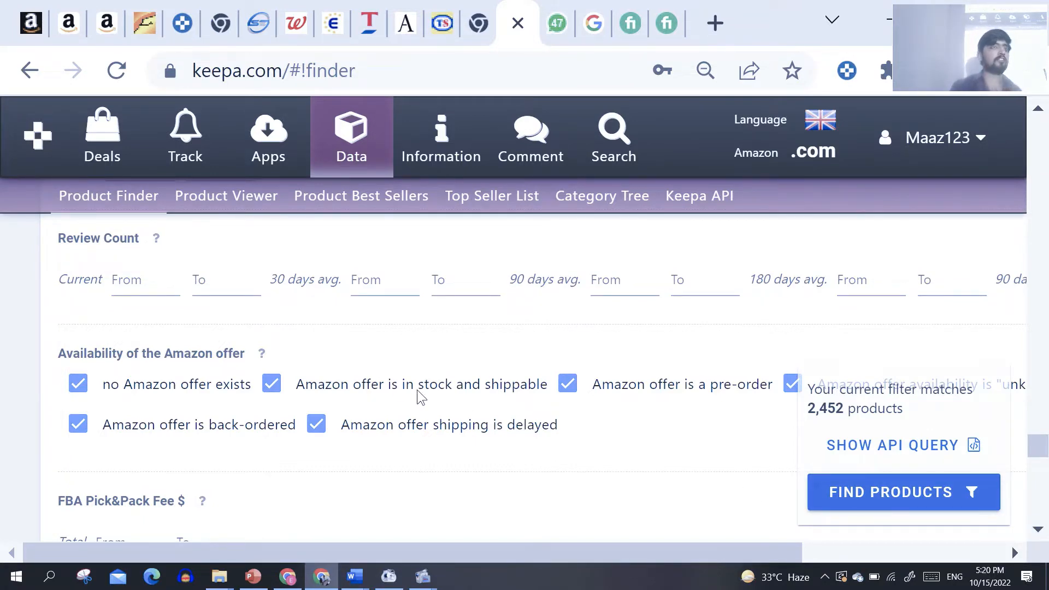
pyautogui.click(272, 400)
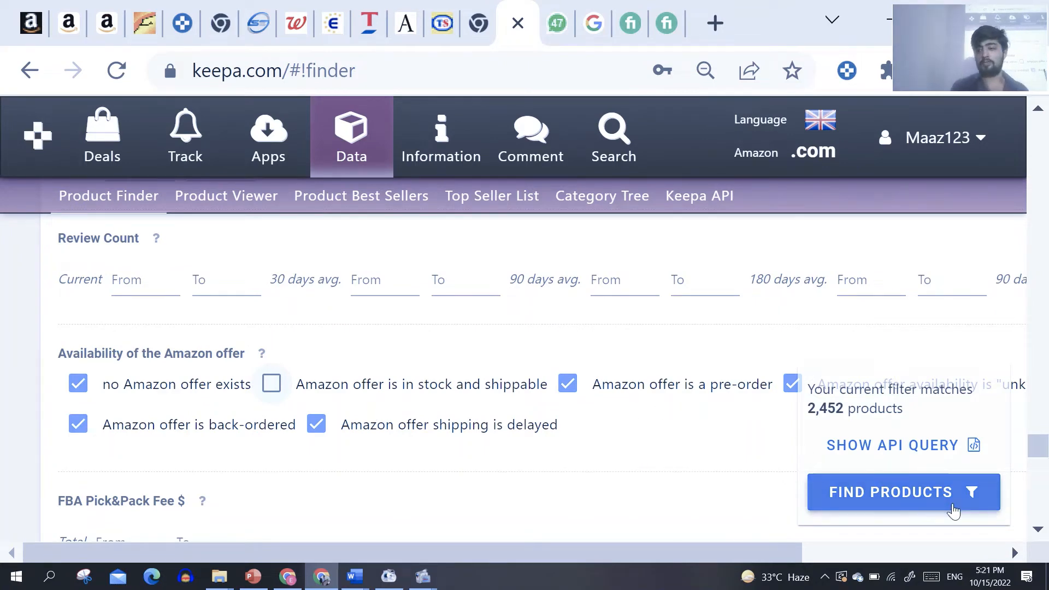
pyautogui.click(1040, 530)
pyautogui.click(1041, 531)
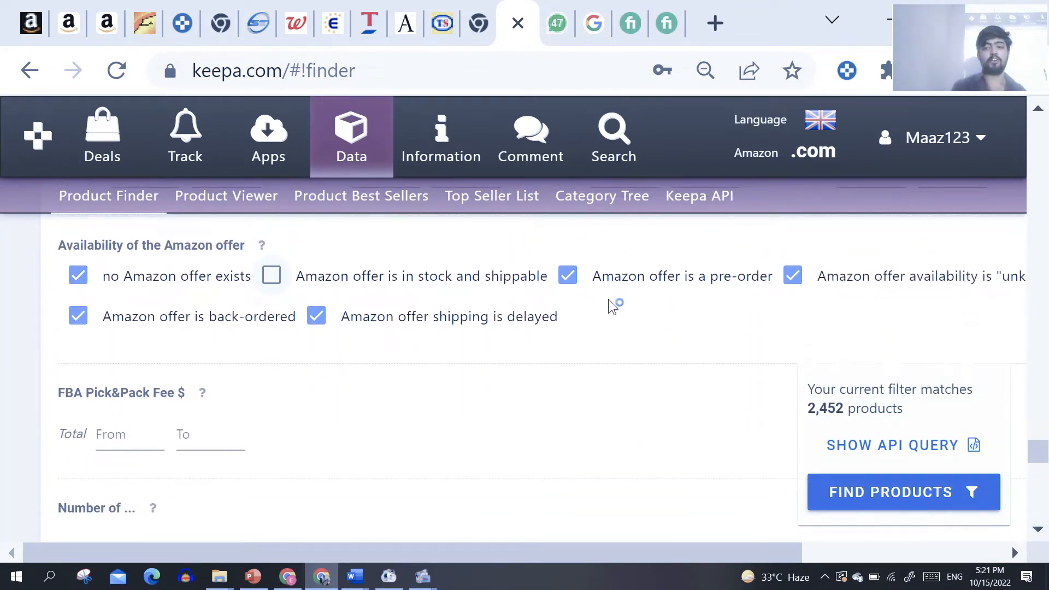
pyautogui.click(568, 285)
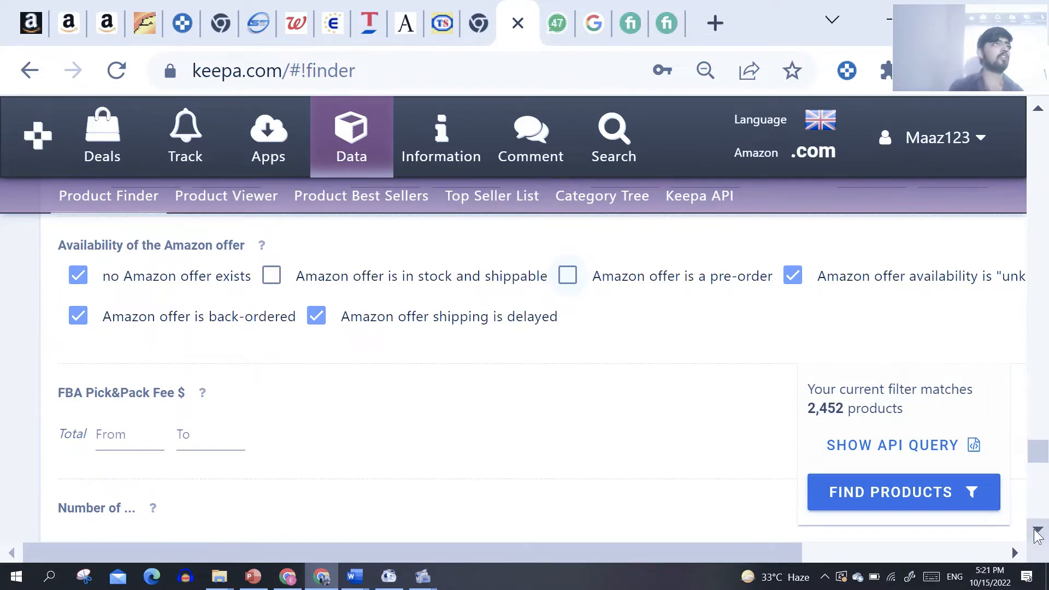
# Step: Look through the remaining filters from the Amazon offer availability and FBA Pick&Pack Fee down to the Additional switches
pyautogui.moveTo(1038, 534); pyautogui.dragTo(1037, 534)
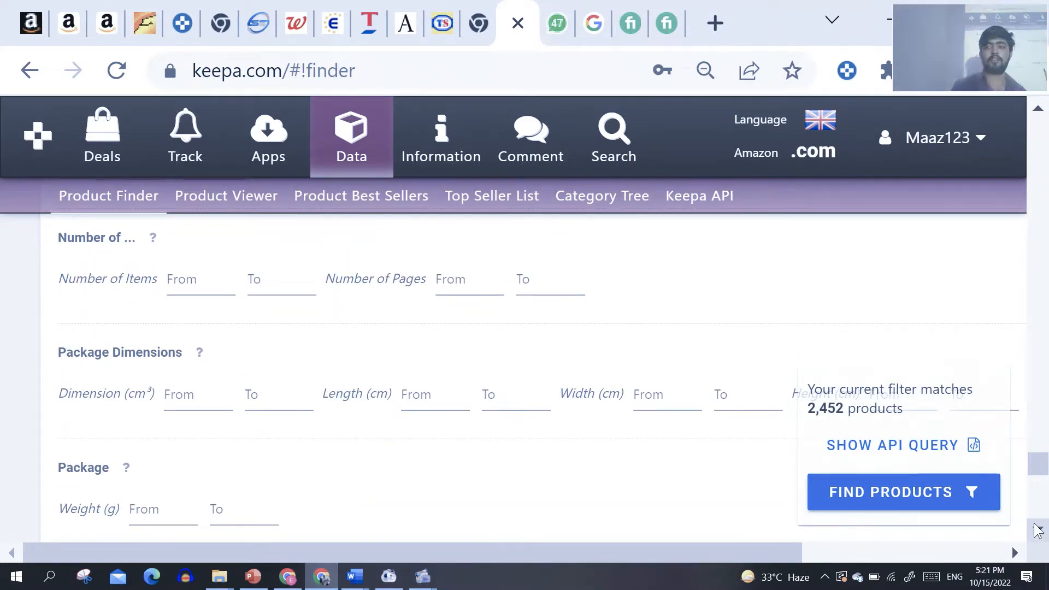
pyautogui.moveTo(1039, 109); pyautogui.dragTo(1040, 110)
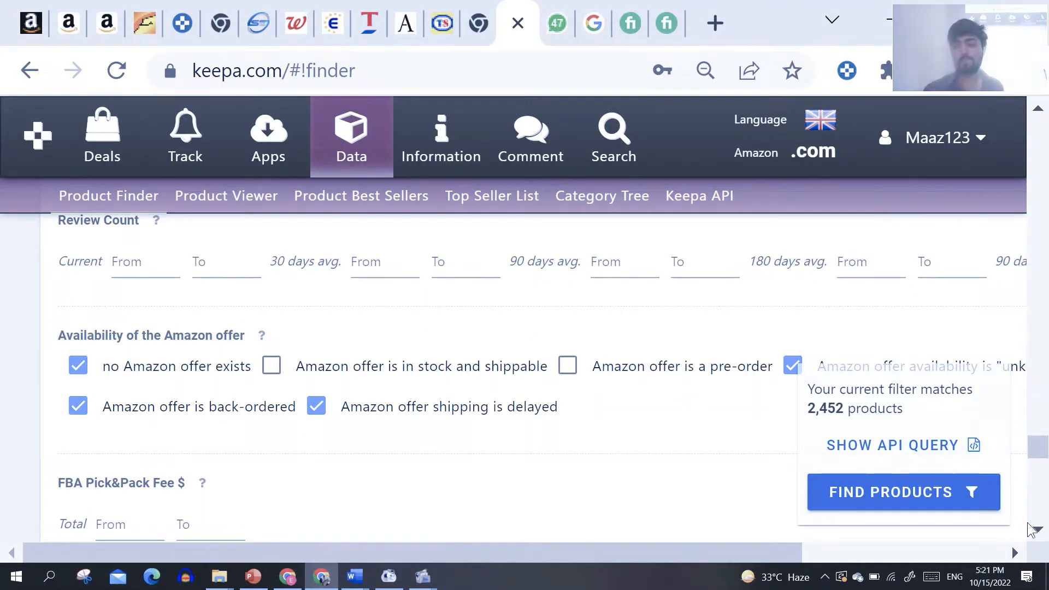
pyautogui.click(1039, 534)
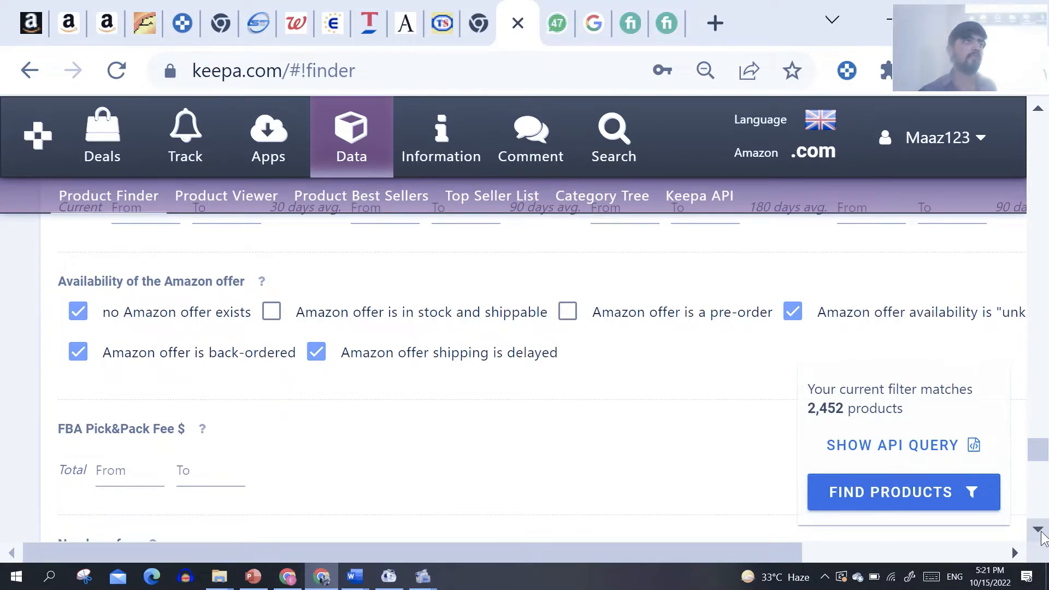
pyautogui.click(1039, 529)
pyautogui.click(1040, 530)
pyautogui.click(1041, 532)
pyautogui.click(1040, 531)
pyautogui.click(1040, 531)
pyautogui.click(1040, 531)
pyautogui.click(1041, 532)
pyautogui.click(1040, 531)
pyautogui.click(1040, 532)
pyautogui.click(1041, 531)
pyautogui.click(1041, 531)
pyautogui.click(1040, 531)
pyautogui.click(1040, 531)
pyautogui.click(1040, 531)
pyautogui.click(1040, 531)
pyautogui.click(1041, 531)
pyautogui.click(1041, 531)
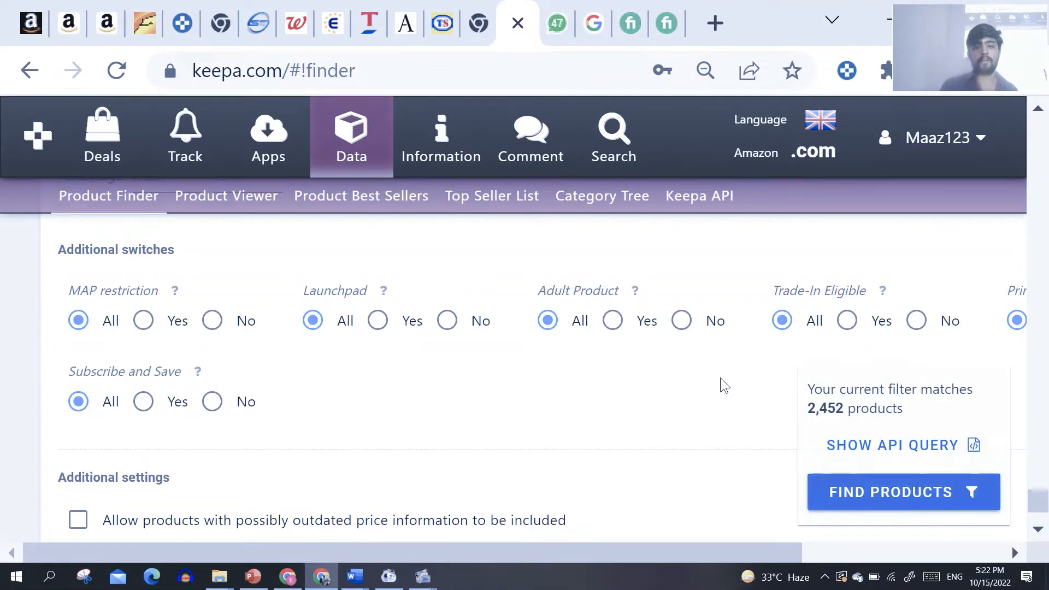
# Step: Set the Adult Product switch to No and check the other additional switches, including Prime Eligible
pyautogui.click(681, 334)
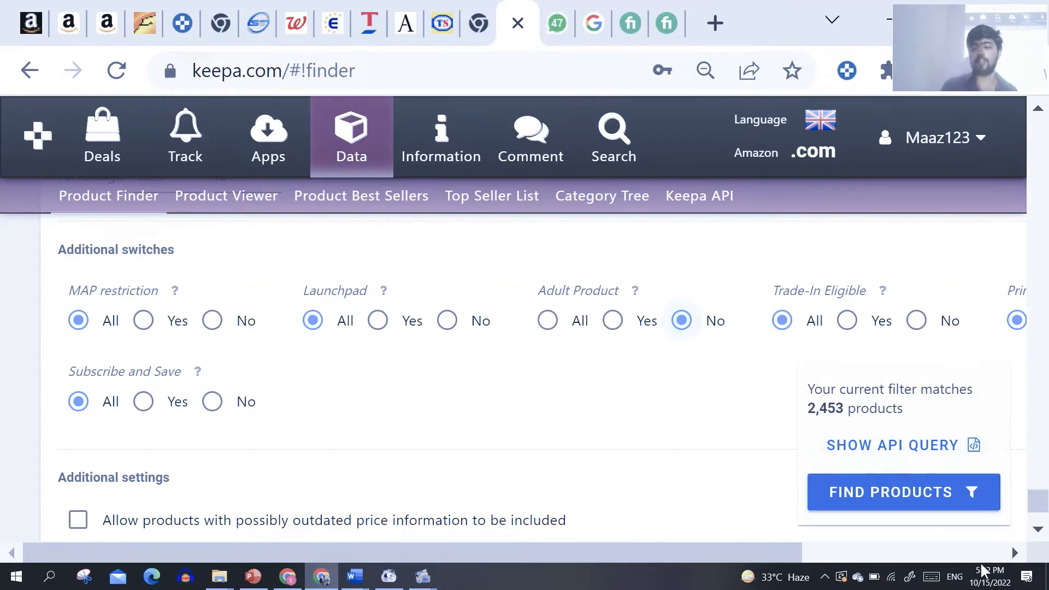
pyautogui.click(1016, 552)
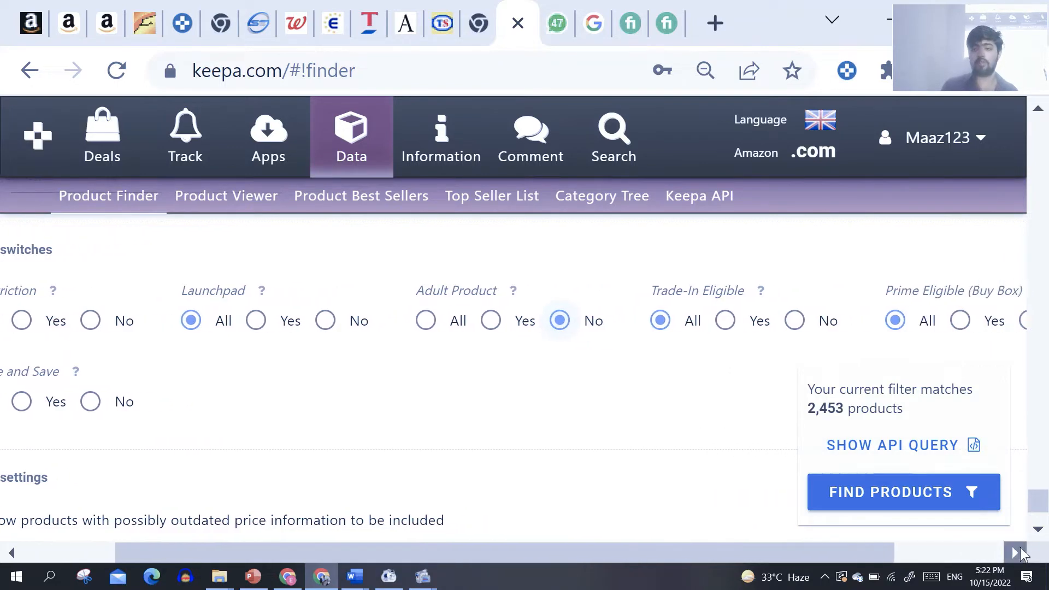
pyautogui.moveTo(859, 554); pyautogui.dragTo(703, 557)
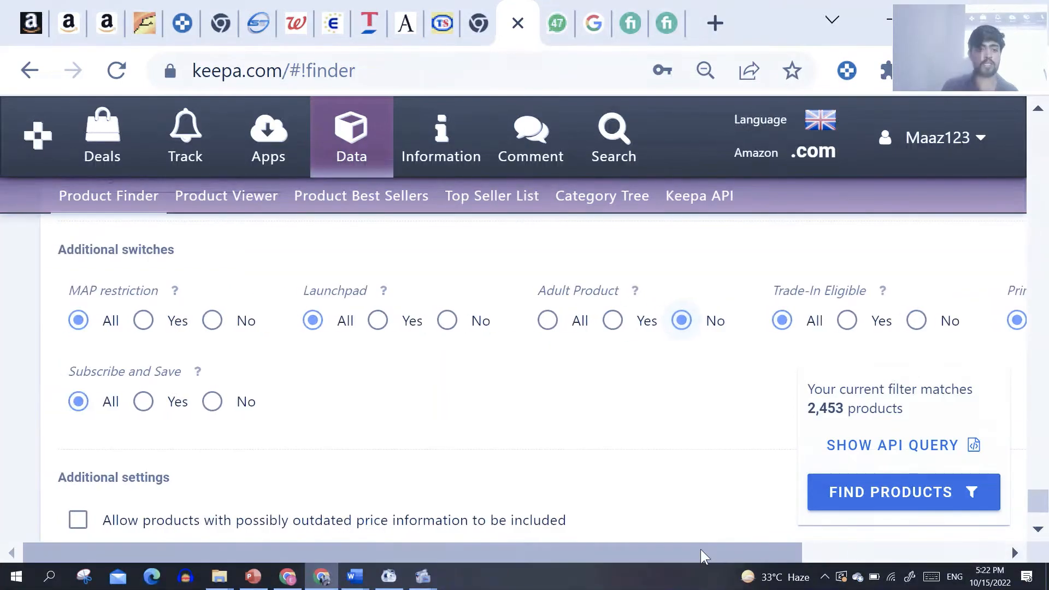
# Step: Run the product search with the configured filters and look over the resulting product table
pyautogui.scroll(-3, 1043, 530)
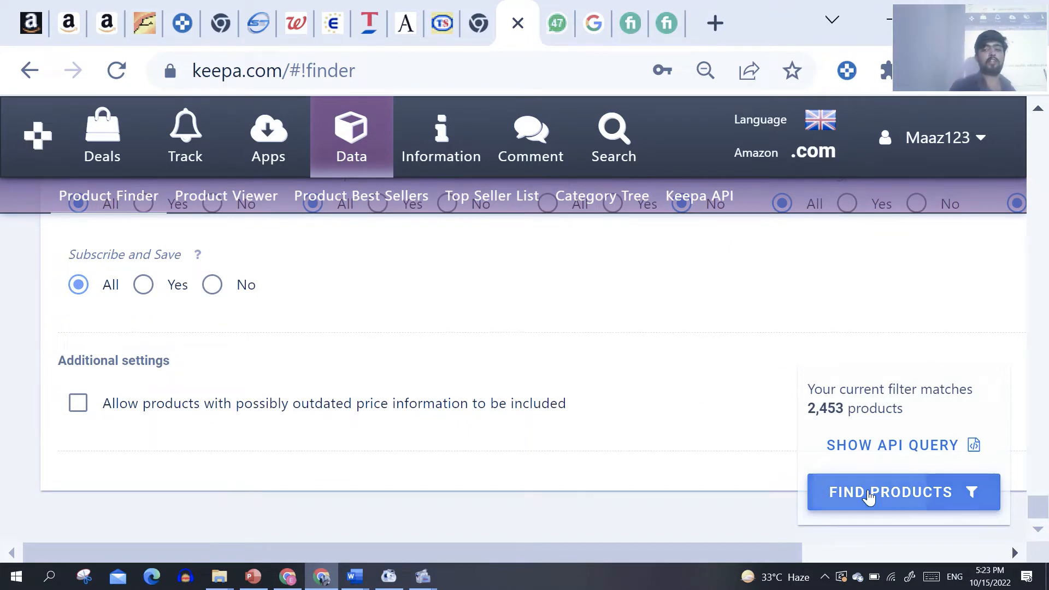
pyautogui.click(868, 495)
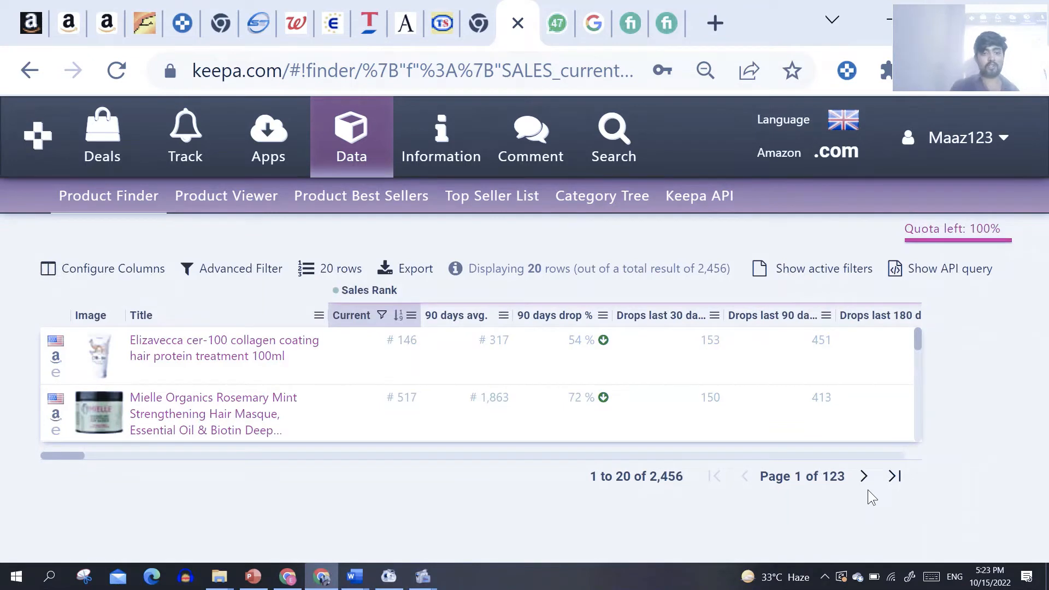
pyautogui.moveTo(916, 339)
pyautogui.mouseDown()
pyautogui.moveTo(913, 391)
pyautogui.moveTo(909, 332)
pyautogui.mouseUp()
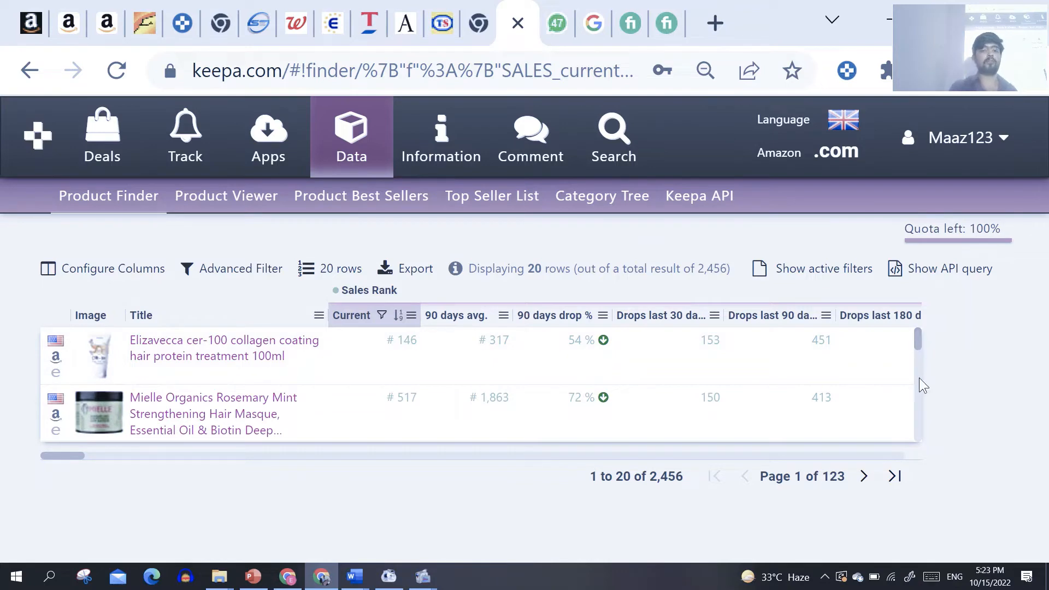
pyautogui.moveTo(916, 335); pyautogui.dragTo(894, 296)
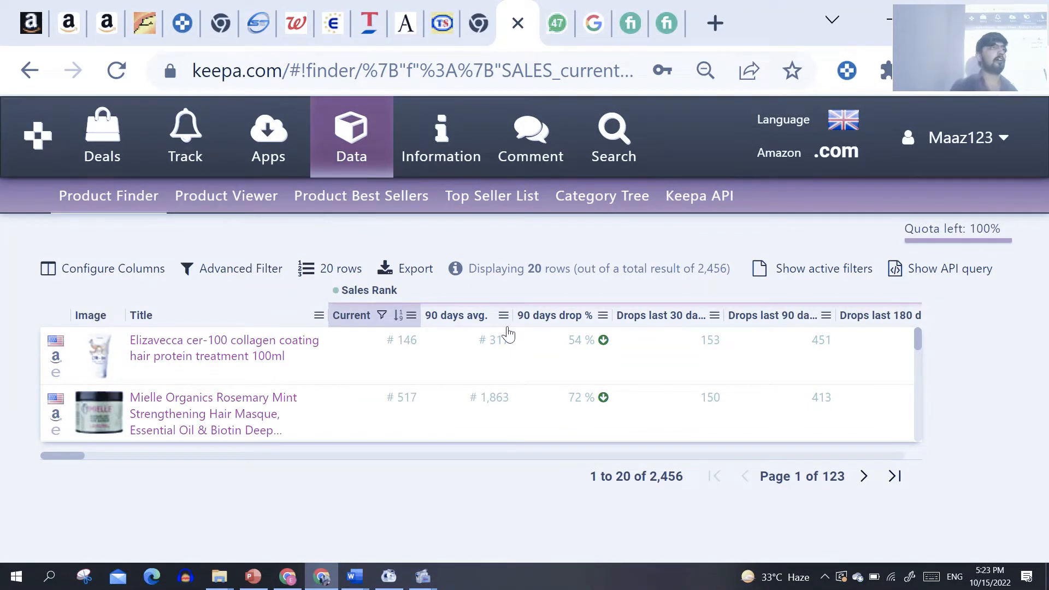
# Step: Export the displayed product table with all active columns as an Excel (.xlsx) file
pyautogui.click(407, 279)
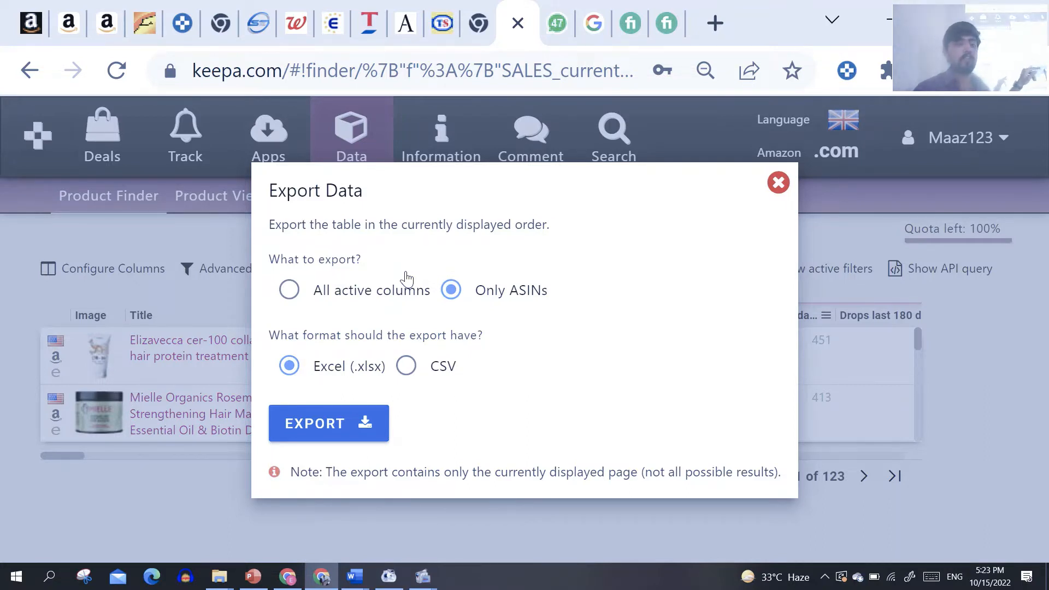
pyautogui.click(290, 291)
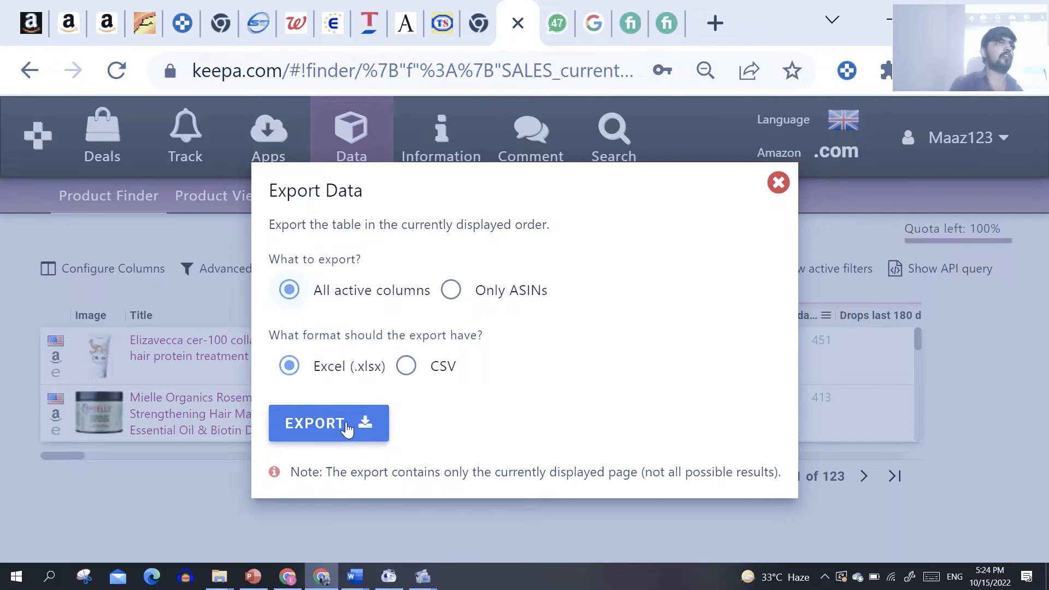
pyautogui.click(328, 423)
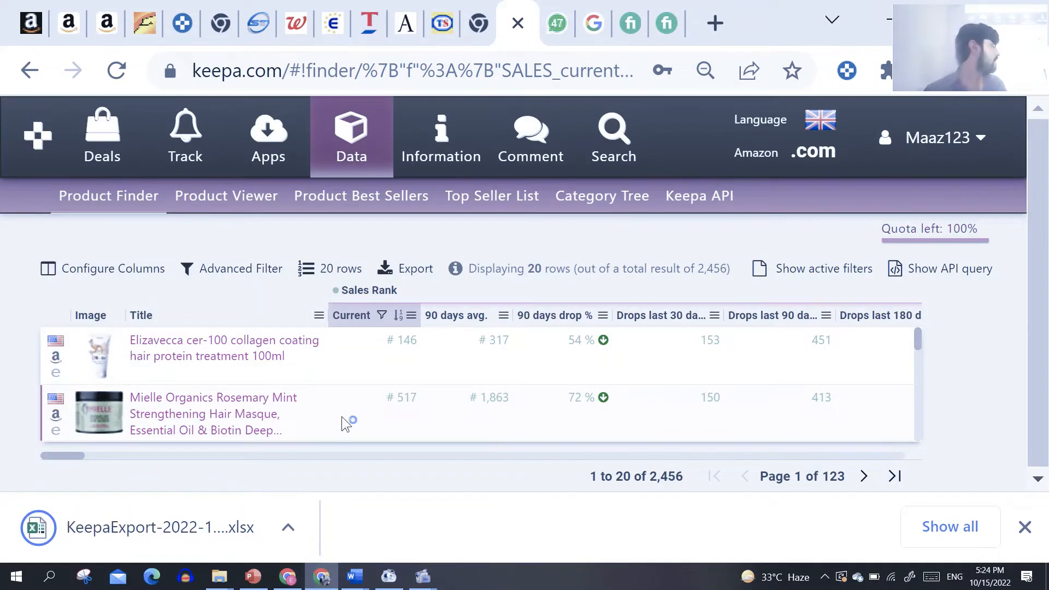
# Step: Copy the exported KeepaExport-2022-10-15-ProductFinder file from Downloads to the desktop and open it in a maximized Excel window
pyautogui.click(283, 531)
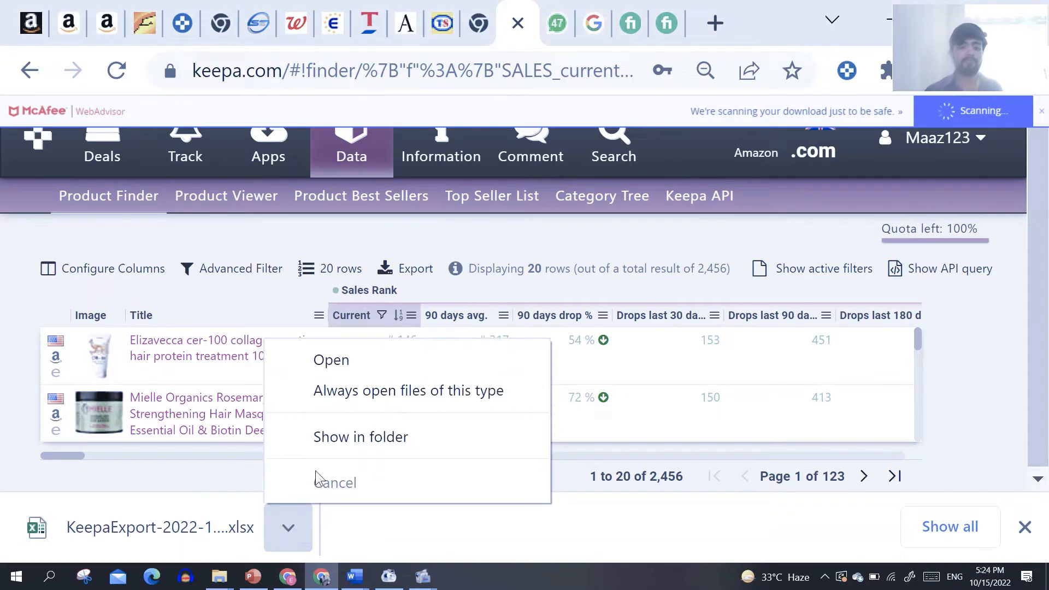
pyautogui.click(340, 439)
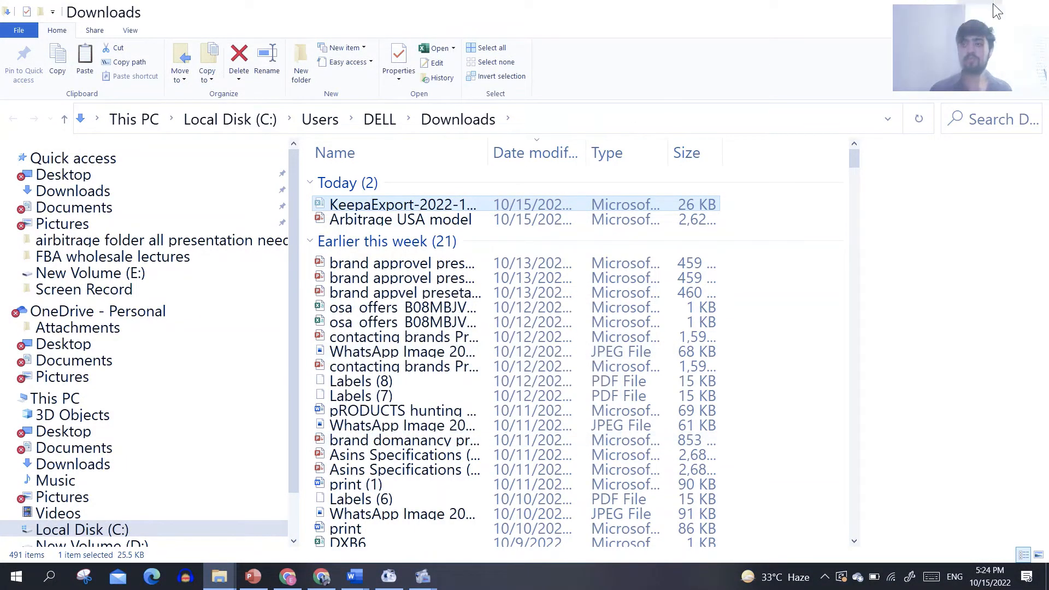
pyautogui.moveTo(991, 11); pyautogui.dragTo(1047, 5)
pyautogui.click(934, 6)
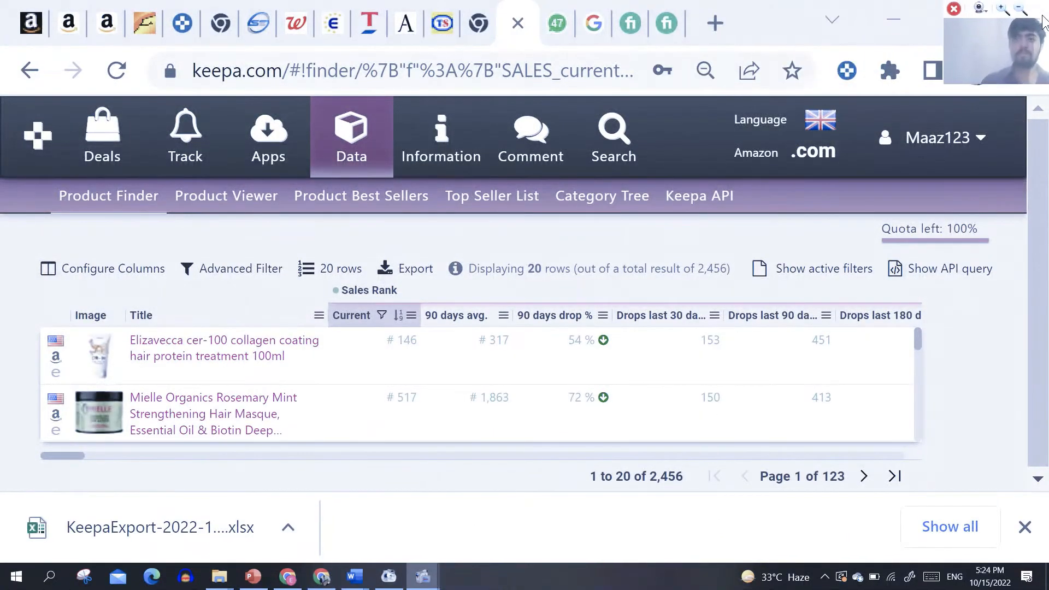
pyautogui.click(892, 22)
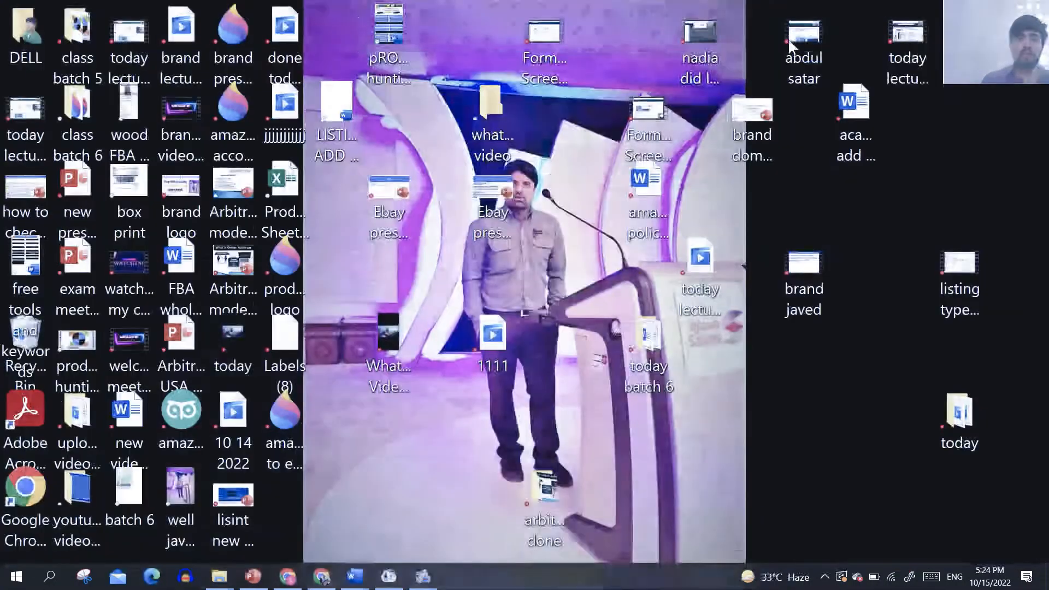
pyautogui.rightClick(416, 429)
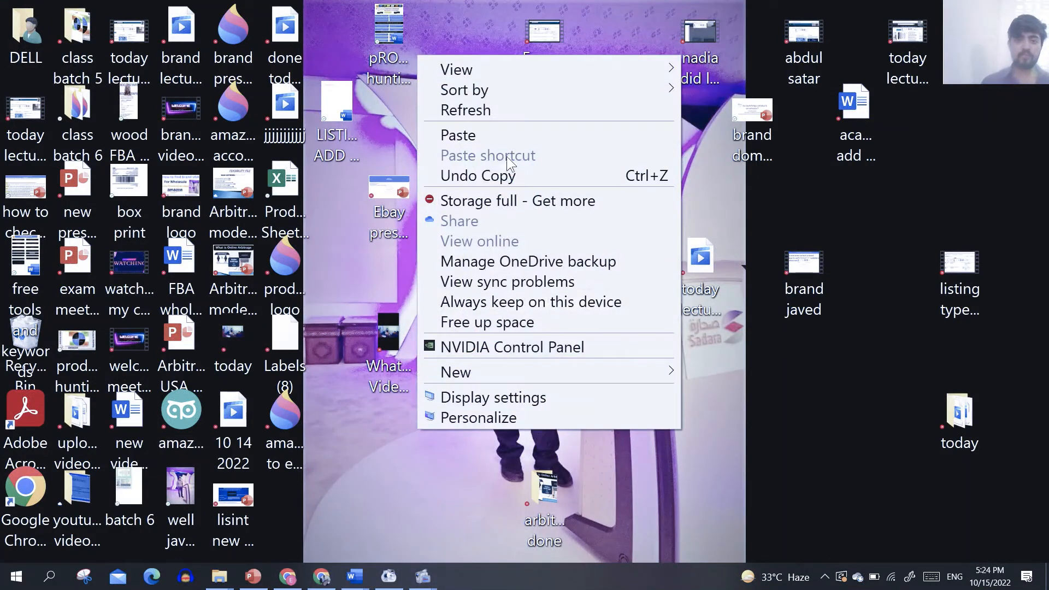
pyautogui.click(504, 135)
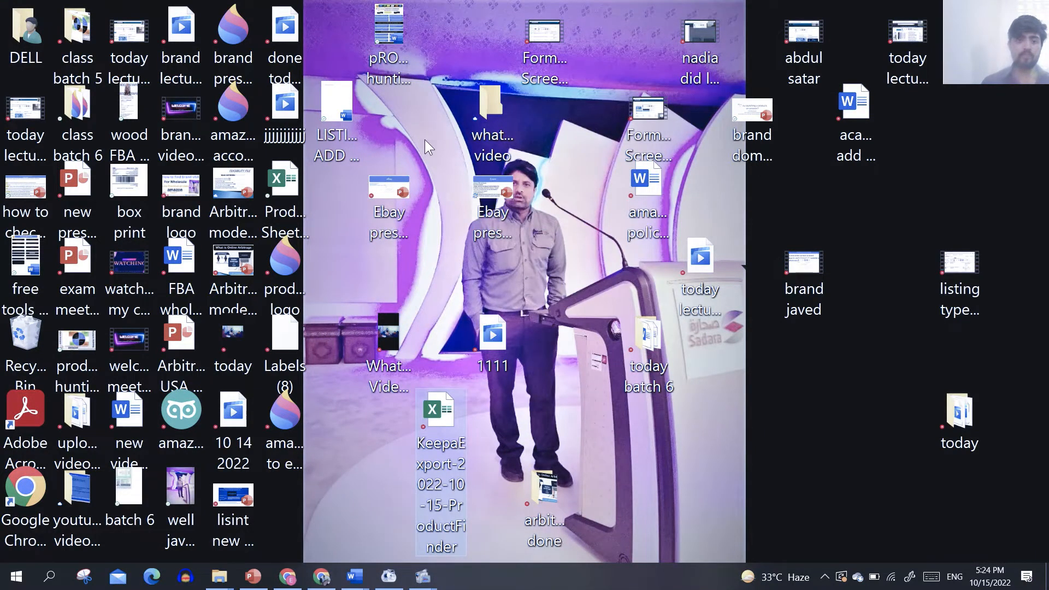
pyautogui.doubleClick(441, 433)
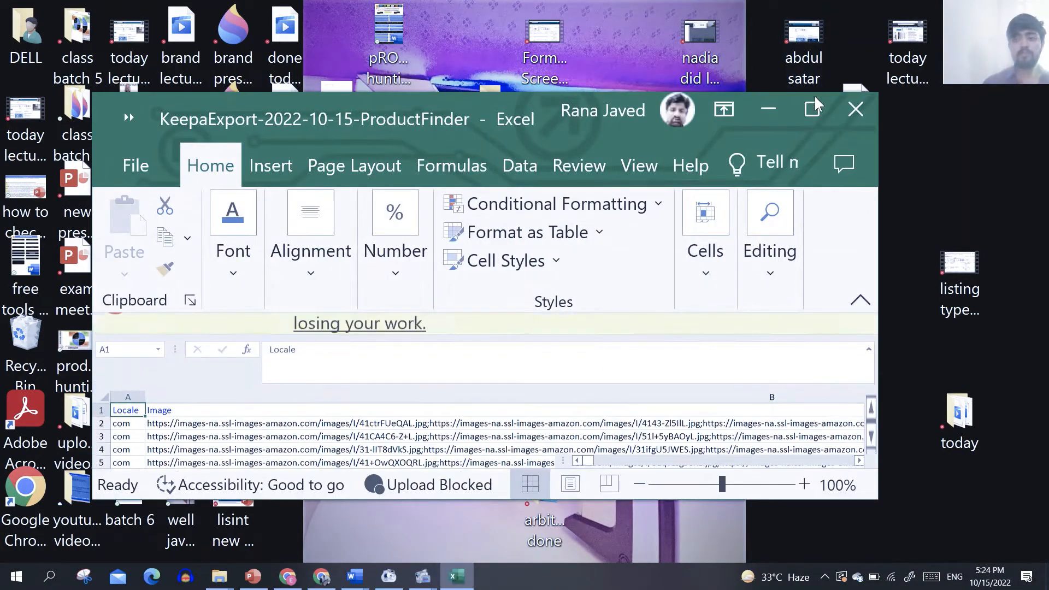
pyautogui.click(811, 109)
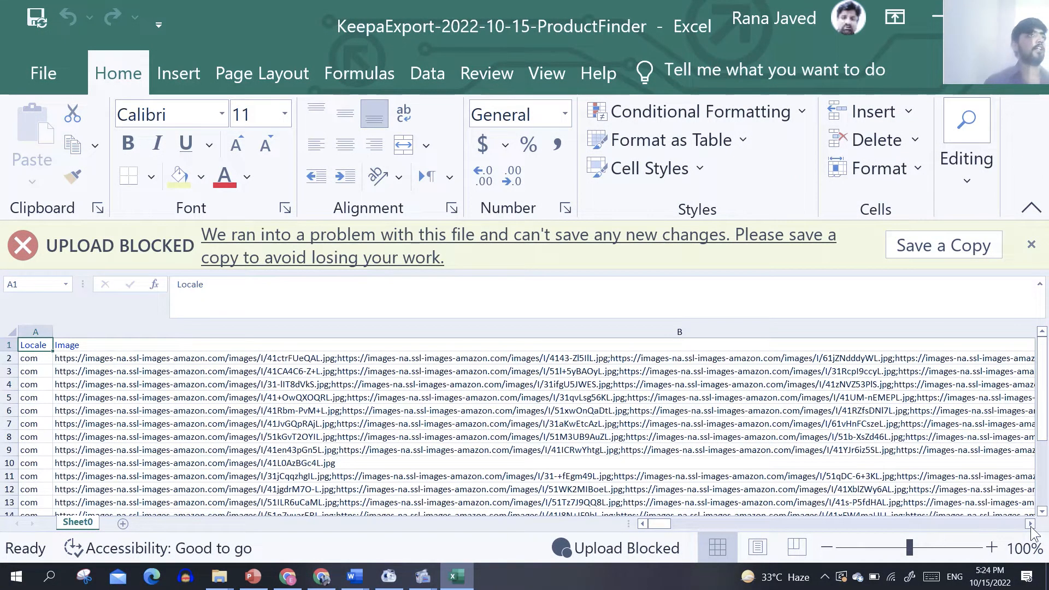
# Step: Look through the Sales Rank and Reviews columns of the exported sheet up to the Last Price Change column
pyautogui.moveTo(1030, 524); pyautogui.dragTo(1031, 525)
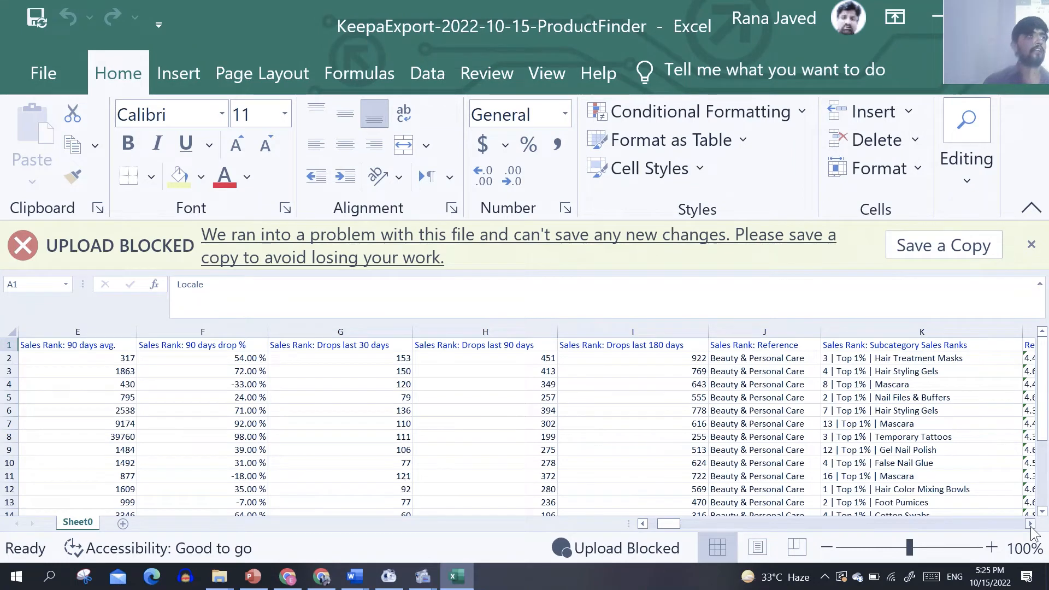
pyautogui.click(1030, 524)
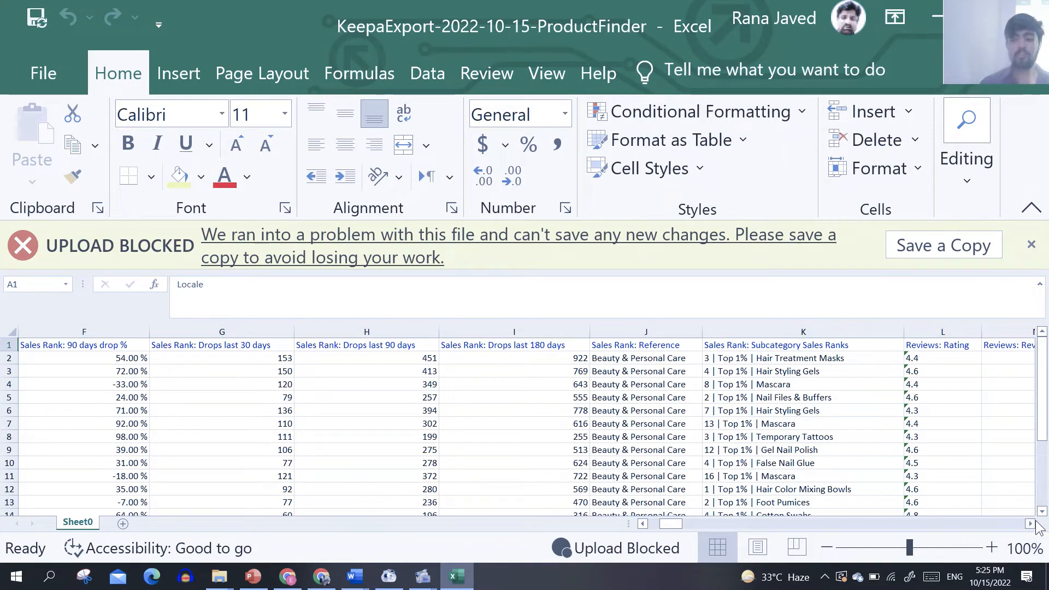
pyautogui.click(1030, 524)
pyautogui.click(1030, 524)
pyautogui.click(1030, 524)
pyautogui.click(1030, 525)
pyautogui.click(1030, 525)
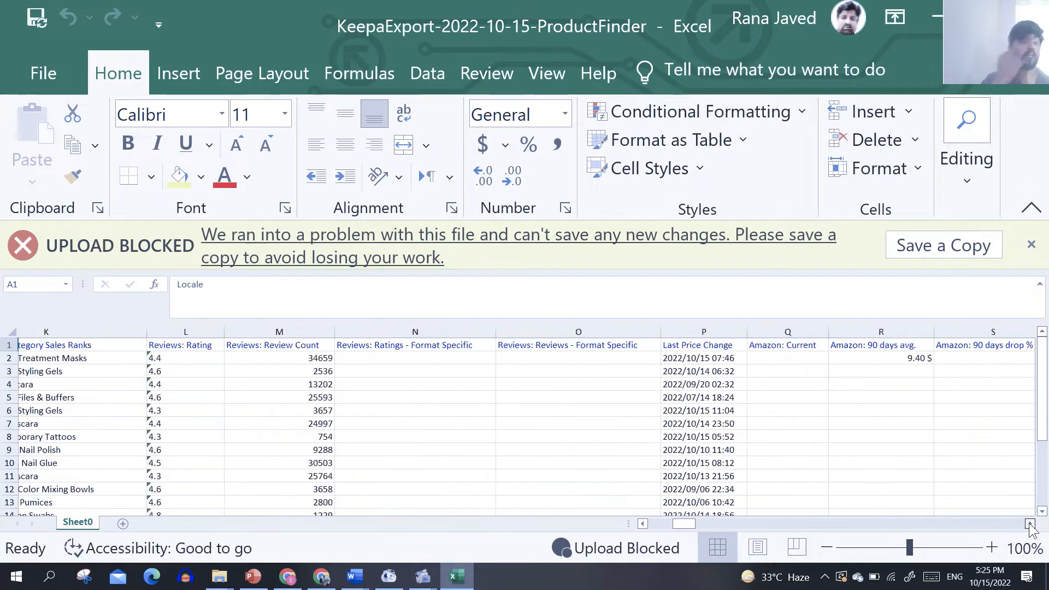
# Step: Examine the Amazon, New, third-party FBA and FBM, and Used price columns, including the FBA fees and out-of-stock percentages
pyautogui.click(1030, 524)
pyautogui.click(1030, 524)
pyautogui.click(1030, 524)
pyautogui.click(1030, 524)
pyautogui.click(1030, 524)
pyautogui.click(1030, 525)
pyautogui.click(1030, 524)
pyautogui.click(1030, 524)
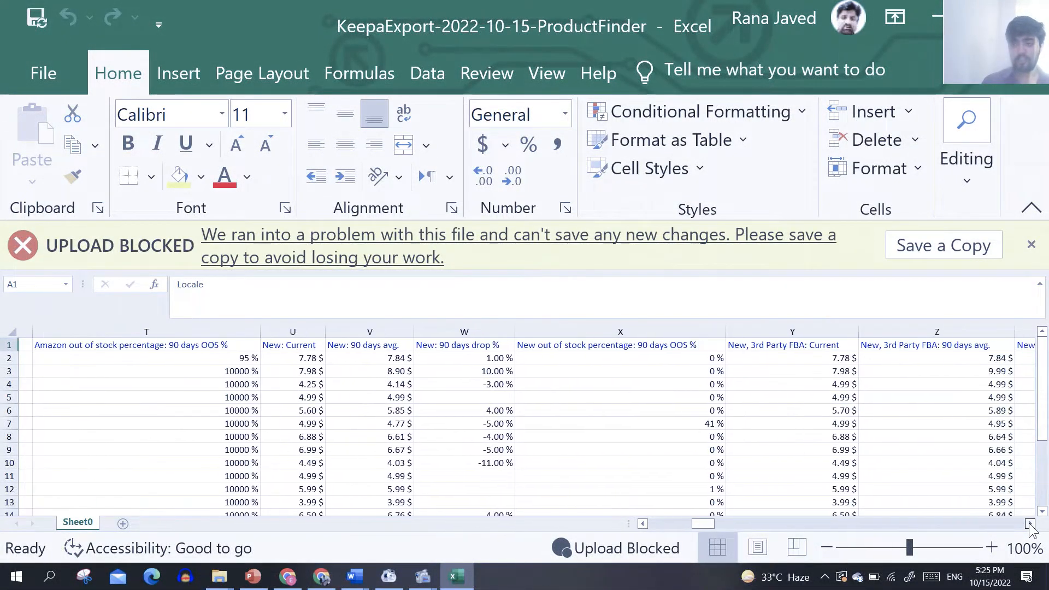
pyautogui.click(1030, 525)
pyautogui.click(1030, 524)
pyautogui.click(1030, 525)
pyautogui.click(1030, 524)
pyautogui.click(1030, 524)
pyautogui.click(1029, 524)
# Step: Continue through the sheet from the List Price columns past Collectible and Refurbished to the New Offer Count columns
pyautogui.click(1030, 524)
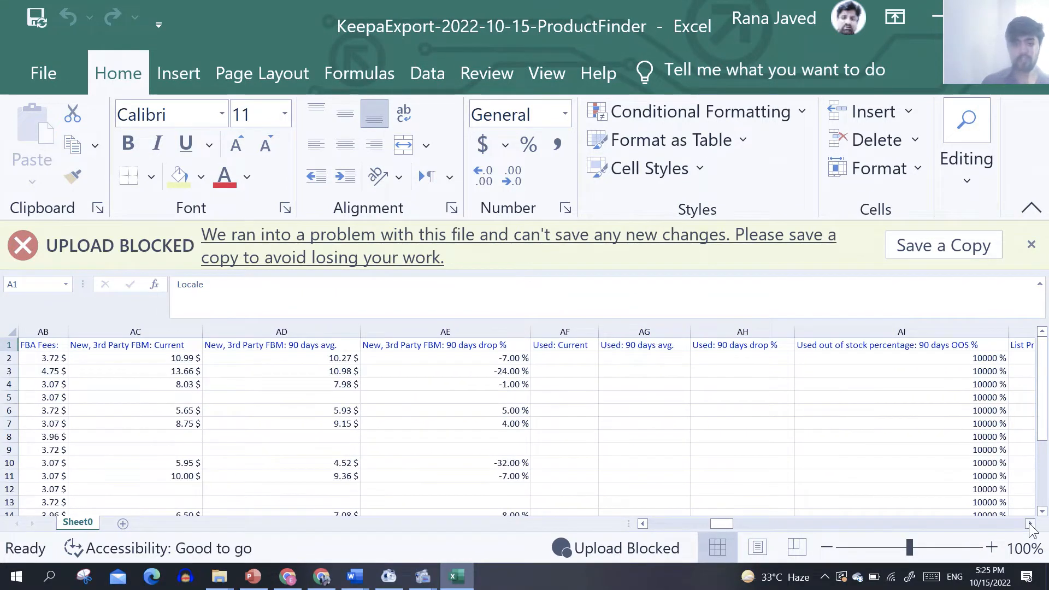
pyautogui.click(1030, 524)
pyautogui.click(1030, 524)
pyautogui.click(1030, 524)
pyautogui.click(1030, 524)
pyautogui.click(1030, 525)
pyautogui.click(1030, 525)
pyautogui.click(1030, 524)
pyautogui.click(1030, 524)
pyautogui.click(1030, 524)
pyautogui.click(1030, 524)
pyautogui.click(1030, 524)
pyautogui.click(1030, 524)
pyautogui.click(1030, 524)
pyautogui.click(1030, 525)
pyautogui.click(1030, 524)
pyautogui.click(1030, 525)
pyautogui.click(1030, 524)
pyautogui.click(1030, 524)
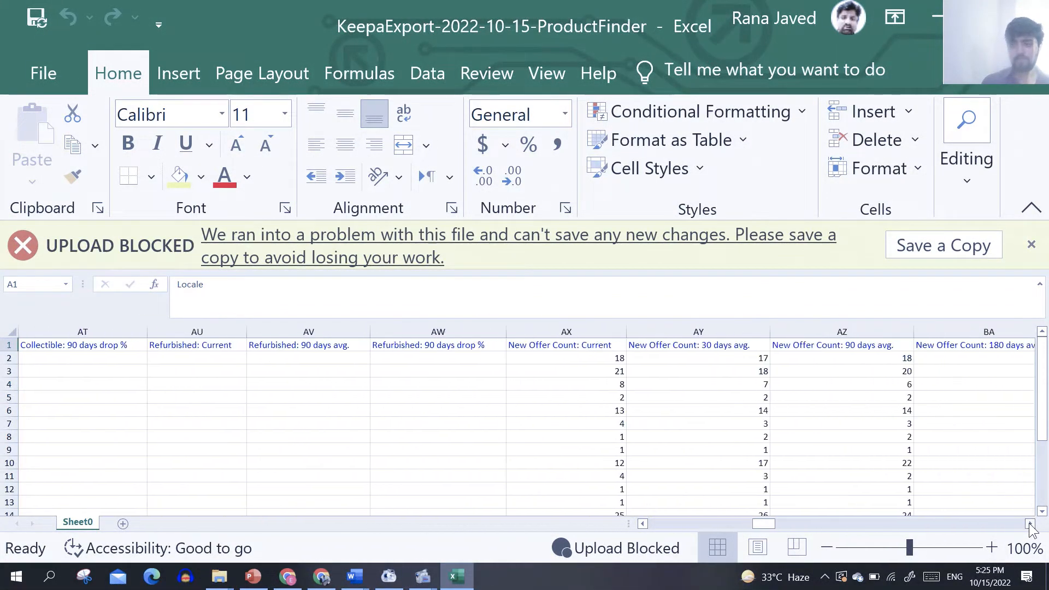
# Step: Go along the header row from New Offer Count and examine the offer count and Buy Box columns, including Buy Box Seller
pyautogui.click(845, 347)
pyautogui.press('Right')
pyautogui.press('Right')
pyautogui.press('Right')
pyautogui.press('Right')
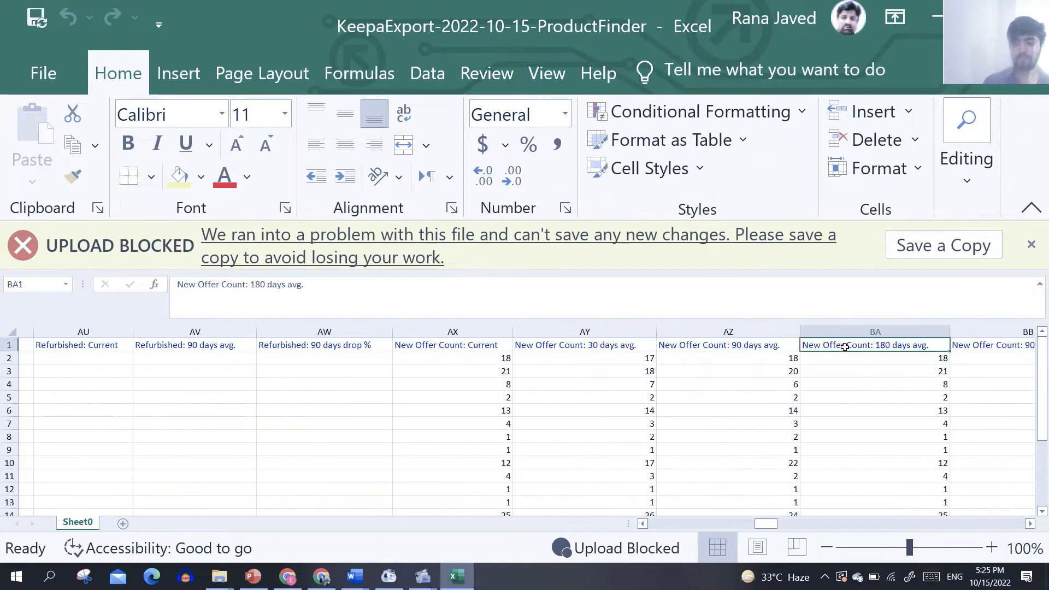
pyautogui.press('Right')
pyautogui.press('Right')
pyautogui.press('Right')
pyautogui.press('Right')
pyautogui.press('Right')
pyautogui.press('Right')
pyautogui.press('Right')
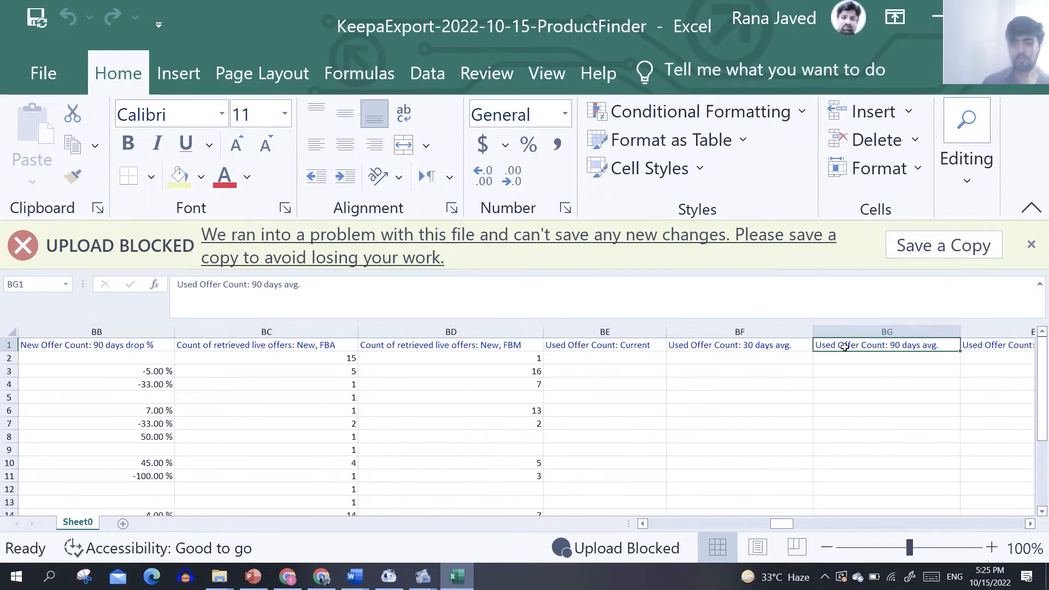
pyautogui.press('Right')
pyautogui.press('Right')
pyautogui.press('Right')
pyautogui.press('Right')
pyautogui.press('Right')
pyautogui.press('Right')
pyautogui.press('Right')
pyautogui.press('Right')
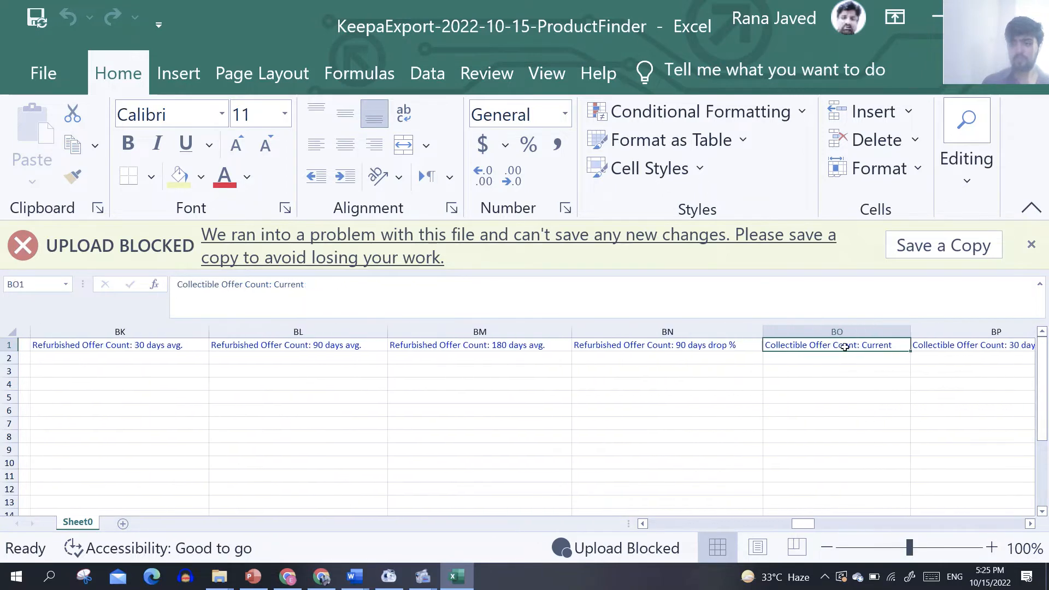
pyautogui.press('Right')
pyautogui.press('Right')
pyautogui.press('Right')
pyautogui.press('Right')
pyautogui.press('Right')
pyautogui.press('Right')
pyautogui.press('Right')
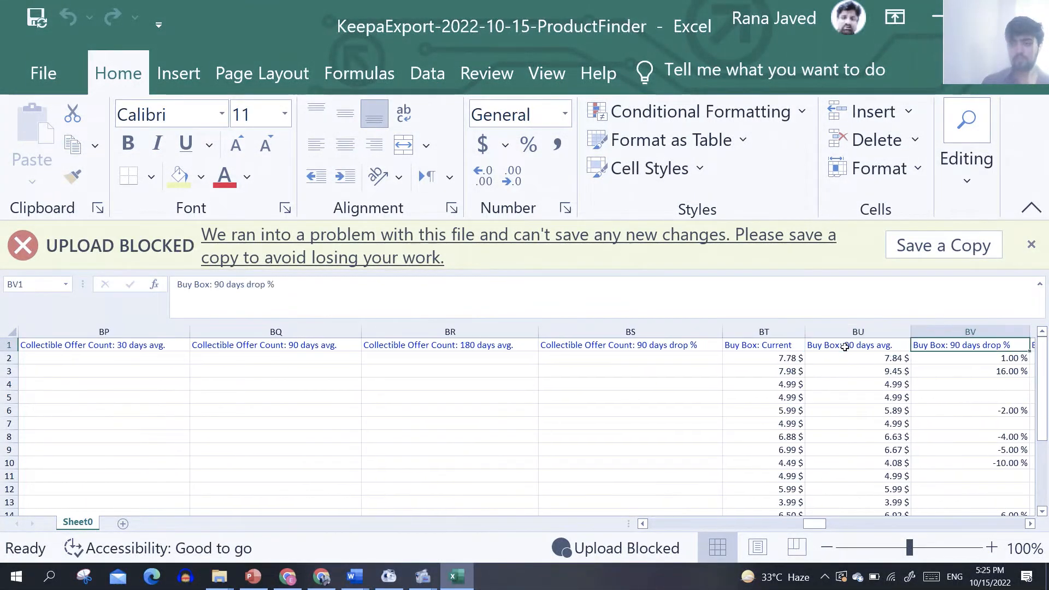
pyautogui.press('Right')
pyautogui.press('Right')
pyautogui.press('Right')
pyautogui.press('Right')
pyautogui.press('Right')
pyautogui.press('Right')
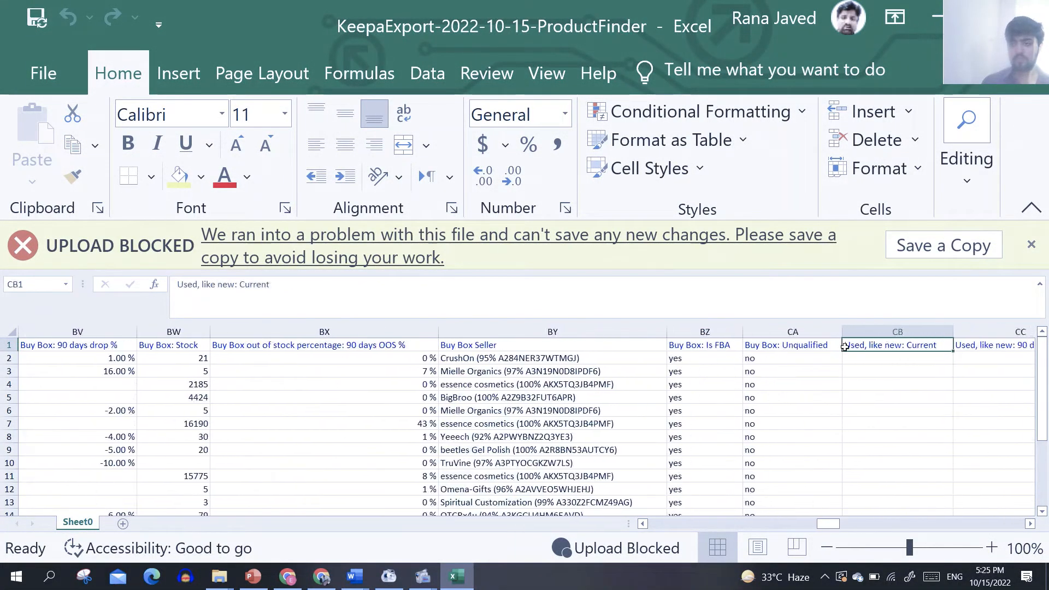
# Step: Look through the Used, Collectible, Refurbished, eBay, Trade-In and Rental price columns along the header row
pyautogui.press('Right')
pyautogui.press('Right')
pyautogui.press('Right')
pyautogui.press('Right')
pyautogui.press('Right')
pyautogui.press('Right')
pyautogui.press('Right')
pyautogui.press('Right')
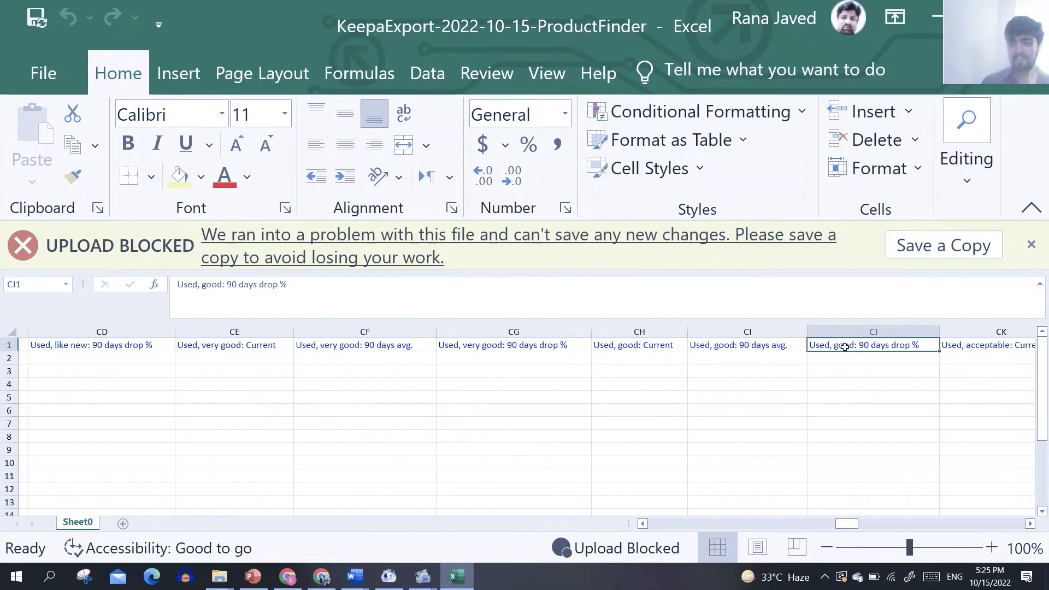
pyautogui.press('Right')
pyautogui.press('Right')
pyautogui.press('Right')
pyautogui.press('Right')
pyautogui.press('Right')
pyautogui.press('Right')
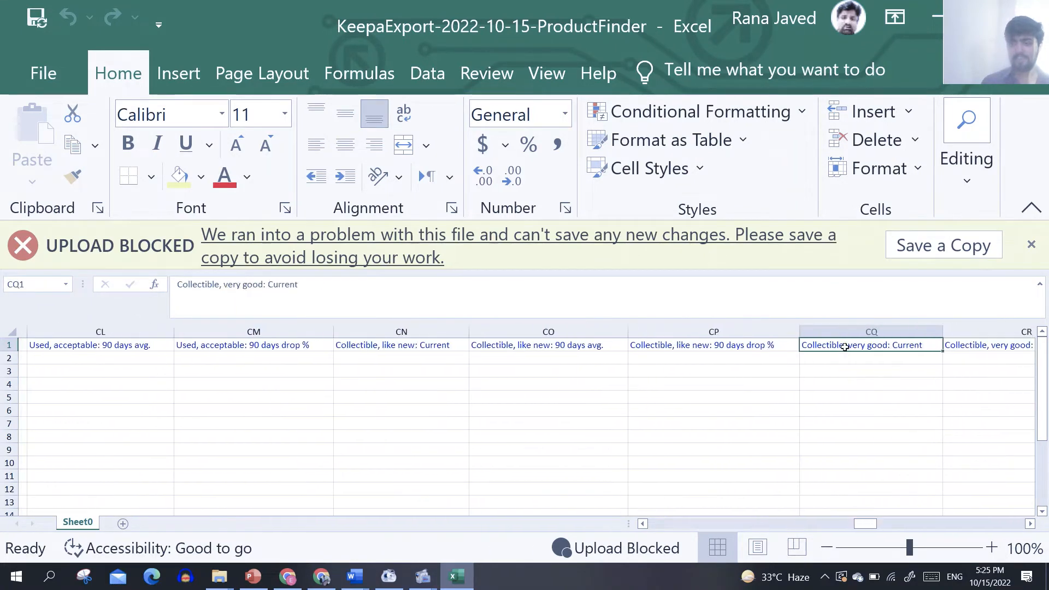
pyautogui.press('Right')
pyautogui.press('Right')
pyautogui.press('Right')
pyautogui.press('Right')
pyautogui.press('Right')
pyautogui.press('Right')
pyautogui.press('Right')
pyautogui.press('Right')
pyautogui.press('Right')
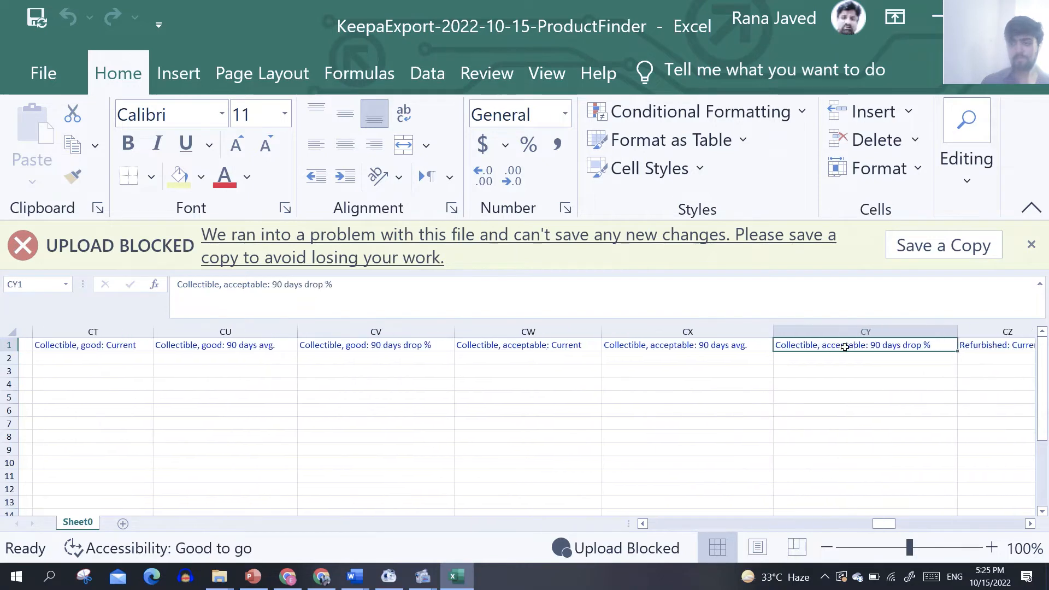
pyautogui.press('Right')
pyautogui.press('Right')
pyautogui.press('Right')
pyautogui.press('Right')
pyautogui.press('Right')
pyautogui.press('Right')
pyautogui.press('Right')
pyautogui.press('Right')
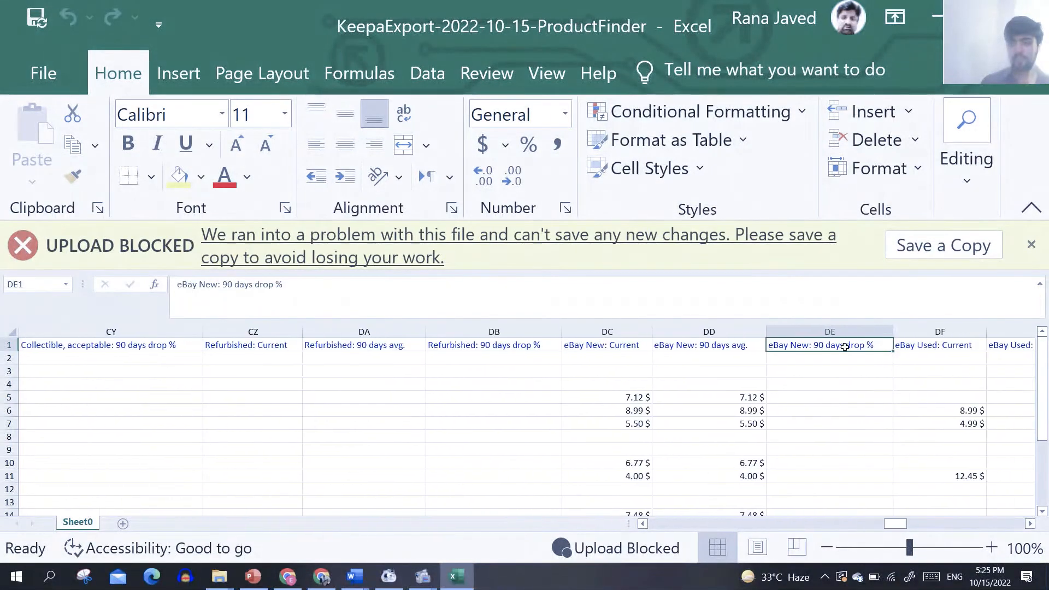
pyautogui.press('Right')
pyautogui.press('Right')
pyautogui.press('Right')
pyautogui.press('Right')
pyautogui.press('Right')
pyautogui.press('Right')
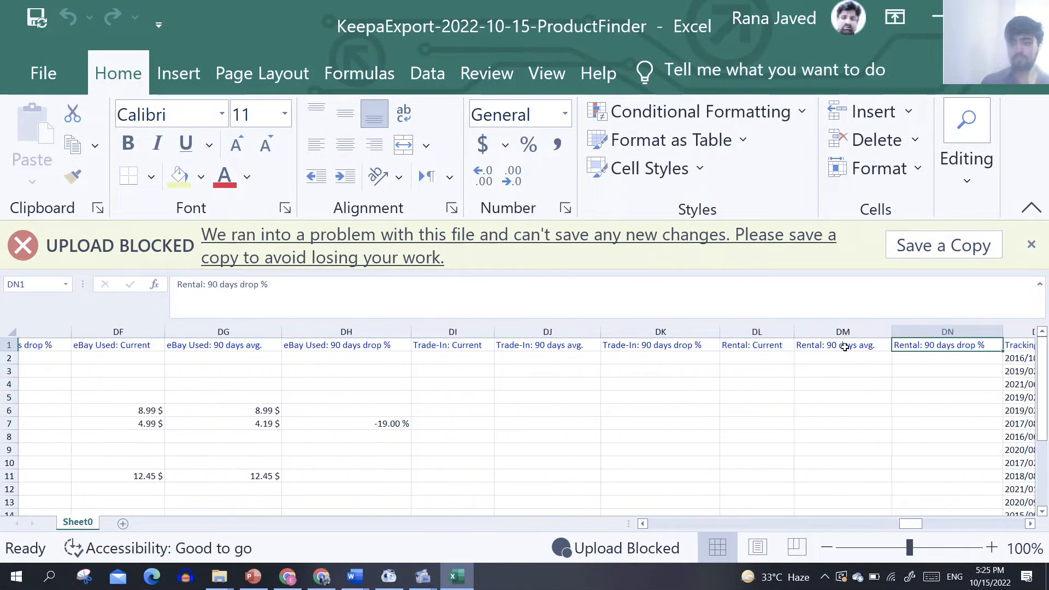
# Step: Examine the category, ASIN and product code columns, continuing to the Manufacturer, Brand and Product Group columns
pyautogui.press('Right')
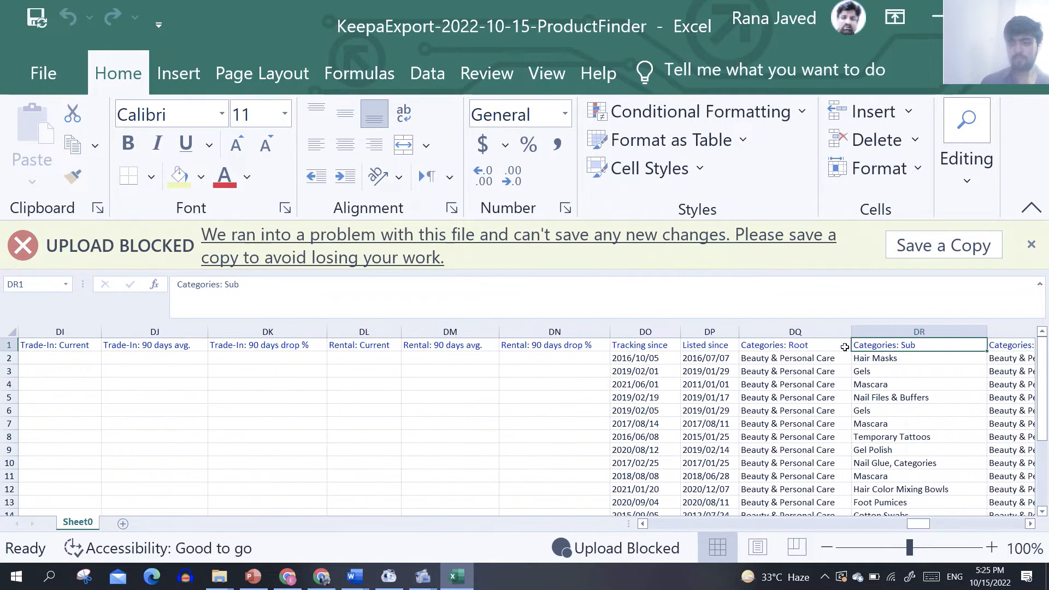
pyautogui.press('Right')
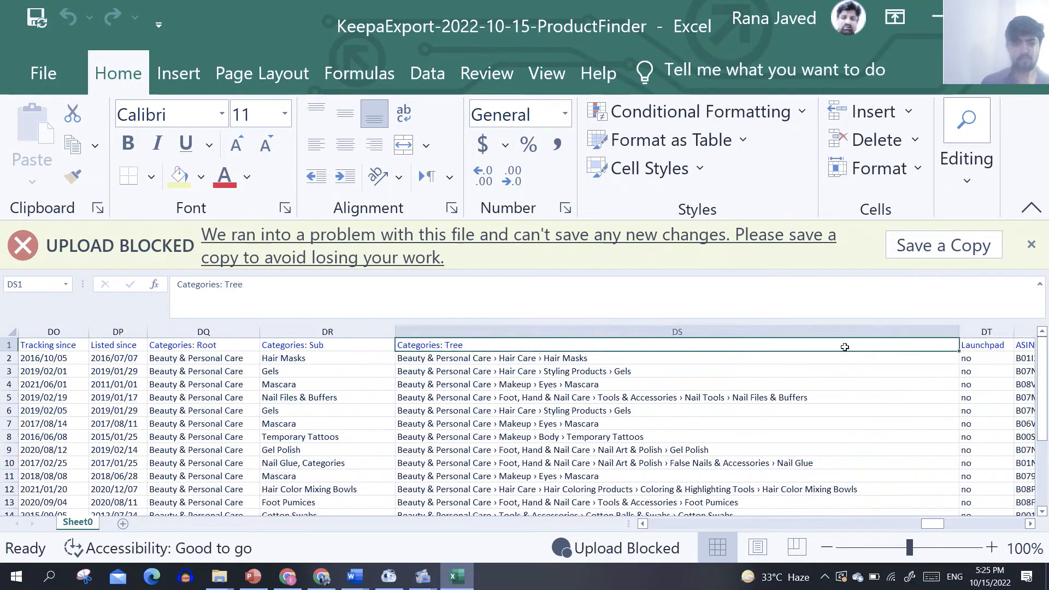
pyautogui.press('Right')
pyautogui.press('Right')
pyautogui.press('Right')
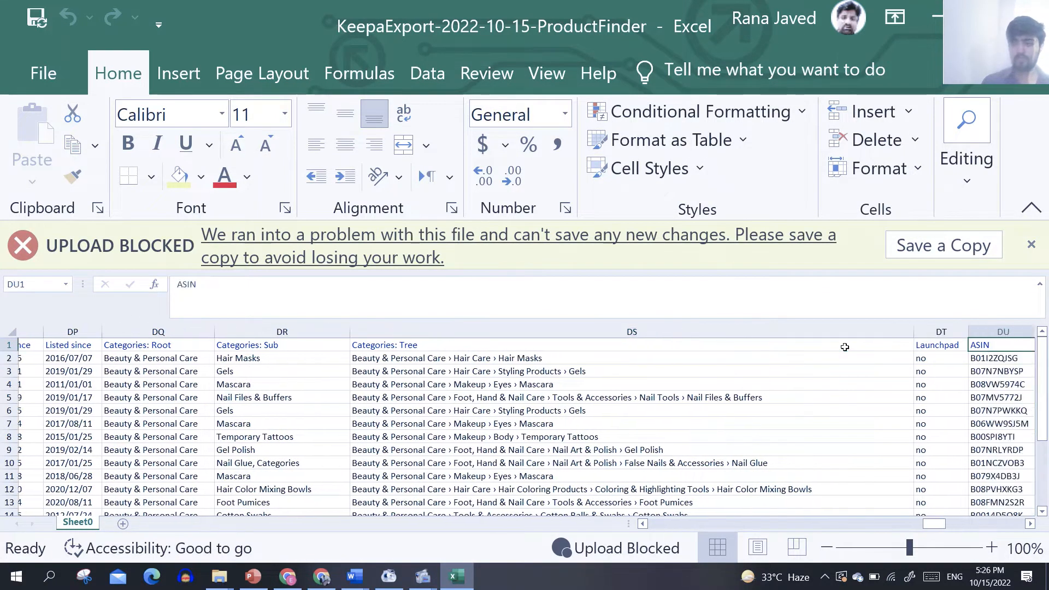
pyautogui.press('Right')
pyautogui.press('Right')
pyautogui.press('Right')
pyautogui.press('Right')
pyautogui.press('Right')
pyautogui.press('Right')
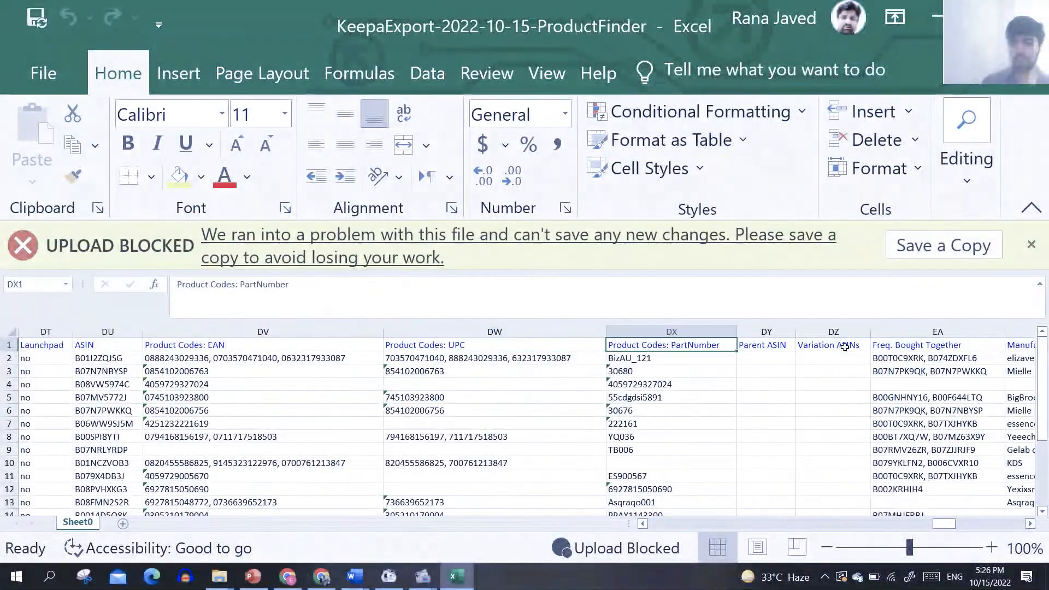
pyautogui.press('Right')
pyautogui.press('Right')
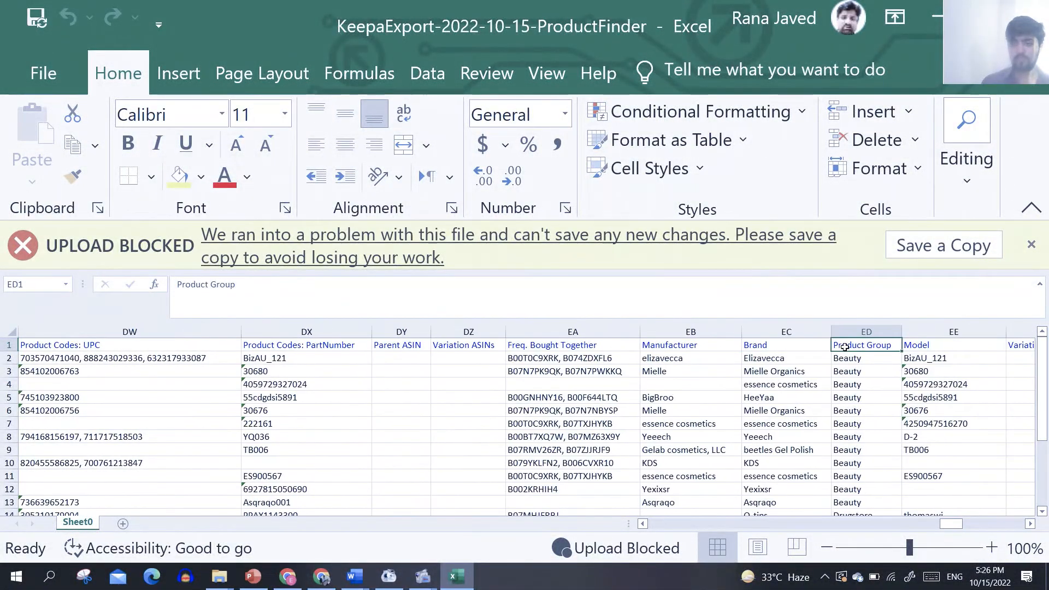
# Step: Check the entries in the Brand column and copy the first product's brand name, Elizavecca, from cell EC2
pyautogui.press('Left')
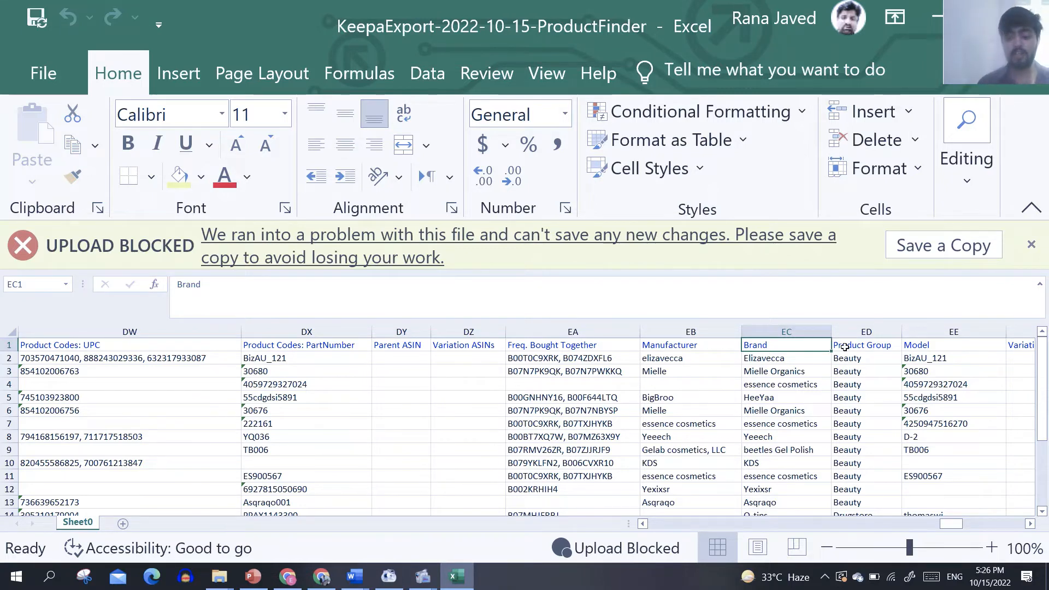
pyautogui.press('Down')
pyautogui.press('Down')
pyautogui.press('Down')
pyautogui.press('Down')
pyautogui.press('Down')
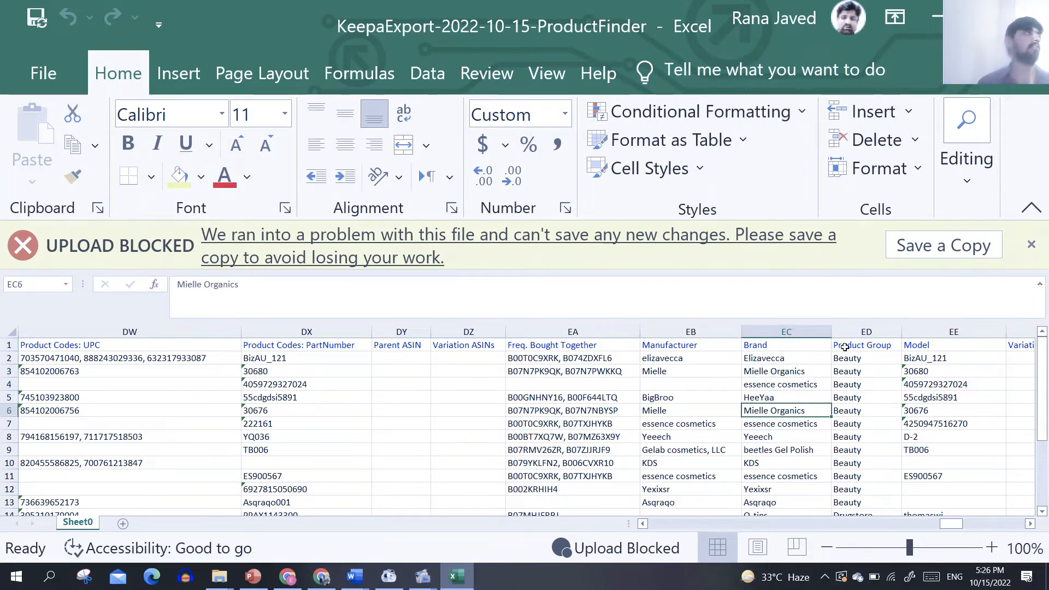
pyautogui.press('Down')
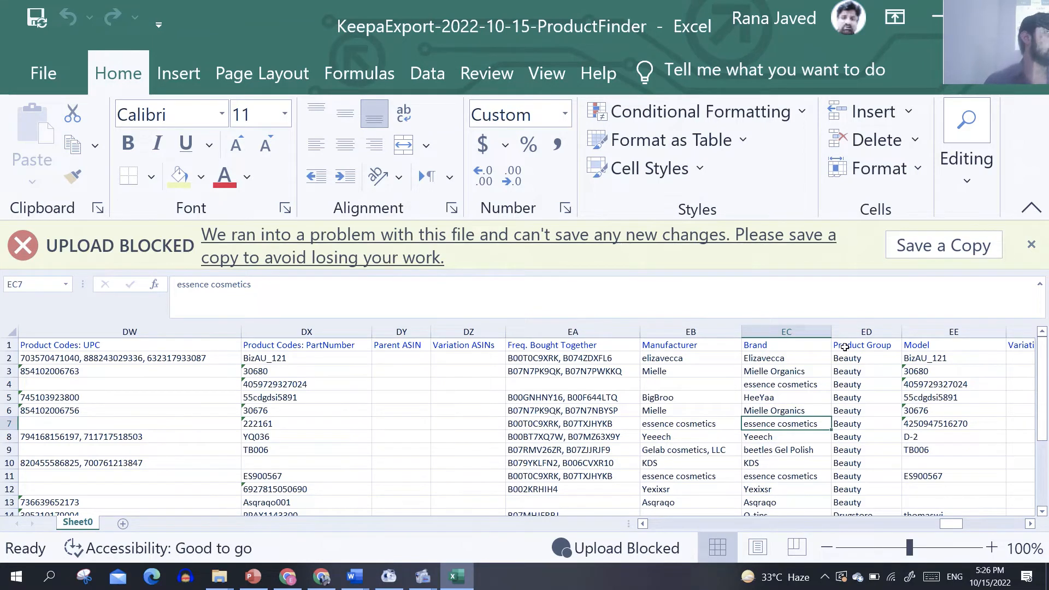
pyautogui.press('Up')
pyautogui.press('Up')
pyautogui.press('Up')
pyautogui.press('Up')
pyautogui.press('Up')
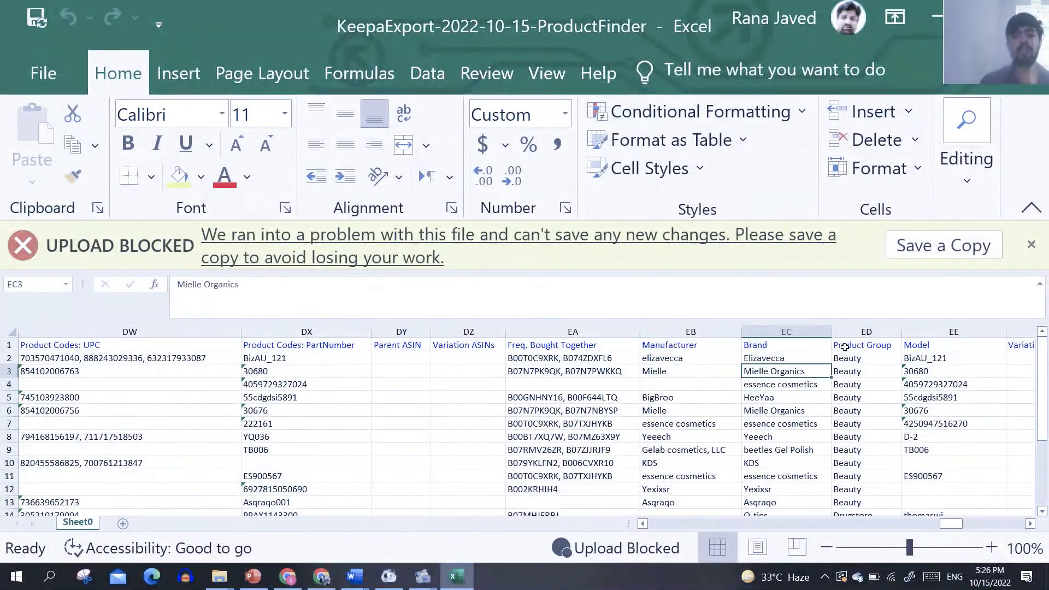
pyautogui.hotkey('ctrl', 'c')
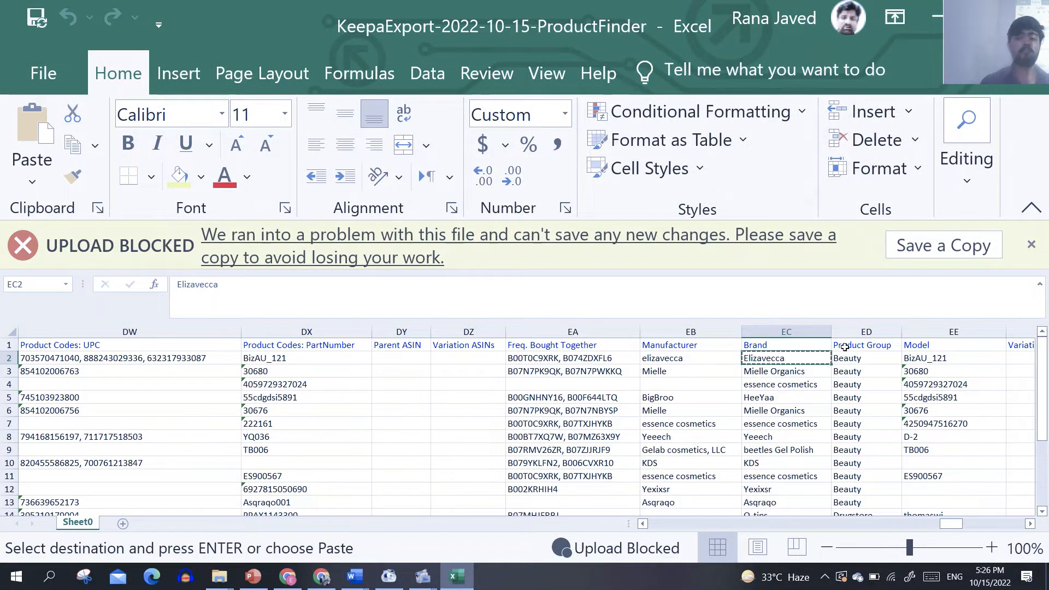
pyautogui.moveTo(1038, 11)
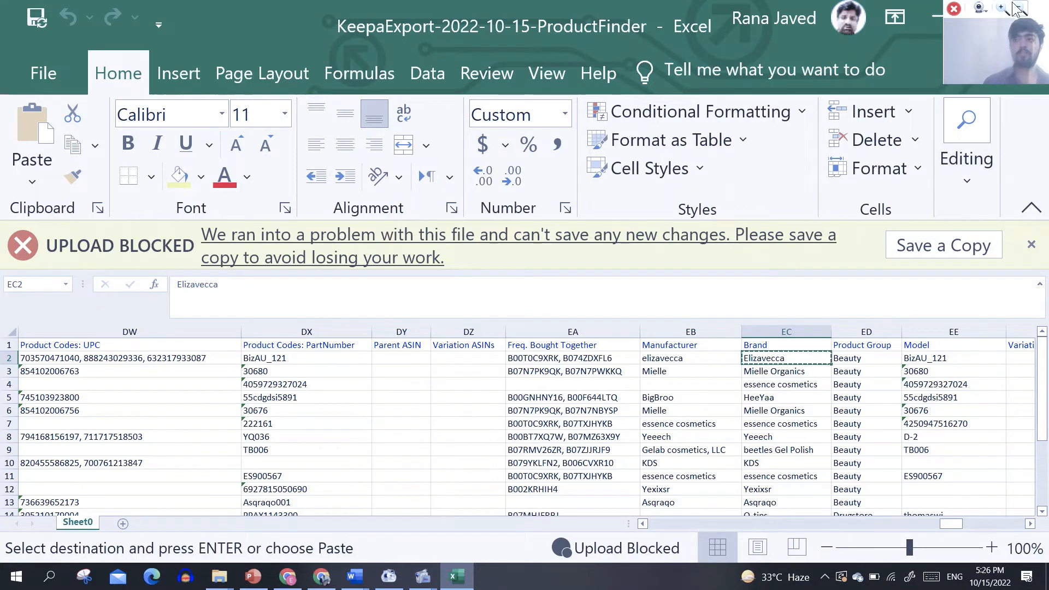
# Step: Switch to Chrome and search Google for the copied brand name, Elizavecca, in a new tab
pyautogui.moveTo(1041, 16); pyautogui.dragTo(109, 11)
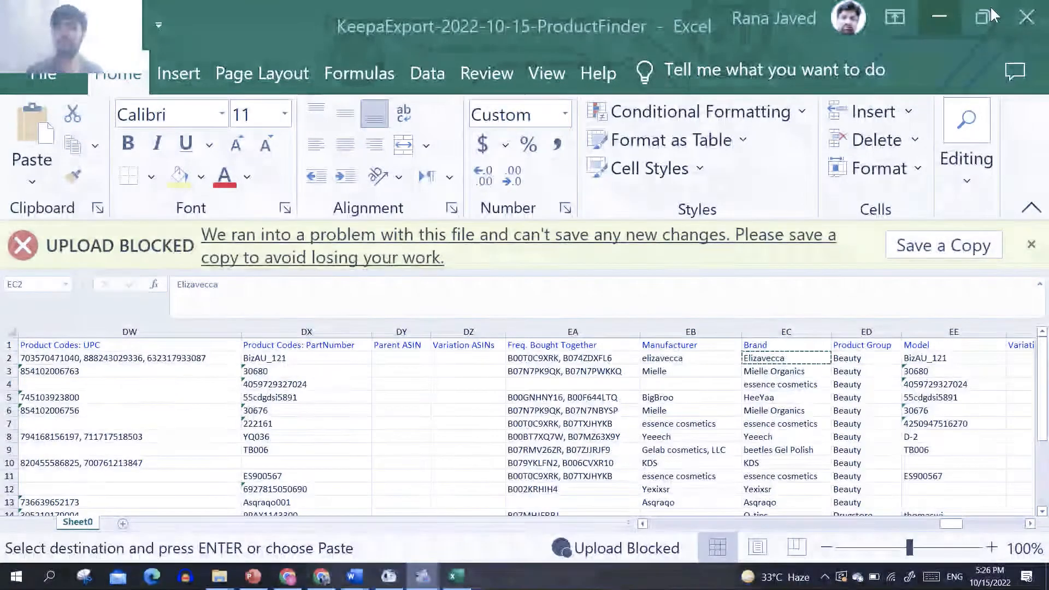
pyautogui.click(938, 17)
pyautogui.click(288, 577)
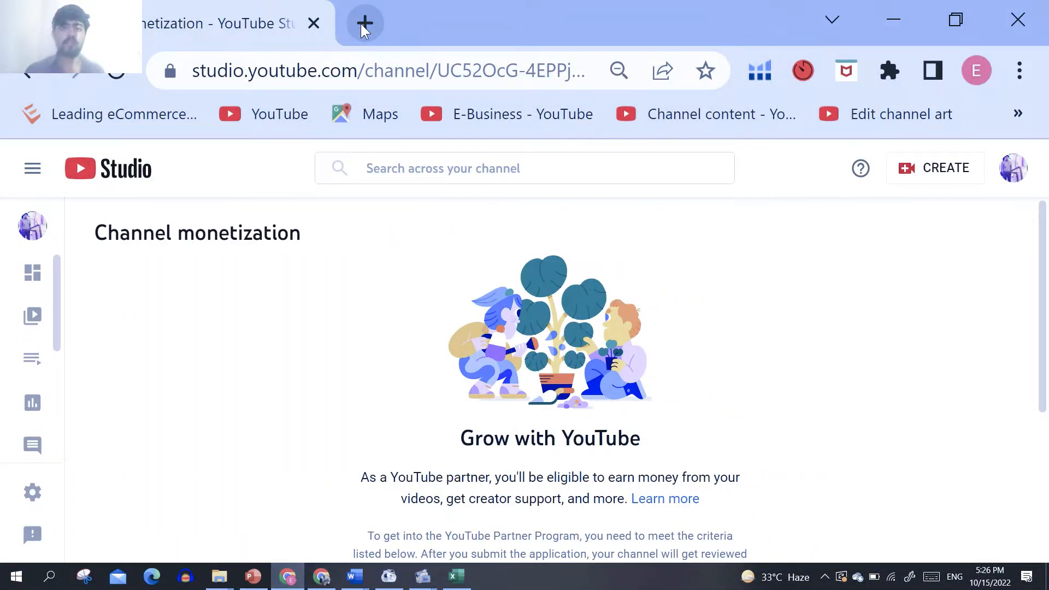
pyautogui.click(364, 25)
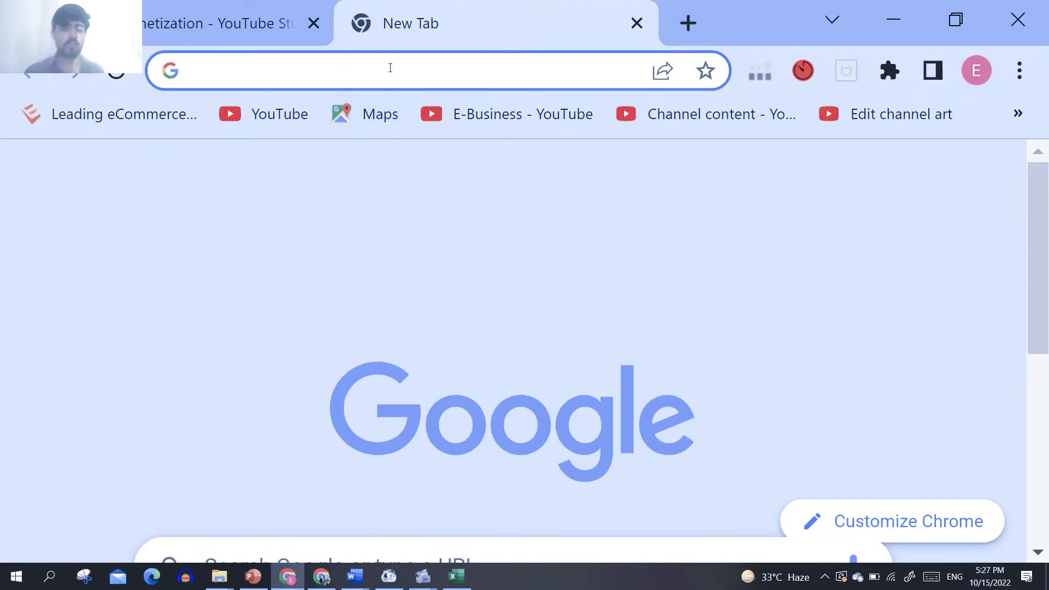
pyautogui.scroll(-2, 401, 458)
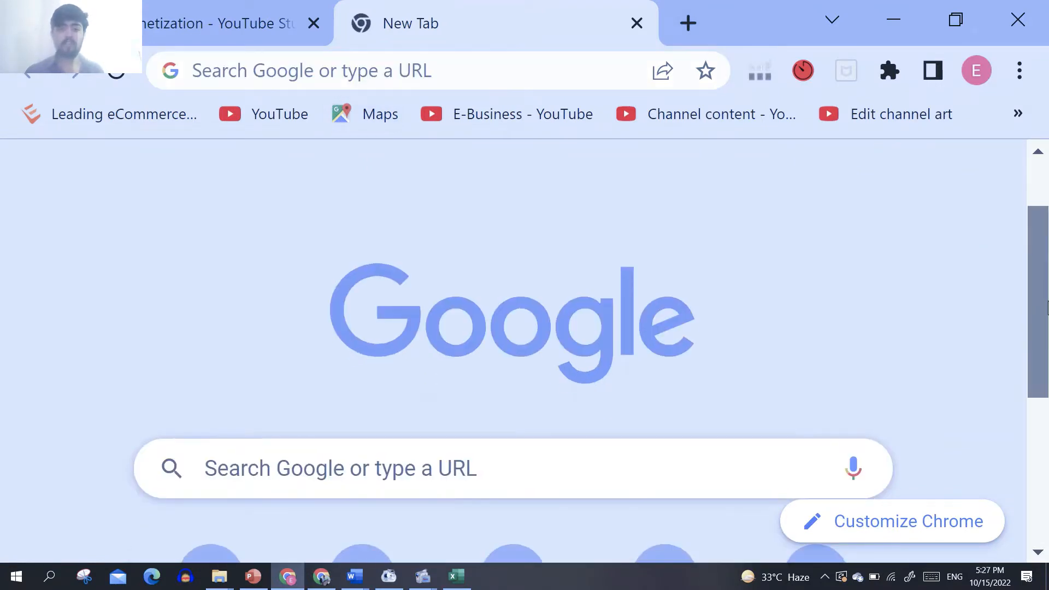
pyautogui.click(526, 471)
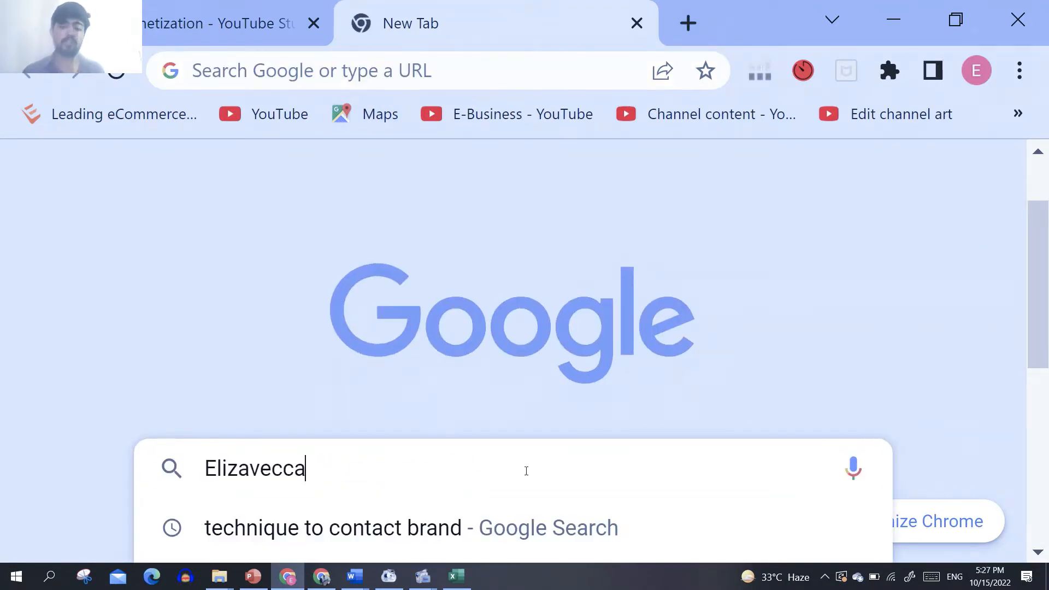
pyautogui.write('Elizavecca')
pyautogui.press('Return')
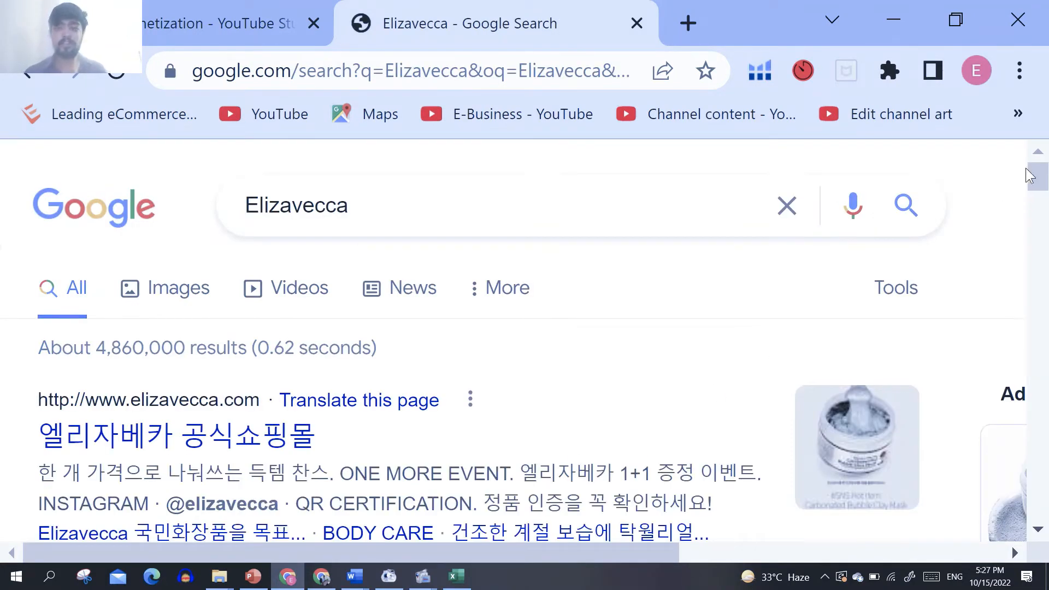
# Step: Open the "Elizavecca | YesStyle" page from the Google search results
pyautogui.moveTo(1037, 173); pyautogui.dragTo(1036, 209)
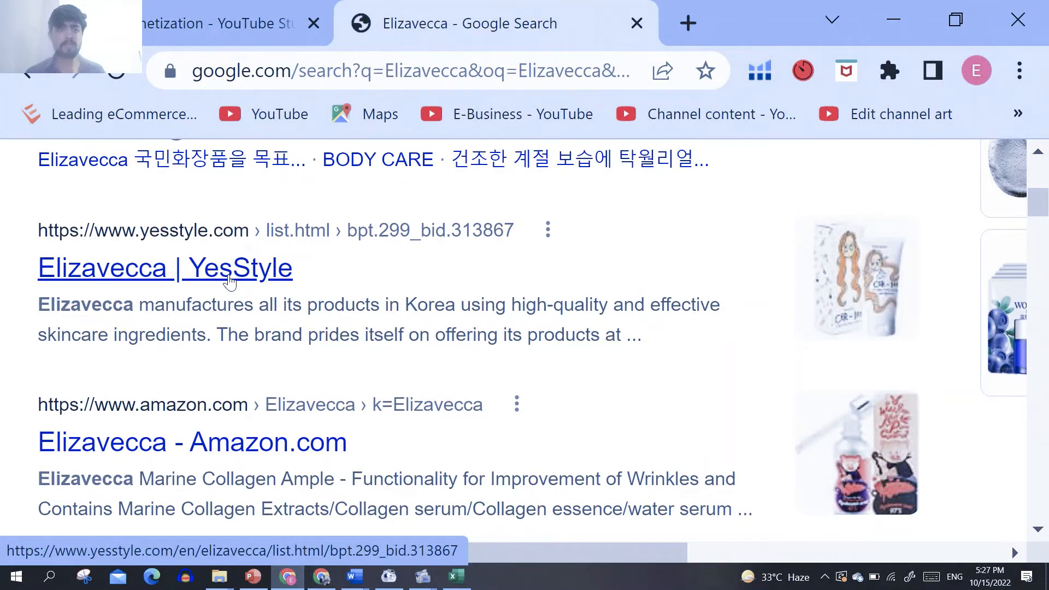
pyautogui.click(239, 4)
pyautogui.click(441, 5)
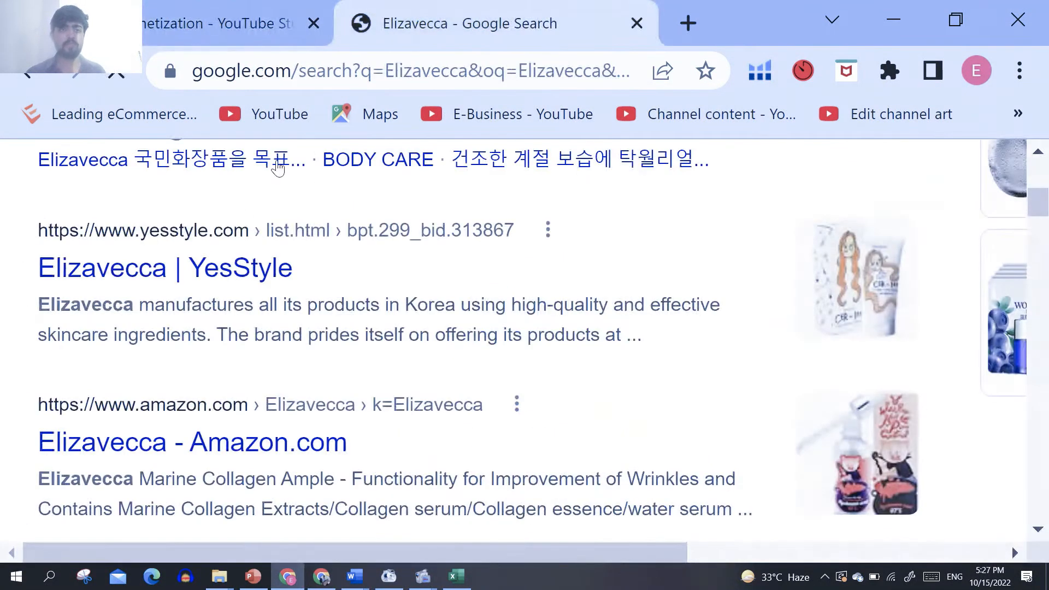
pyautogui.click(212, 264)
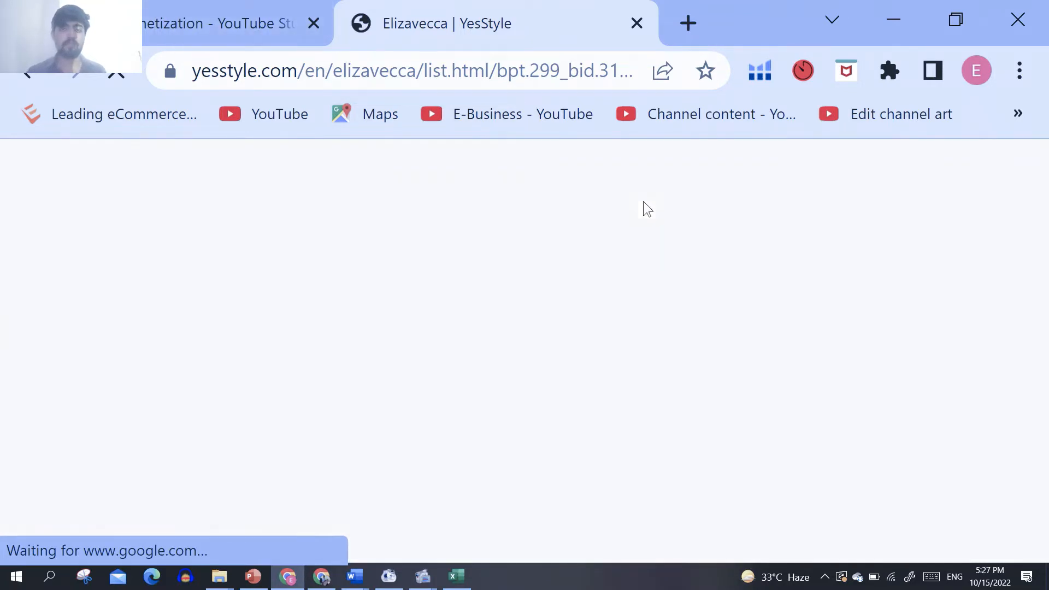
# Step: Look through the Elizavecca listing down to YesStyle's footer sections and dismiss the site's notification request
pyautogui.moveTo(1047, 163); pyautogui.dragTo(1044, 184)
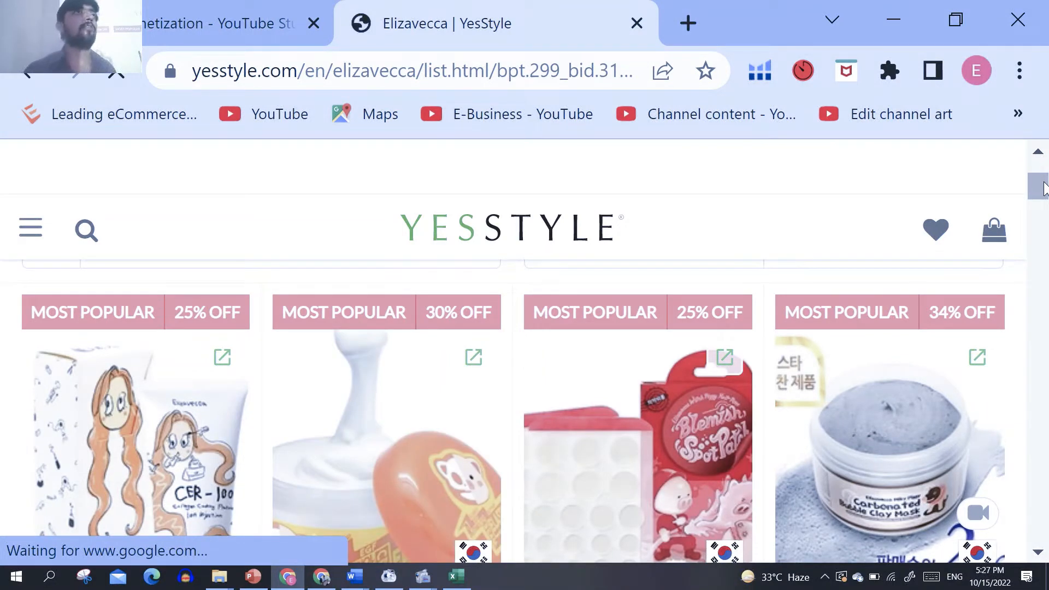
pyautogui.moveTo(1043, 188); pyautogui.dragTo(1046, 527)
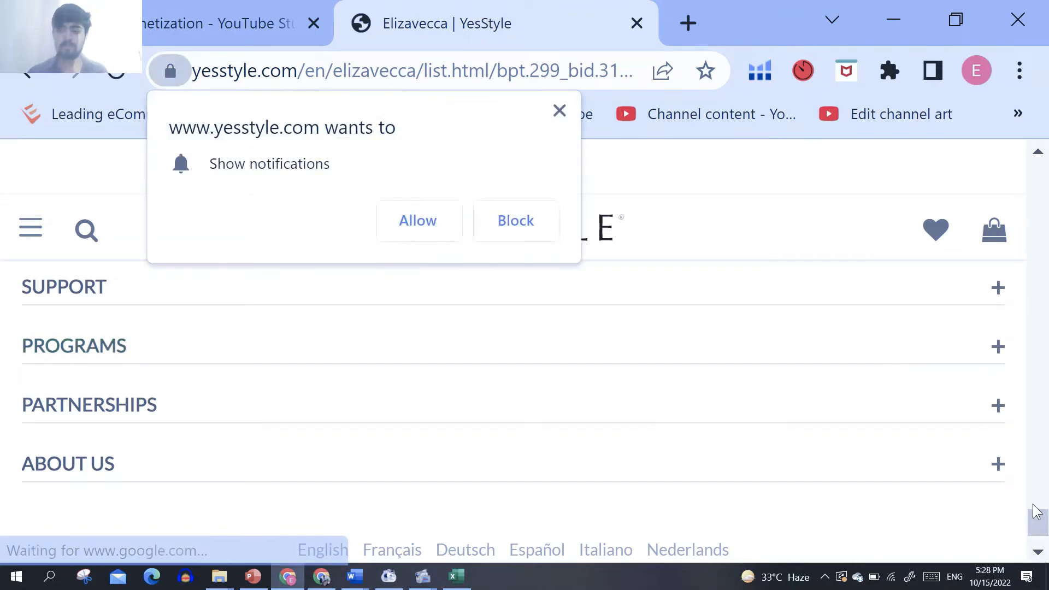
pyautogui.scroll(-1, 812, 442)
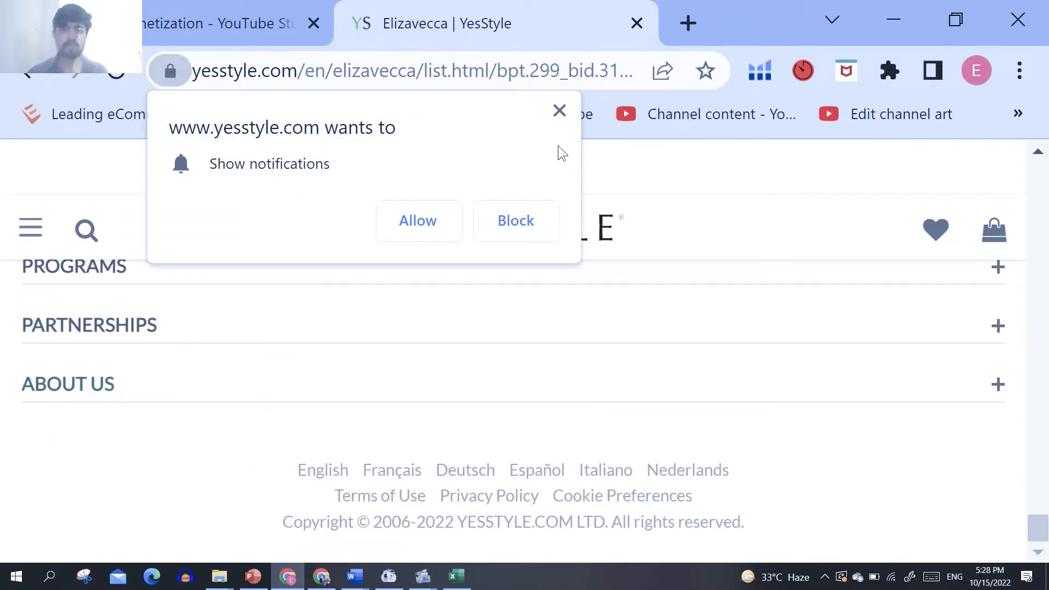
pyautogui.click(558, 110)
pyautogui.moveTo(1034, 529); pyautogui.dragTo(1033, 523)
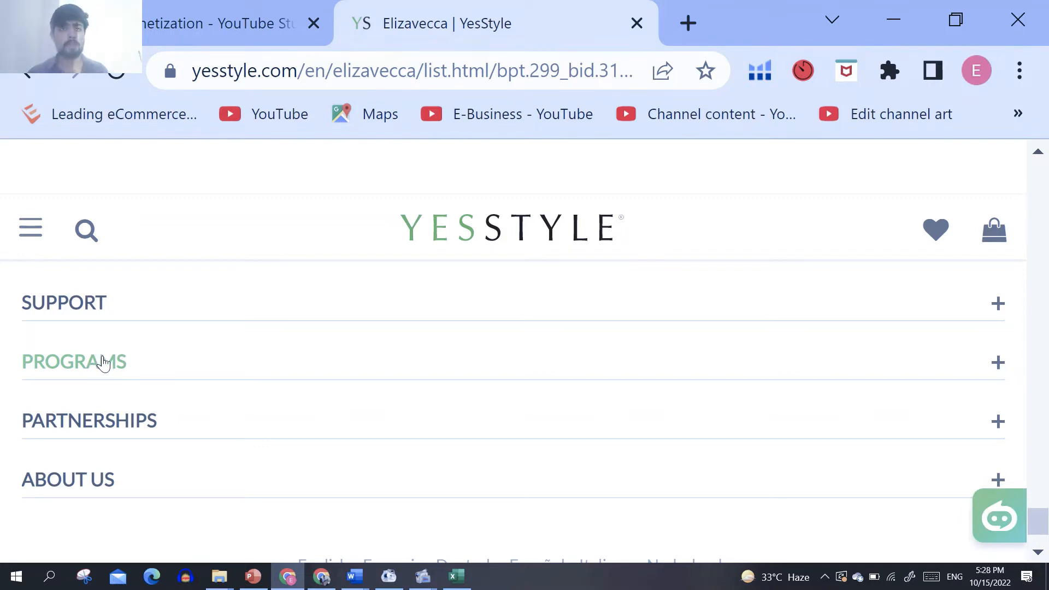
# Step: Try to open the Programs section in the footer of the YesStyle page
pyautogui.doubleClick(104, 363)
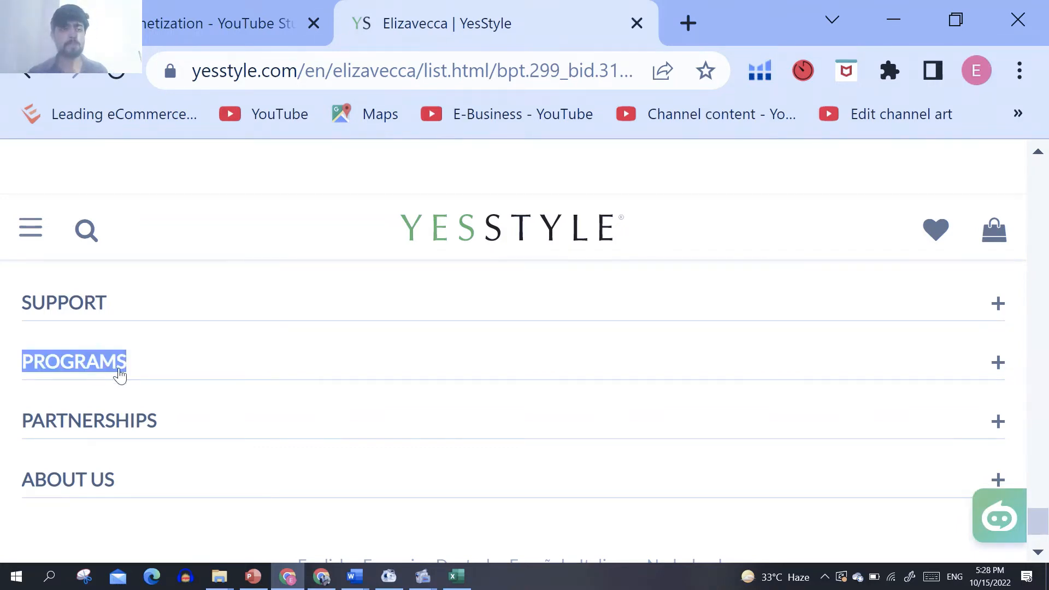
pyautogui.click(111, 364)
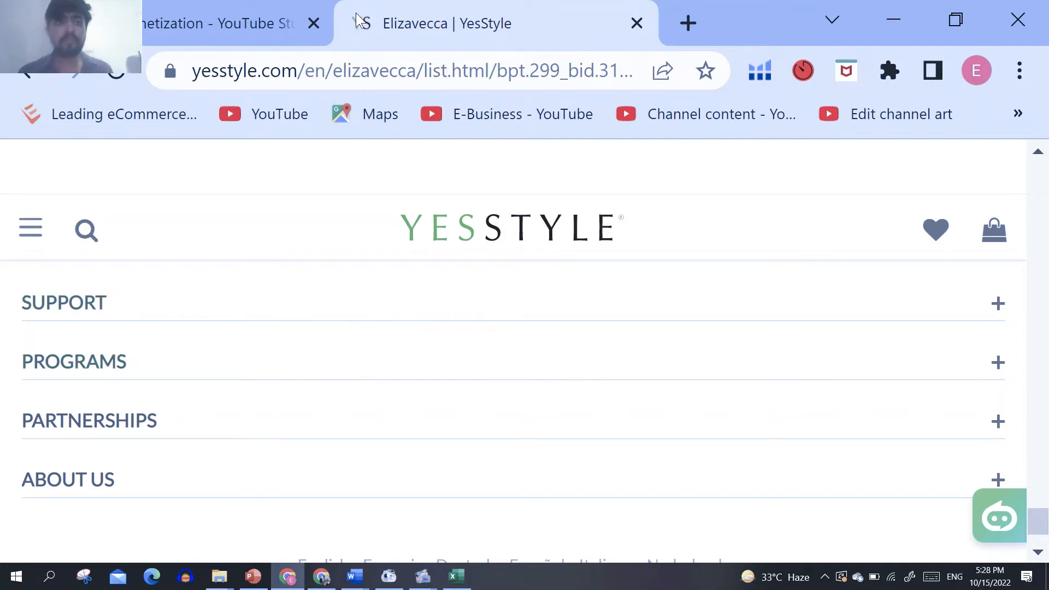
pyautogui.click(636, 23)
pyautogui.moveTo(465, 3); pyautogui.dragTo(237, 31)
pyautogui.click(449, 3)
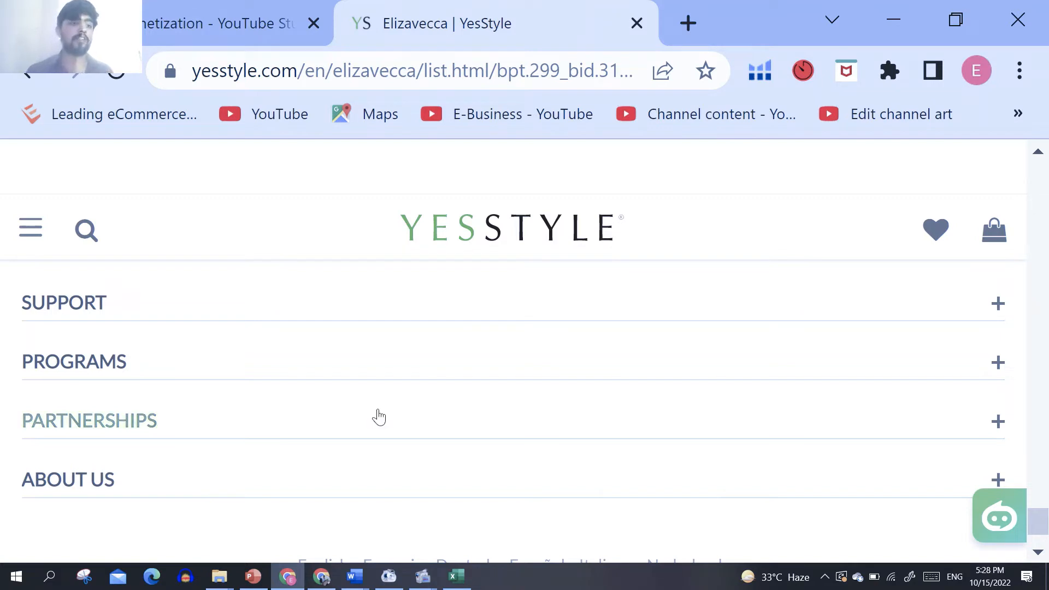
pyautogui.doubleClick(106, 372)
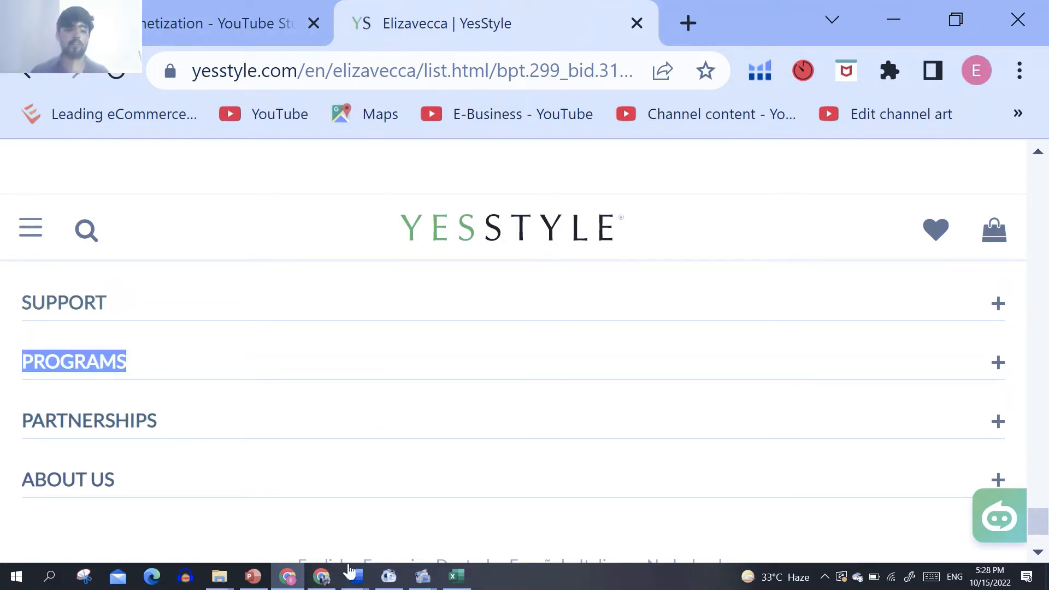
# Step: Return to the KeepaExport sheet in Excel and copy the brand name Mielle Organics from cell EC3
pyautogui.click(285, 579)
pyautogui.click(286, 577)
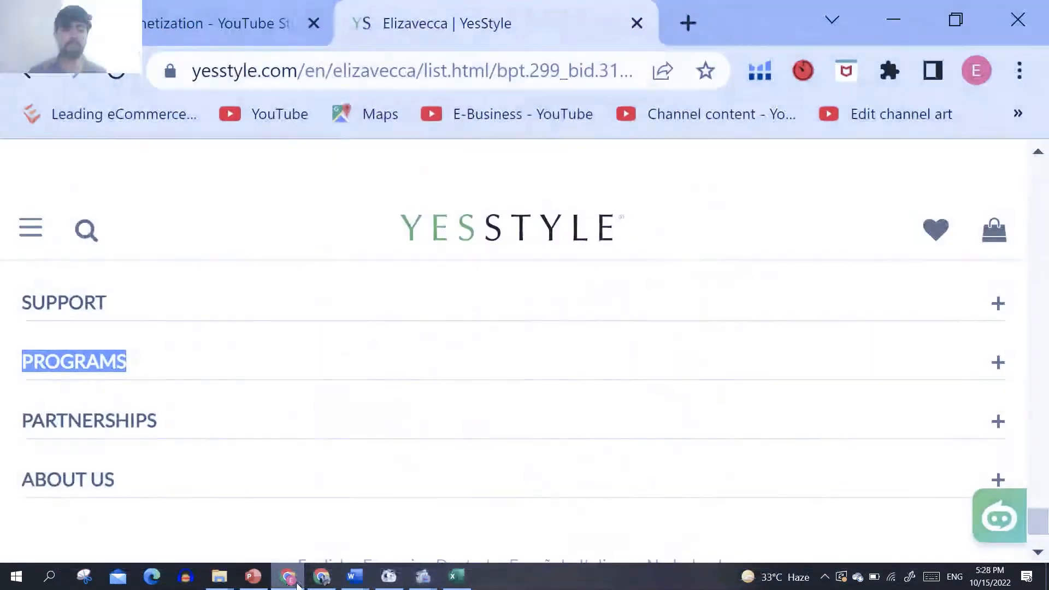
pyautogui.click(322, 577)
pyautogui.click(455, 578)
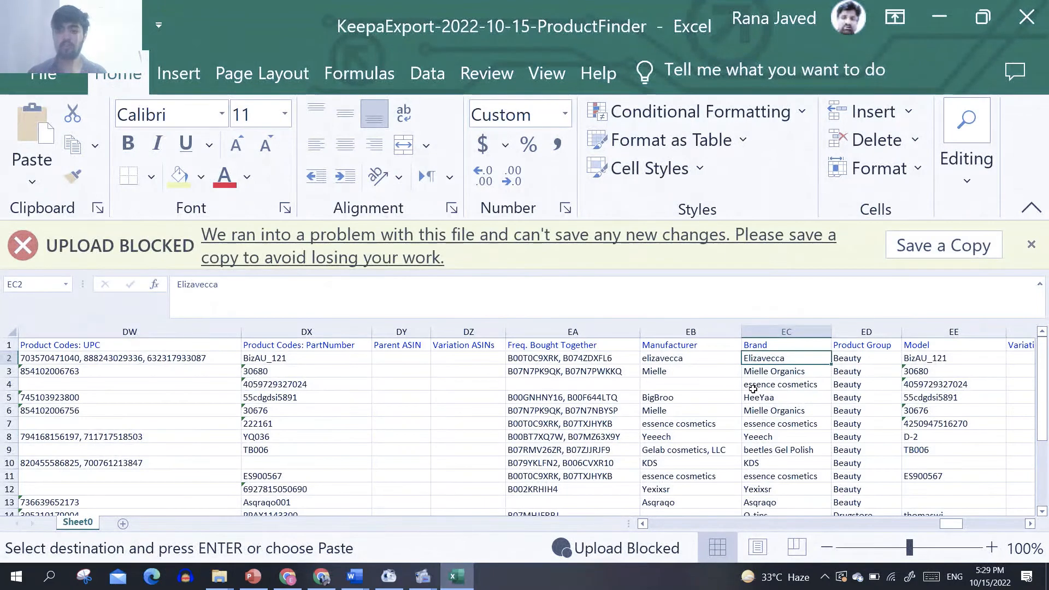
pyautogui.click(774, 372)
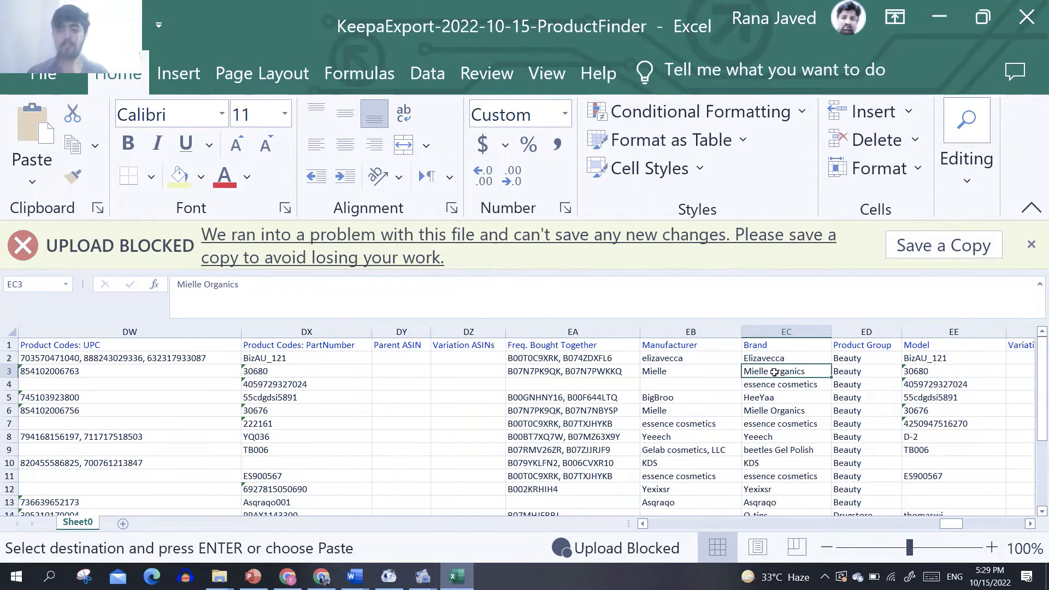
pyautogui.hotkey('ctrl', 'c')
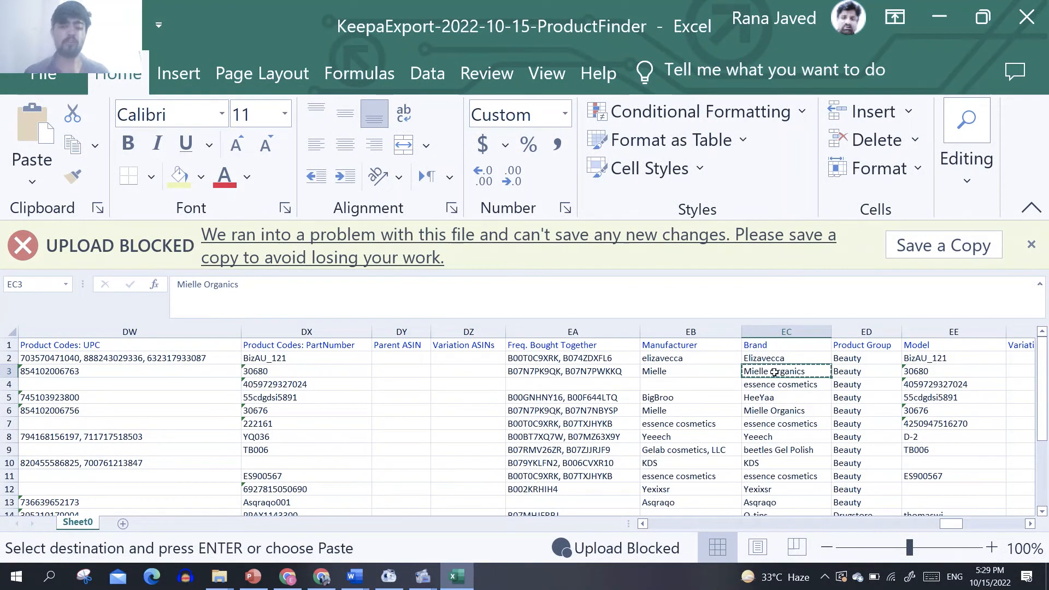
# Step: Switch back to the YesStyle tab in Chrome and use it to search Google for "mielle organics distributor usa"
pyautogui.click(320, 575)
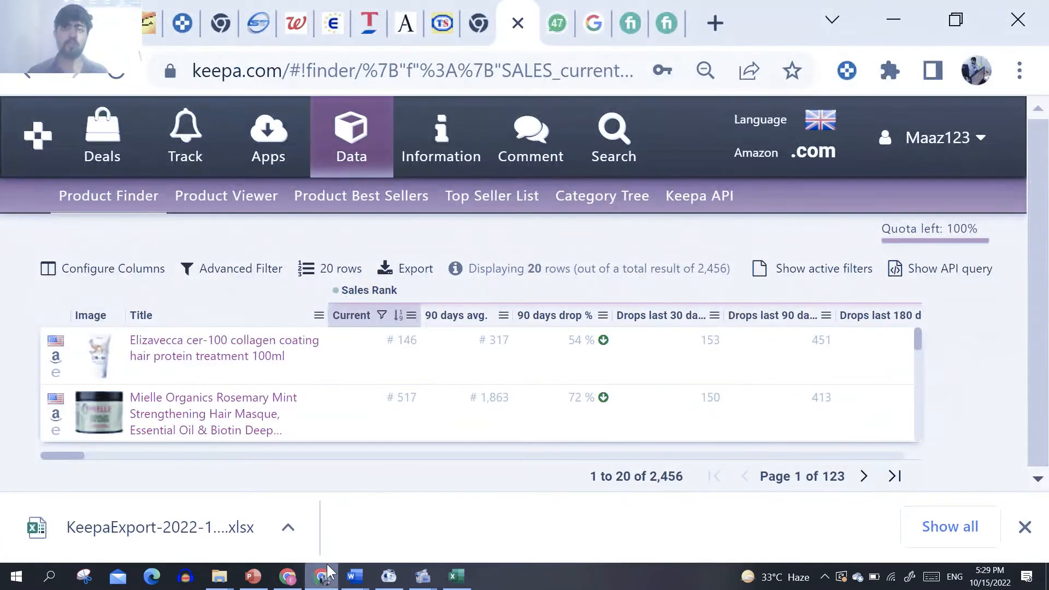
pyautogui.click(286, 580)
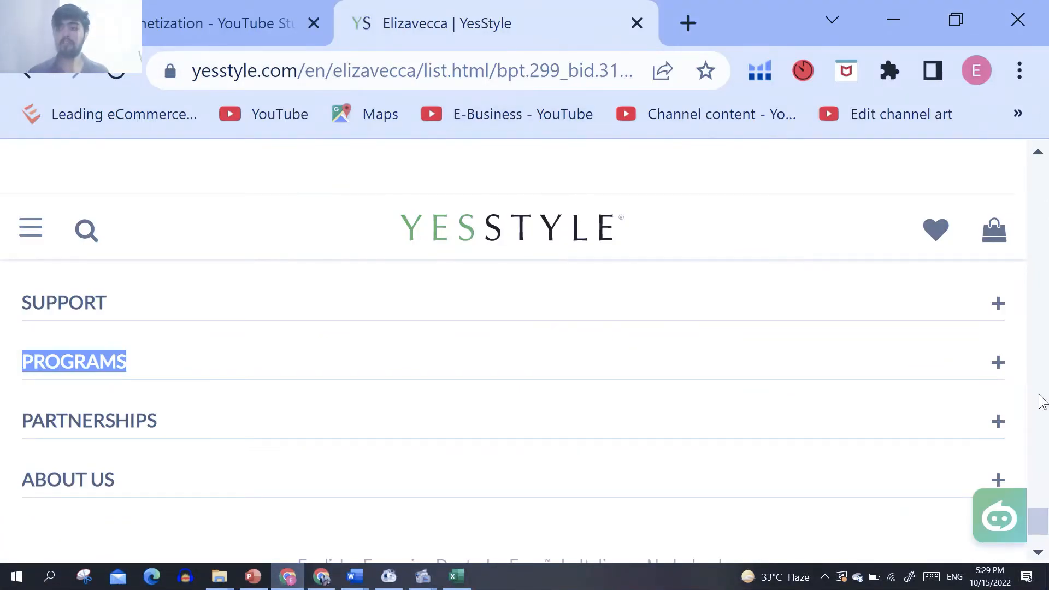
pyautogui.moveTo(1040, 535); pyautogui.dragTo(1040, 181)
pyautogui.tripleClick(486, 65)
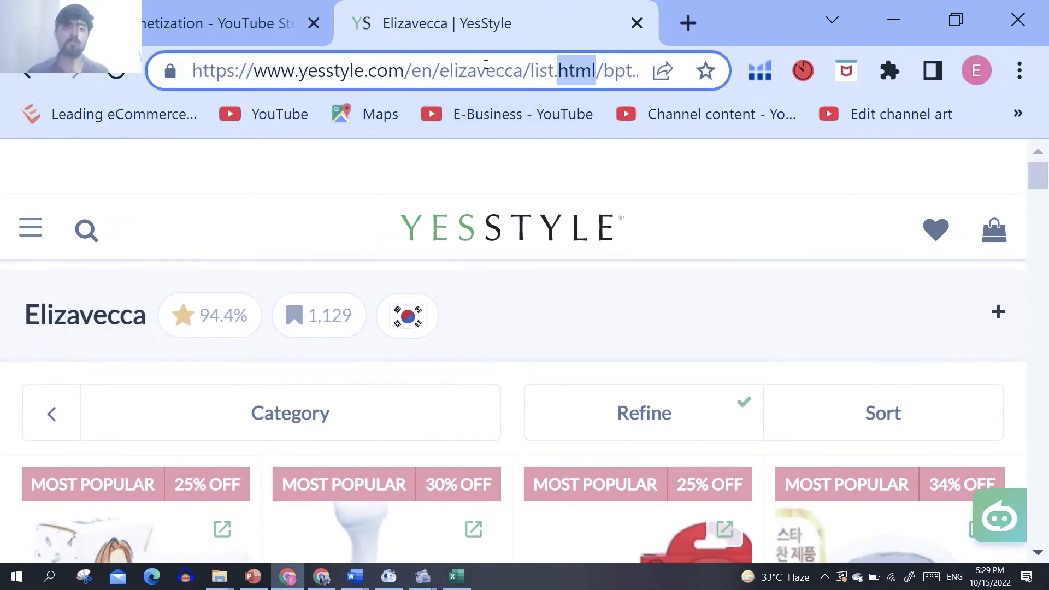
pyautogui.tripleClick(486, 65)
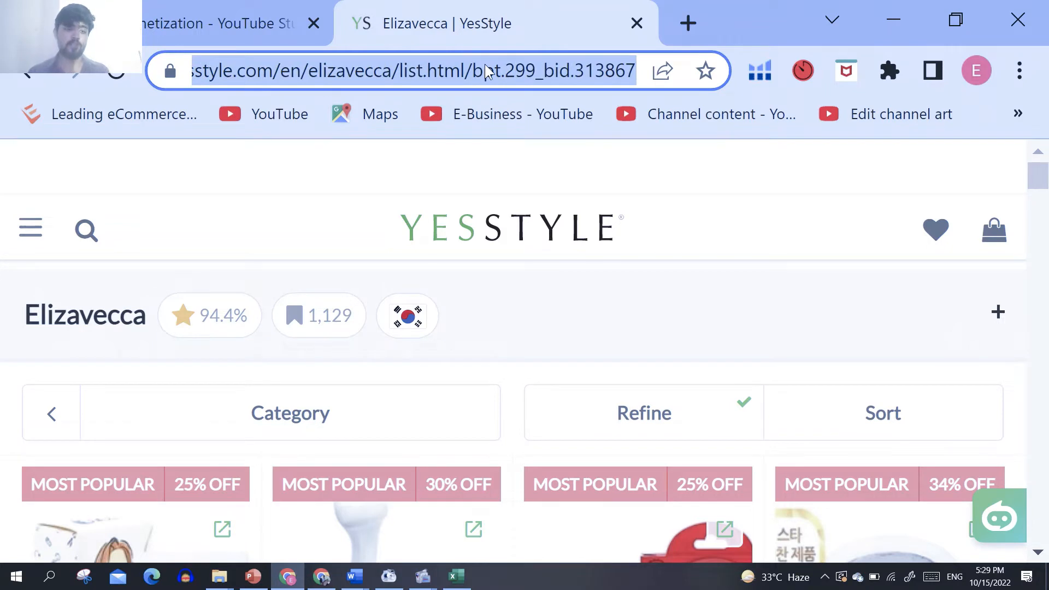
pyautogui.hotkey('ctrl', 'v')
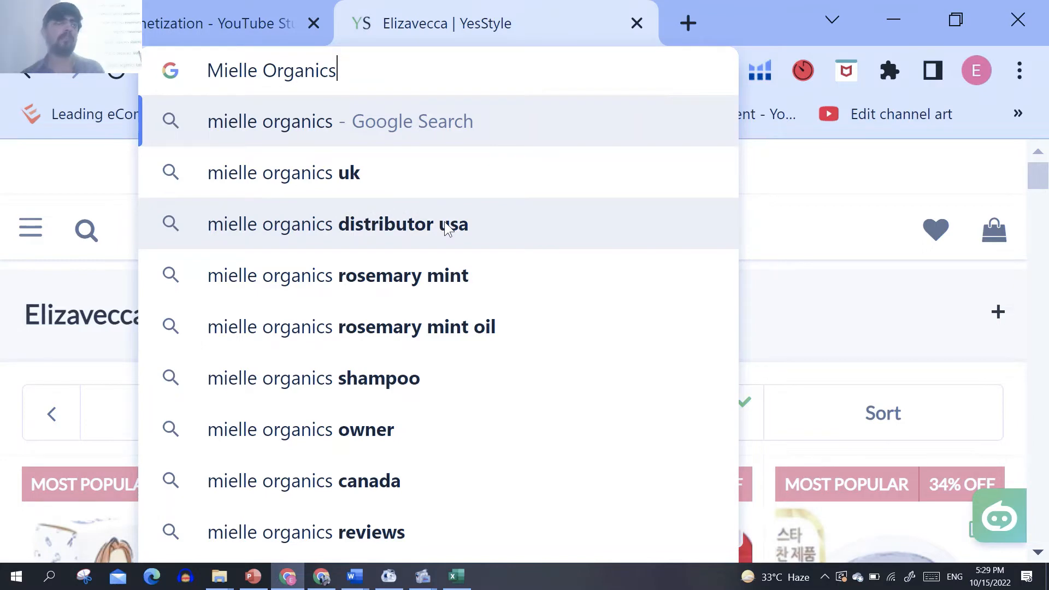
pyautogui.click(447, 228)
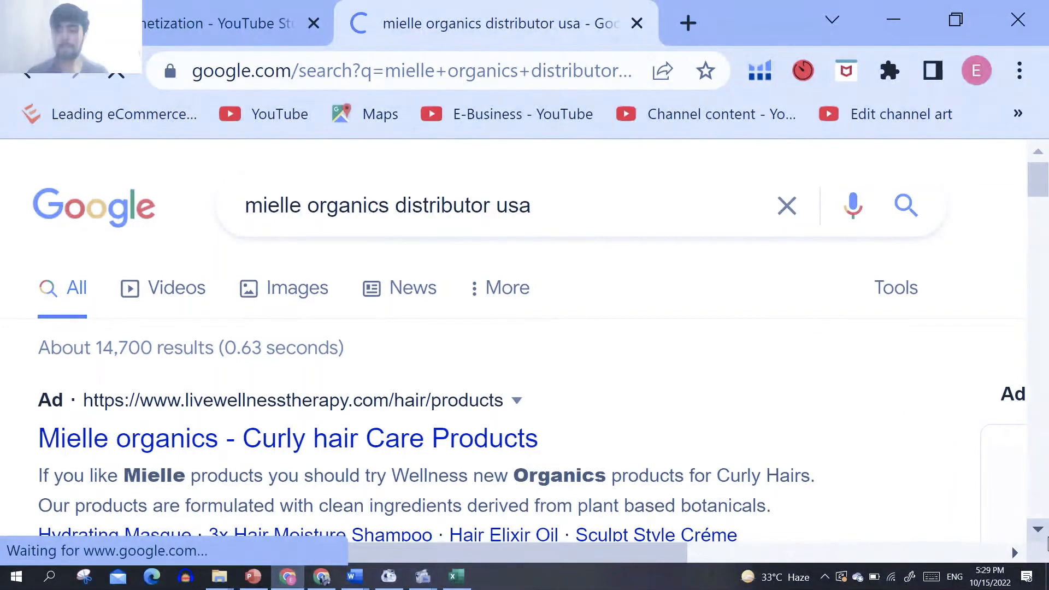
# Step: Open the sponsored result "Mielle organics - Curly hair Care Products" and look down the Wellness Therapy homepage
pyautogui.scroll(-2, 1046, 539)
pyautogui.scroll(-3, 1047, 539)
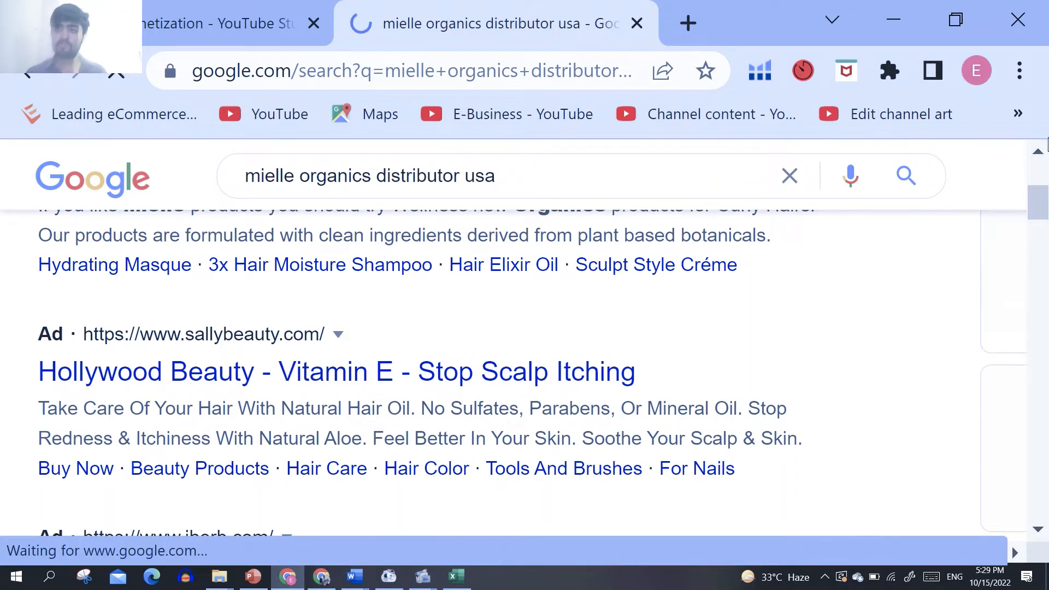
pyautogui.scroll(2, 1038, 156)
pyautogui.click(1038, 154)
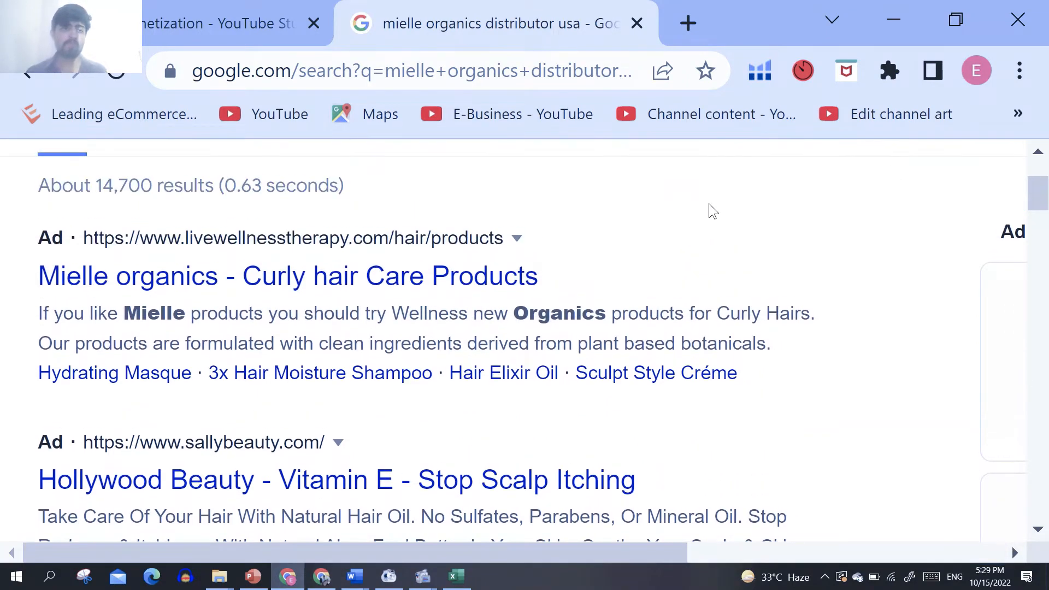
pyautogui.click(374, 286)
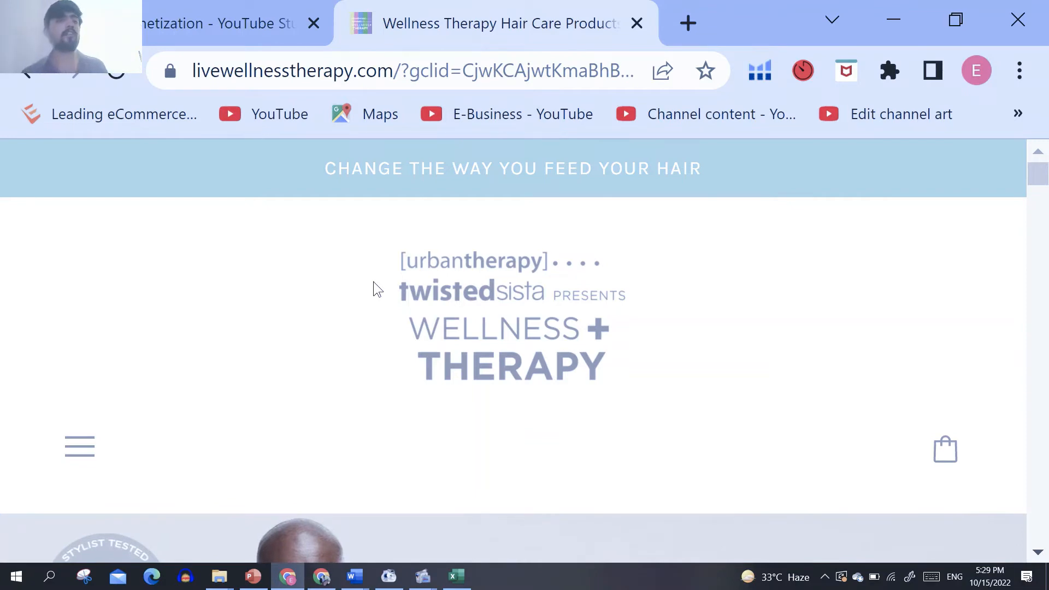
pyautogui.click(1042, 552)
pyautogui.scroll(-5, 1042, 553)
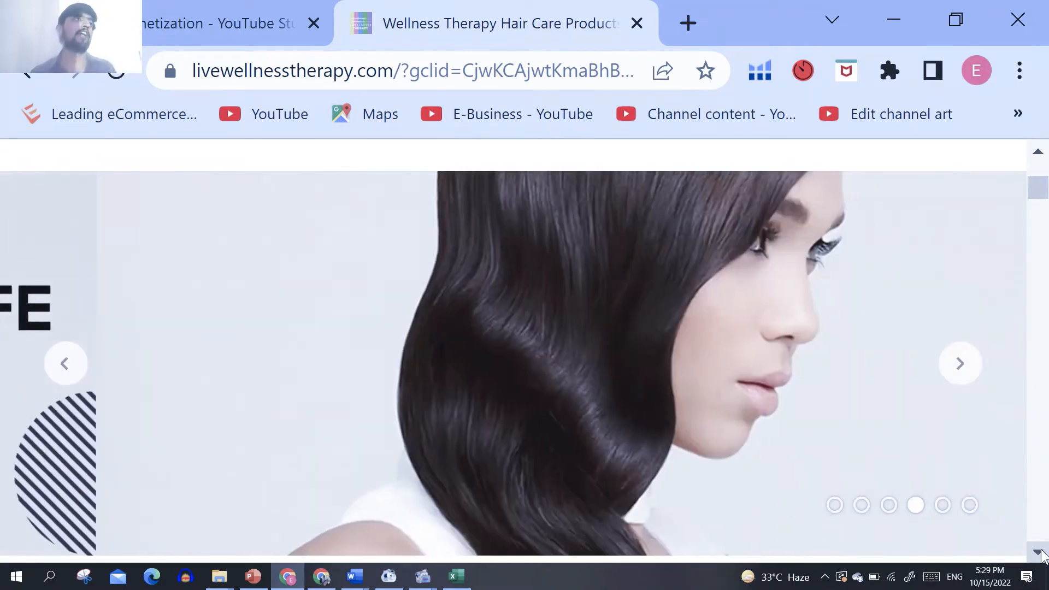
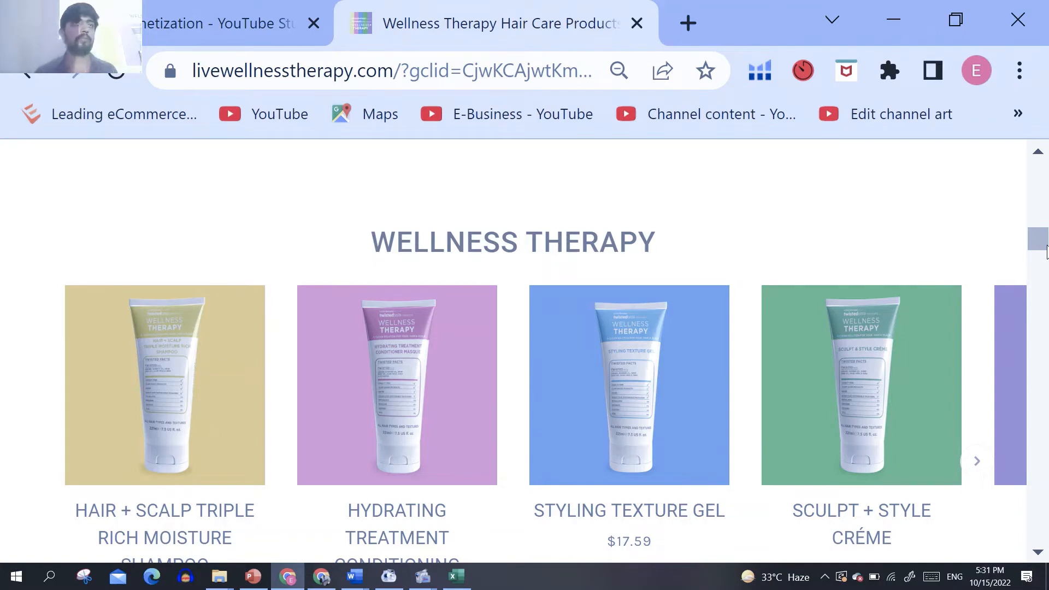
# Step: Look through the rest of the Wellness Therapy homepage down to the Info links in its footer
pyautogui.moveTo(1046, 251); pyautogui.dragTo(1045, 549)
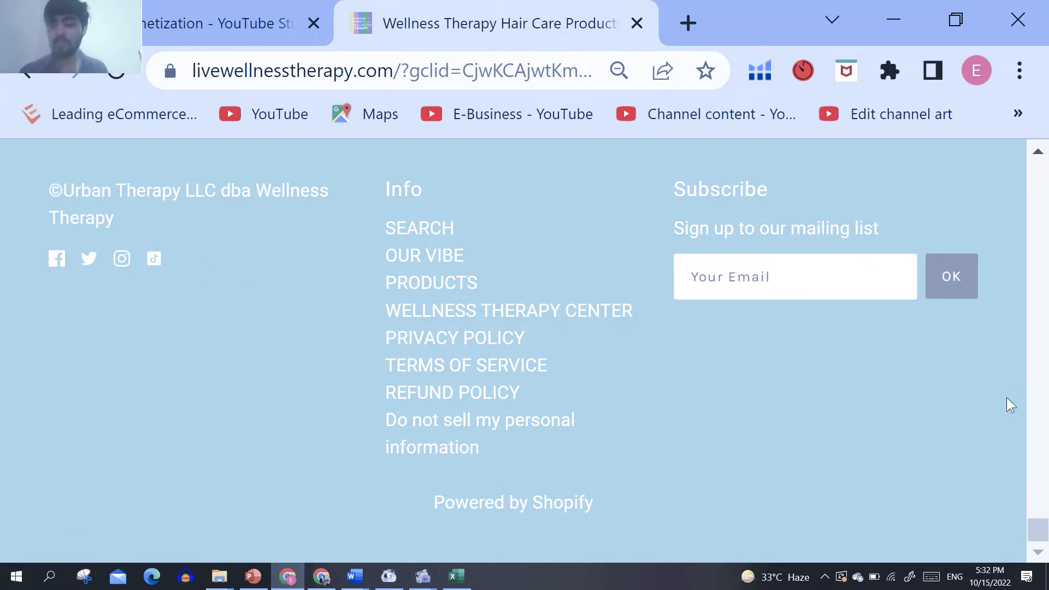
pyautogui.moveTo(1038, 535); pyautogui.dragTo(1038, 499)
pyautogui.click(198, 7)
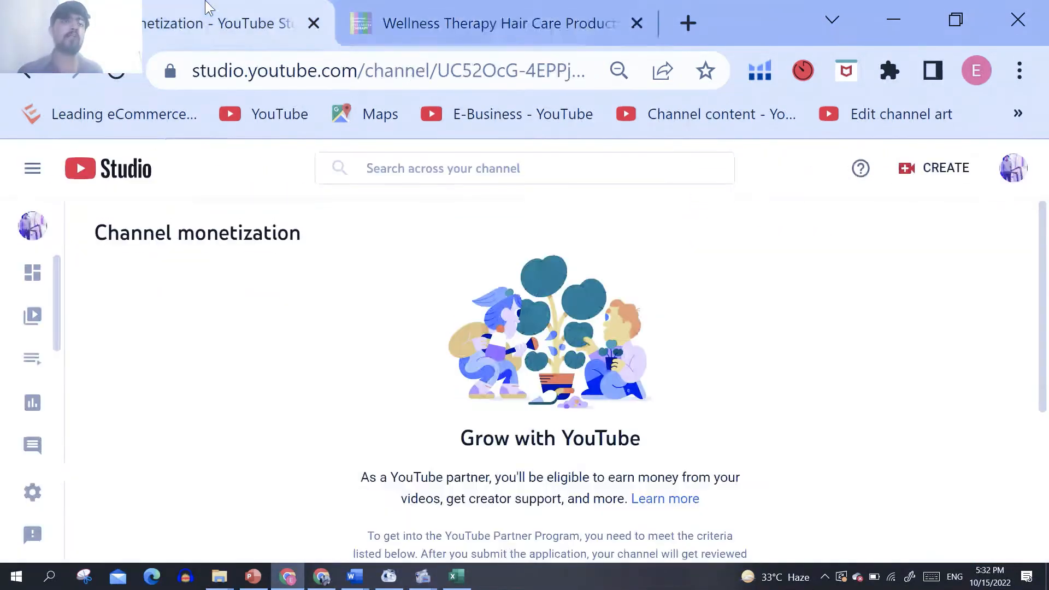
pyautogui.moveTo(468, 582)
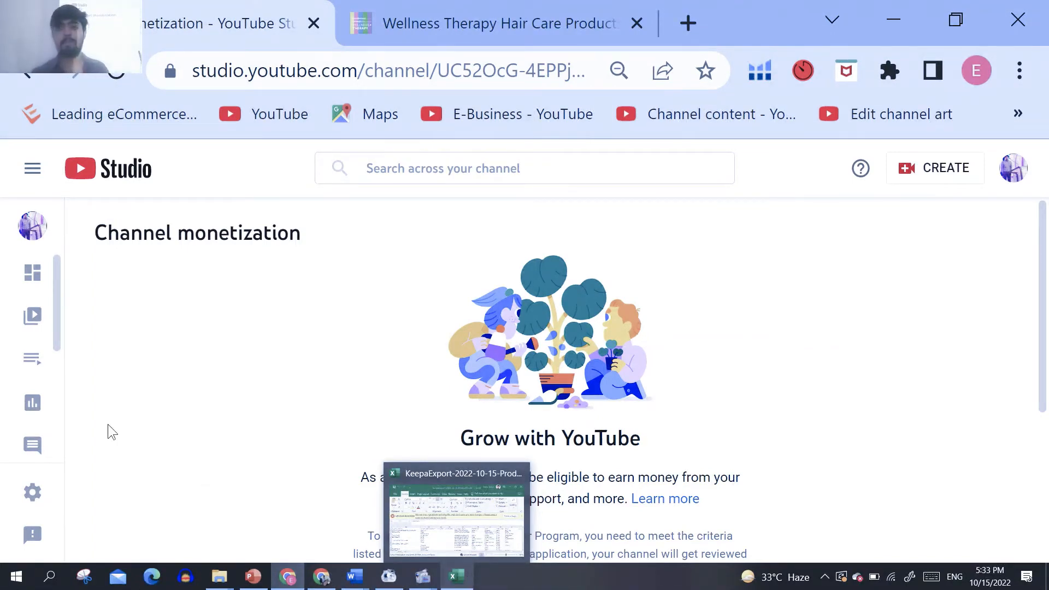
pyautogui.click(439, 18)
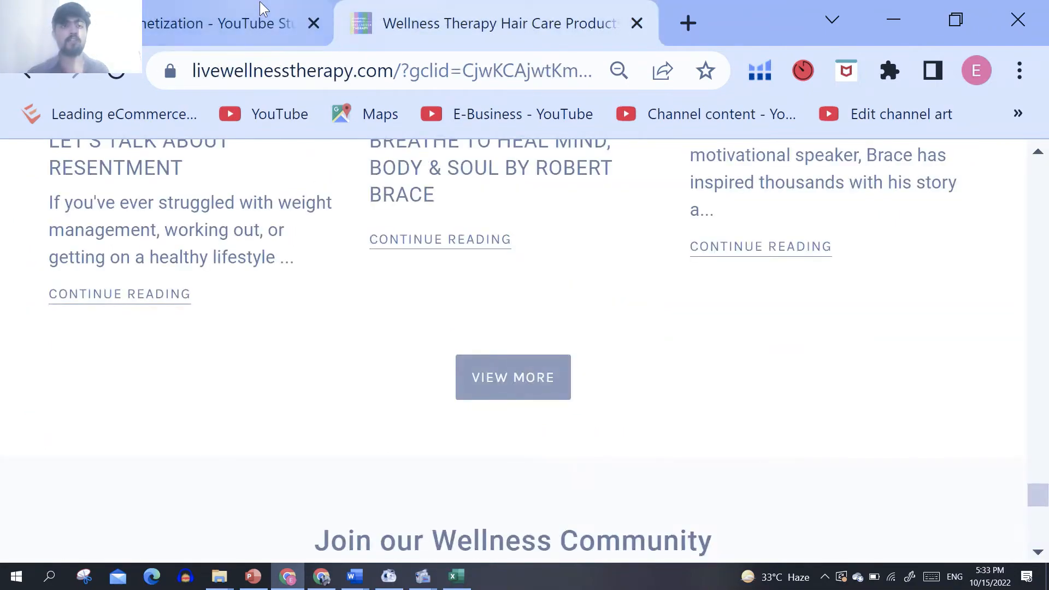
# Step: Switch to the KeepaExport workbook in Excel, dismiss the Upload Blocked message and look through the Brand column
pyautogui.click(465, 577)
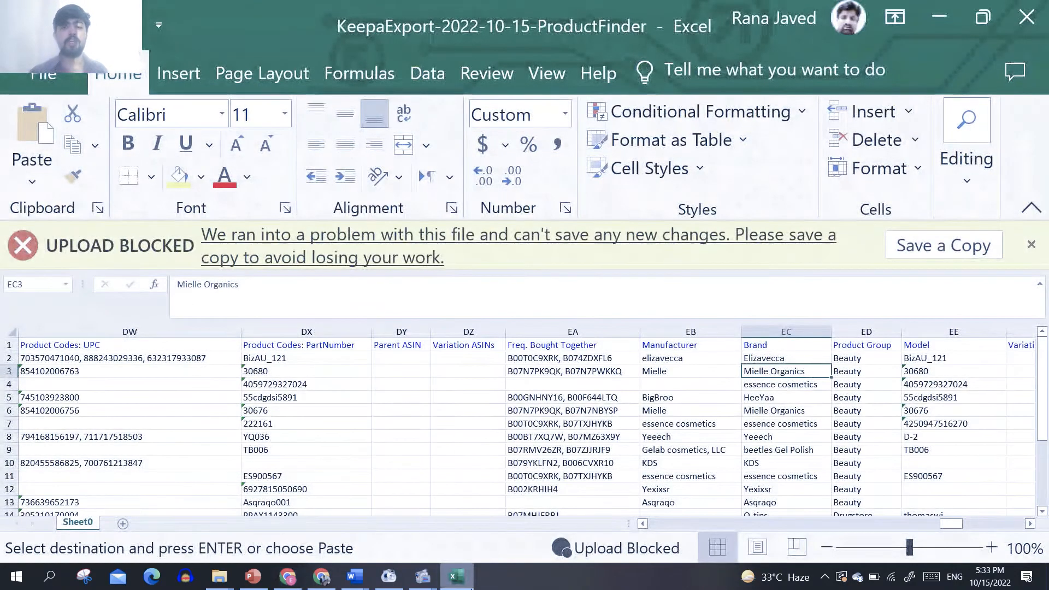
pyautogui.moveTo(1046, 382); pyautogui.dragTo(1047, 527)
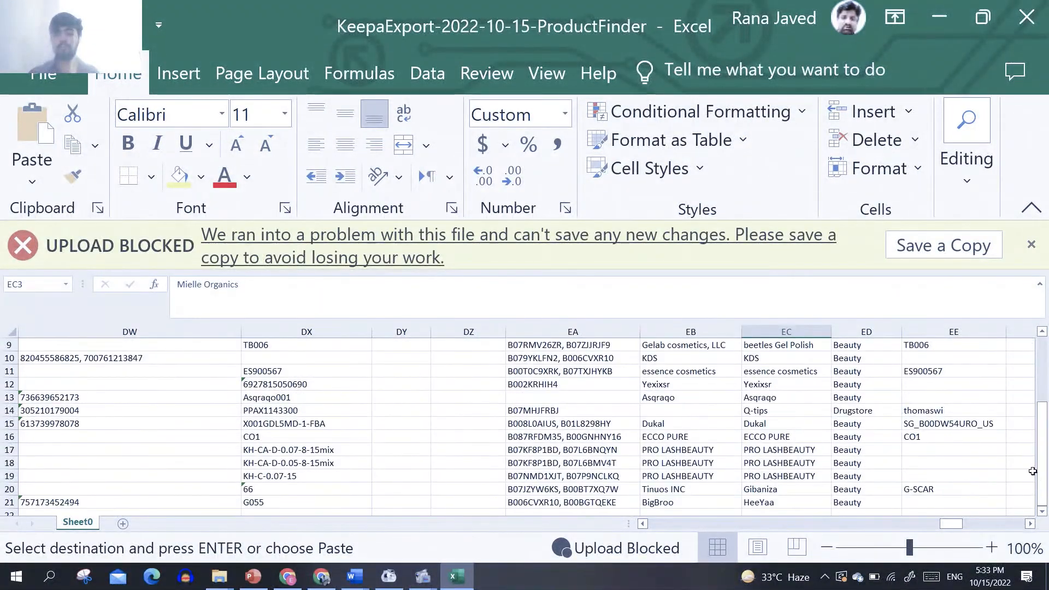
pyautogui.moveTo(1046, 470); pyautogui.dragTo(1045, 429)
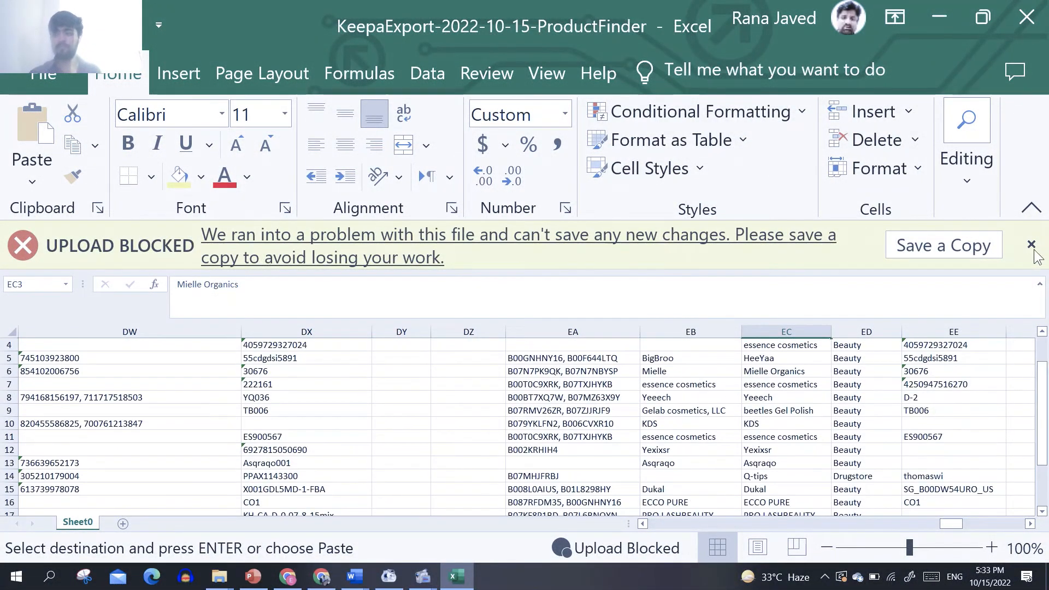
pyautogui.click(1031, 244)
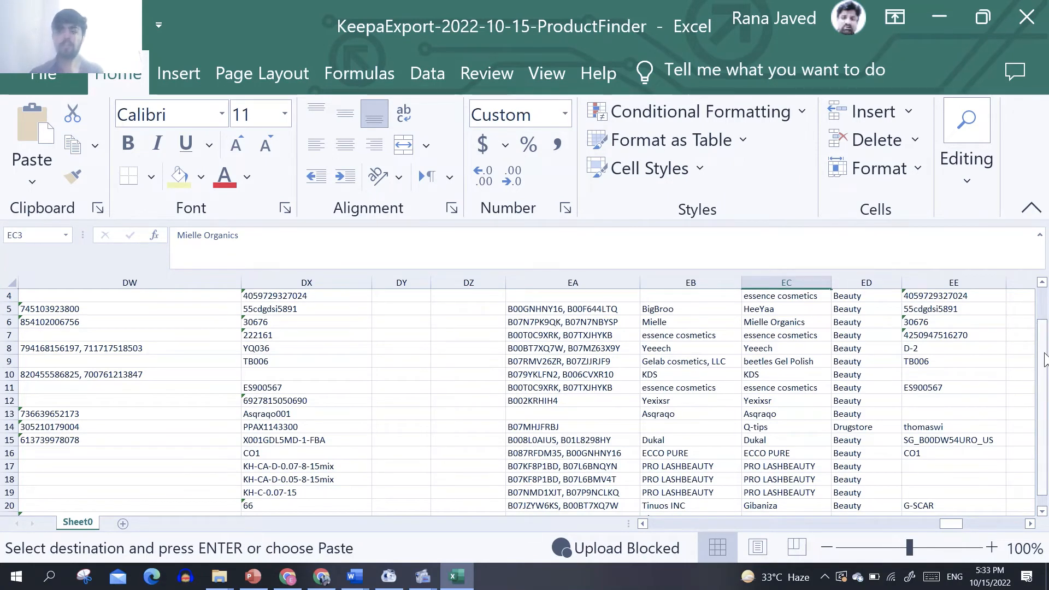
pyautogui.scroll(1, 1044, 358)
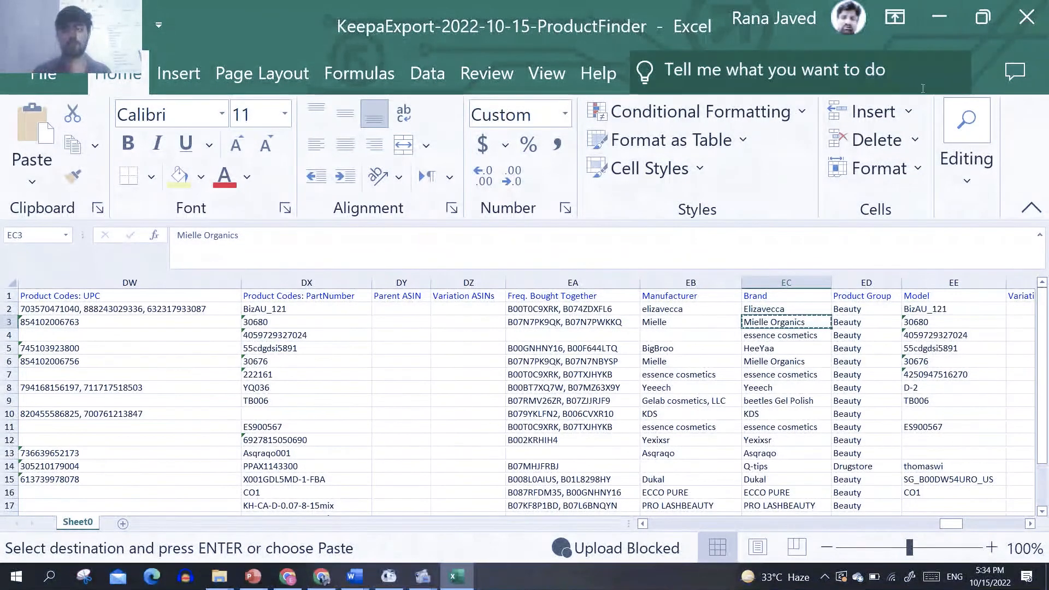
pyautogui.click(940, 25)
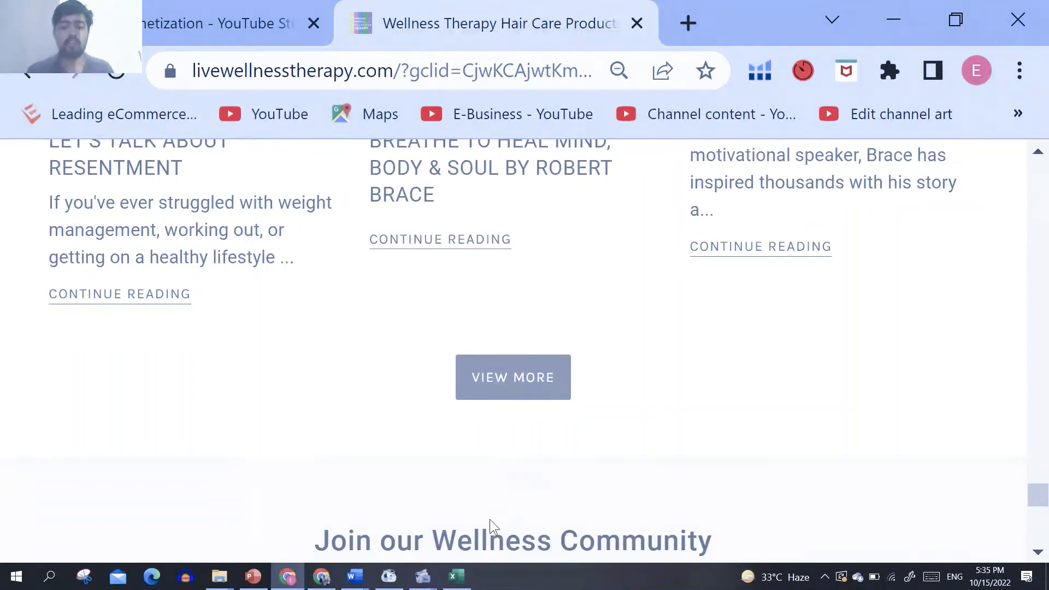
pyautogui.moveTo(453, 584)
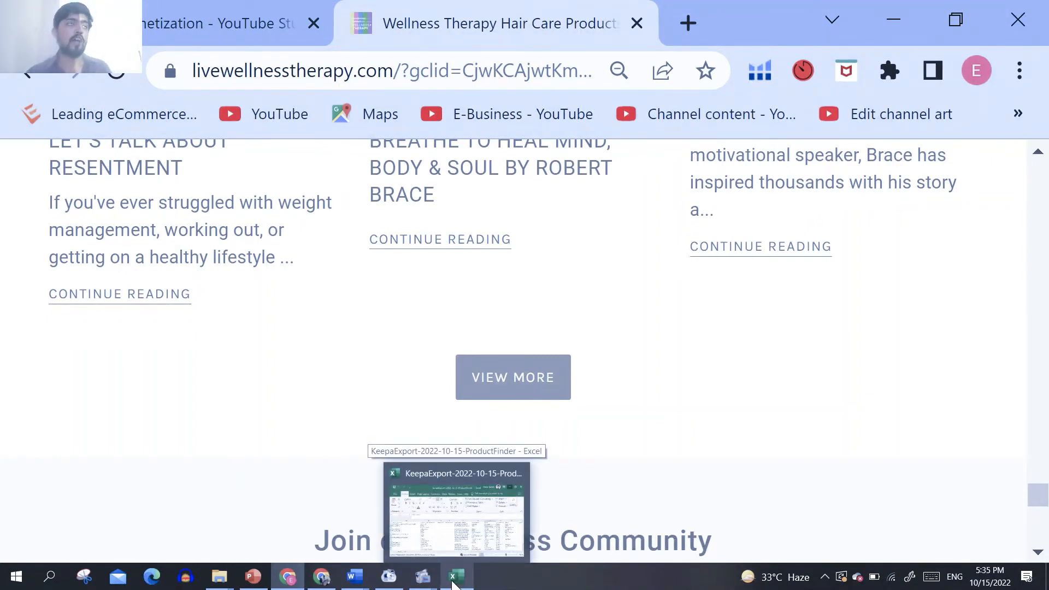
pyautogui.click(481, 533)
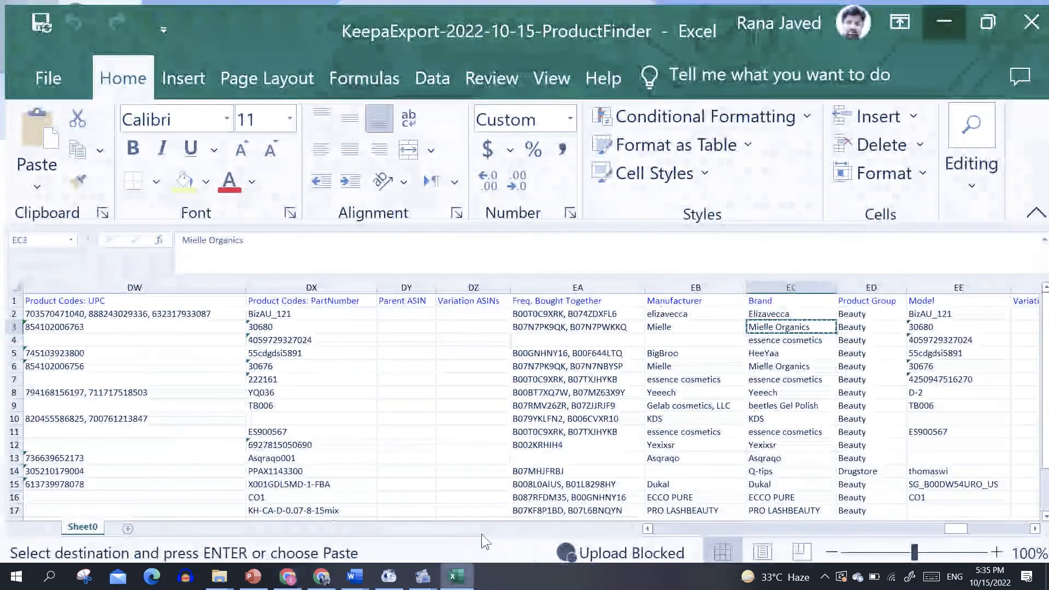
pyautogui.click(894, 18)
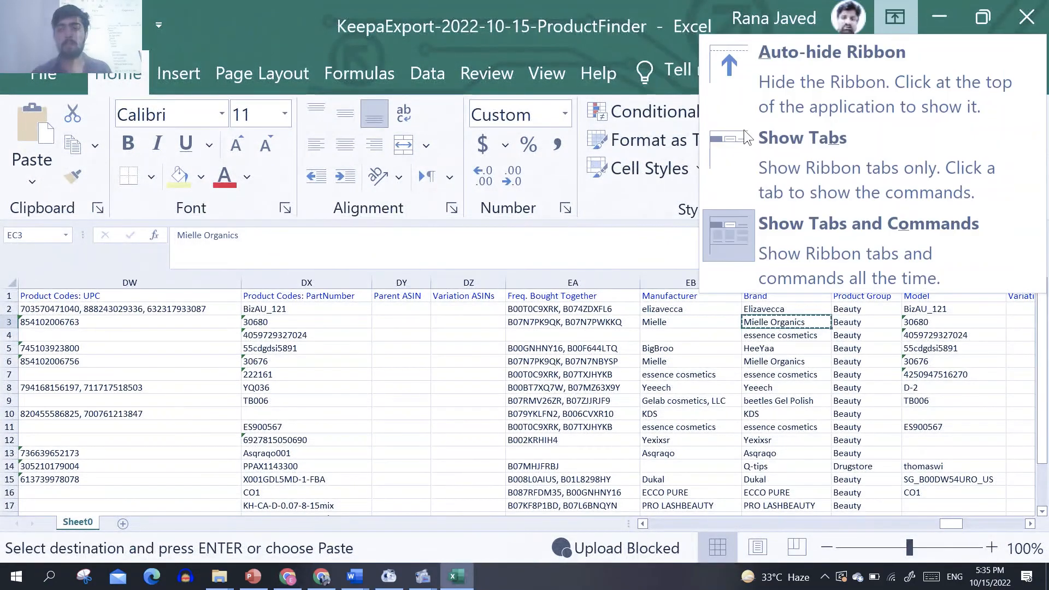
pyautogui.click(321, 576)
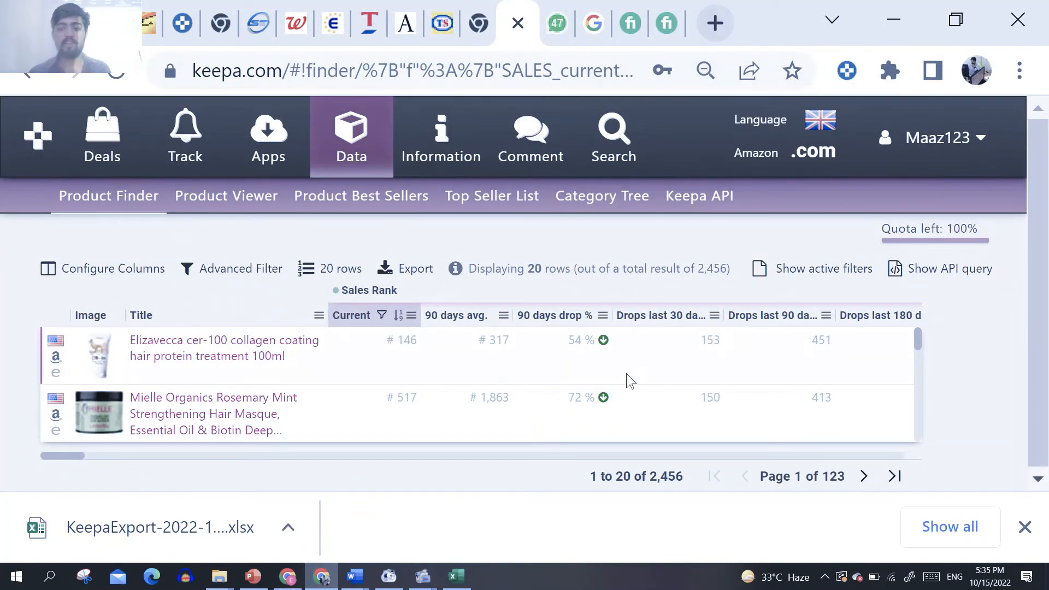
# Step: Return to the KeepaExport sheet in Excel and highlight cells EC2:ED4 and then EB15:ED21 to review the listed brands
pyautogui.click(455, 576)
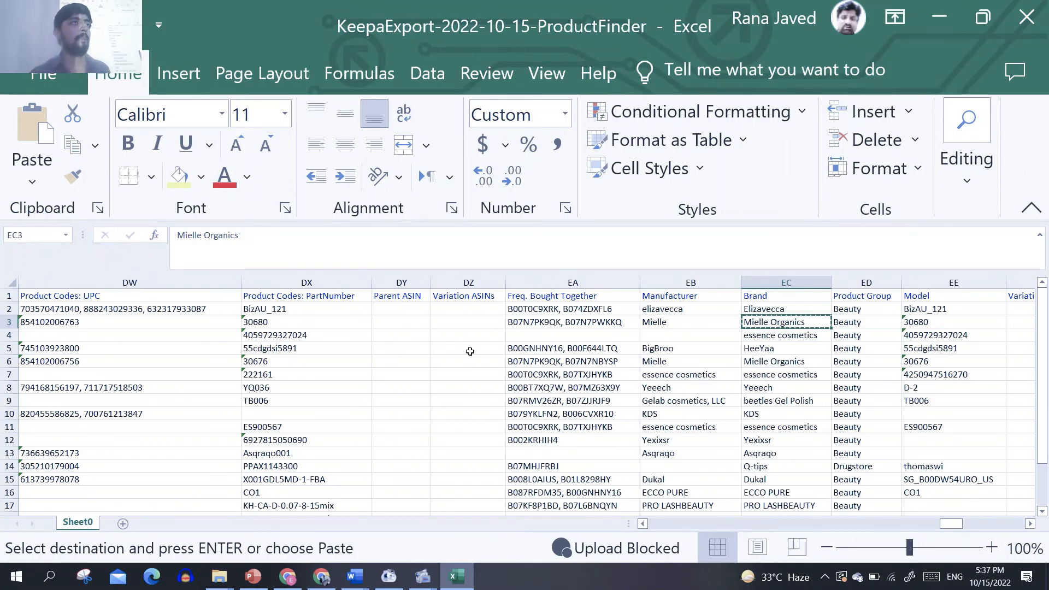
pyautogui.click(469, 351)
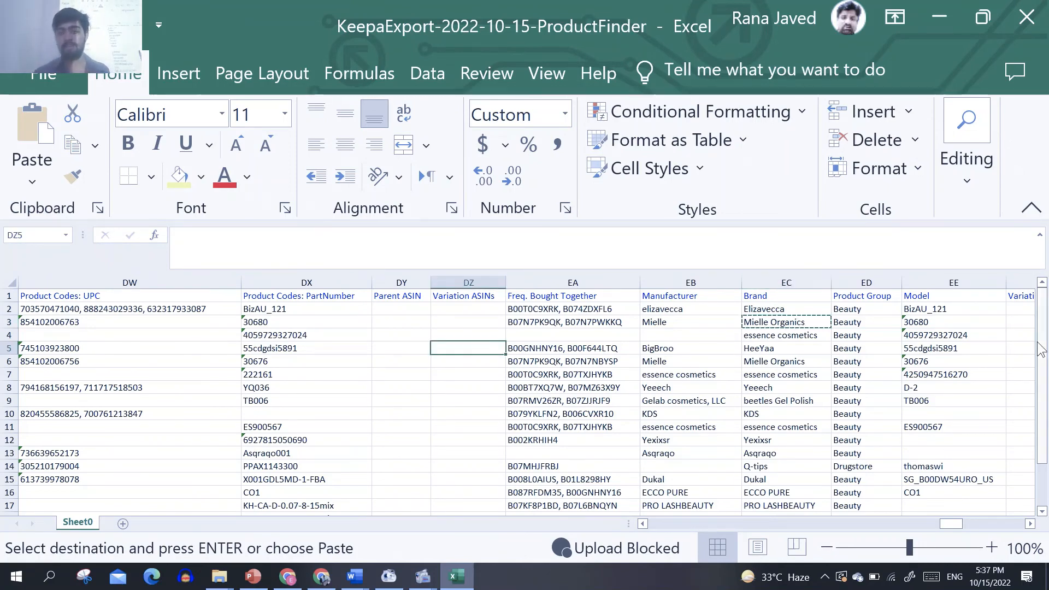
pyautogui.moveTo(1042, 377)
pyautogui.mouseDown()
pyautogui.moveTo(1042, 422)
pyautogui.moveTo(1046, 393)
pyautogui.mouseUp()
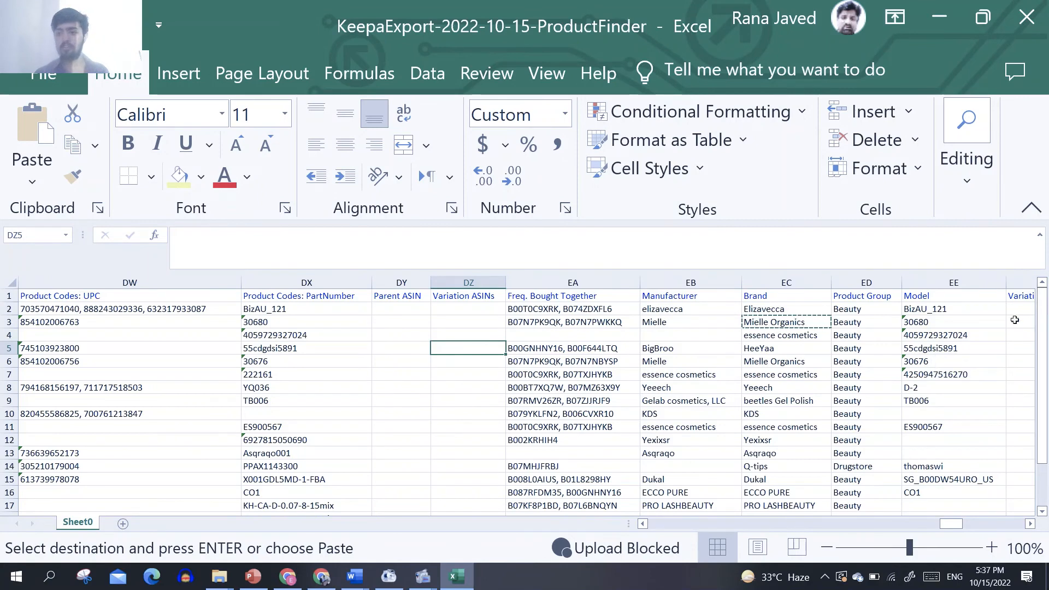
pyautogui.moveTo(798, 308); pyautogui.dragTo(869, 334)
pyautogui.moveTo(1046, 349); pyautogui.dragTo(1047, 493)
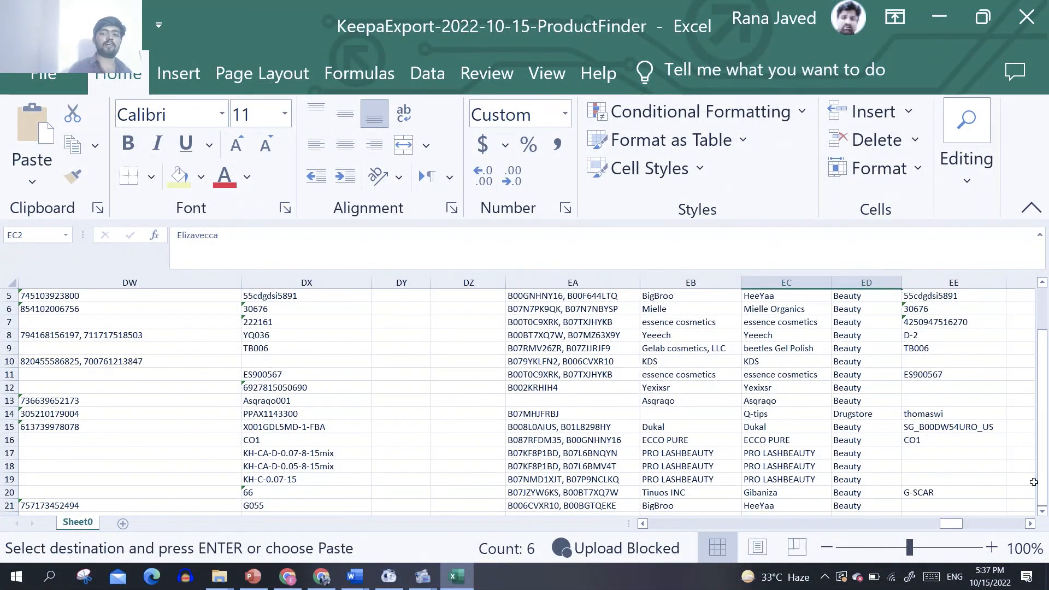
pyautogui.moveTo(862, 427); pyautogui.dragTo(677, 505)
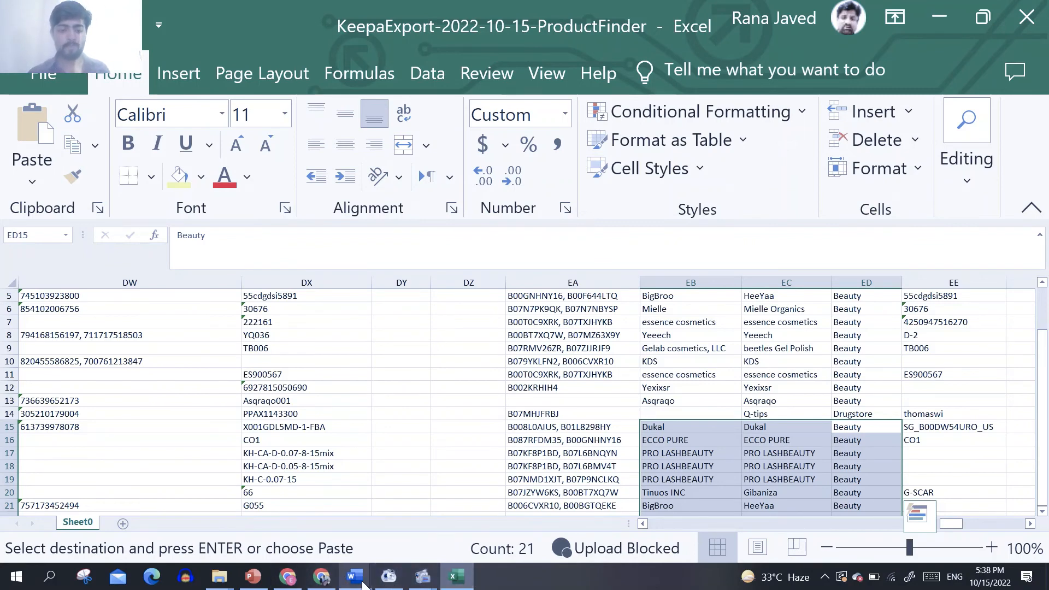
# Step: Switch to the Keepa Product Finder results in Chrome and look over the filtered product list
pyautogui.click(320, 513)
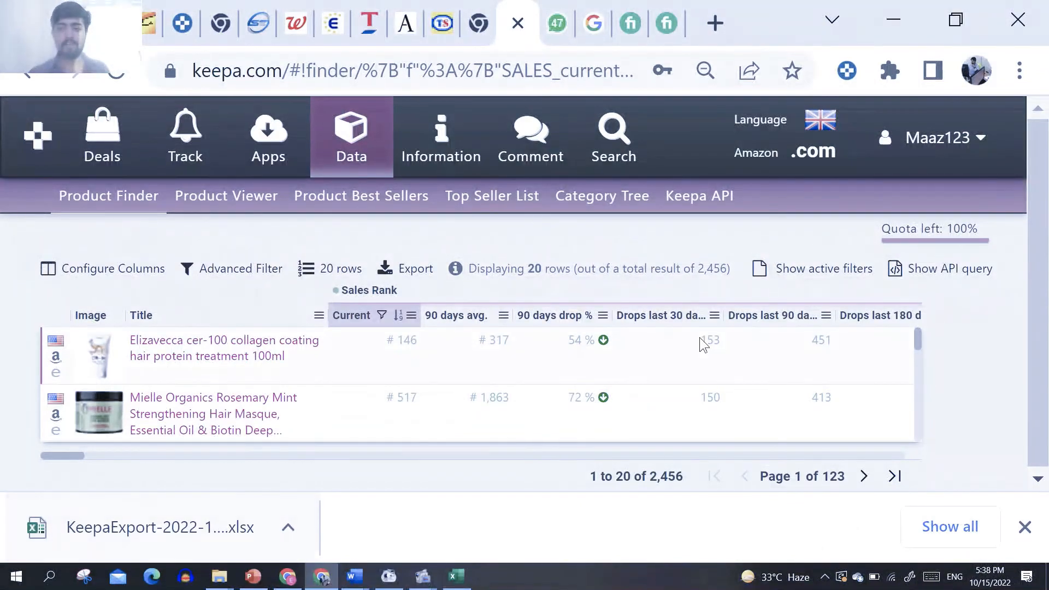
pyautogui.moveTo(917, 339); pyautogui.dragTo(908, 320)
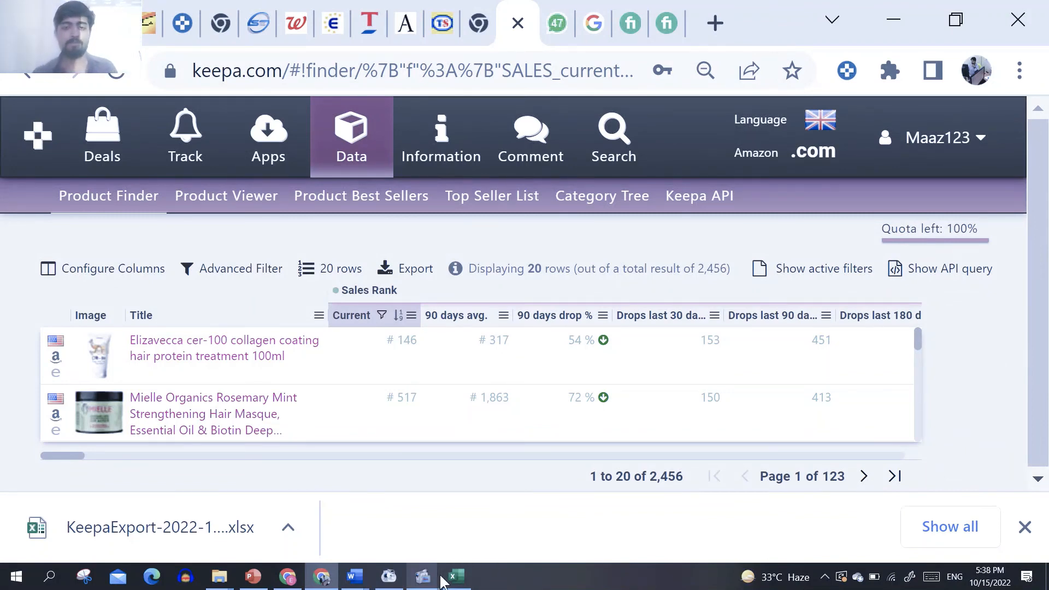
pyautogui.click(557, 23)
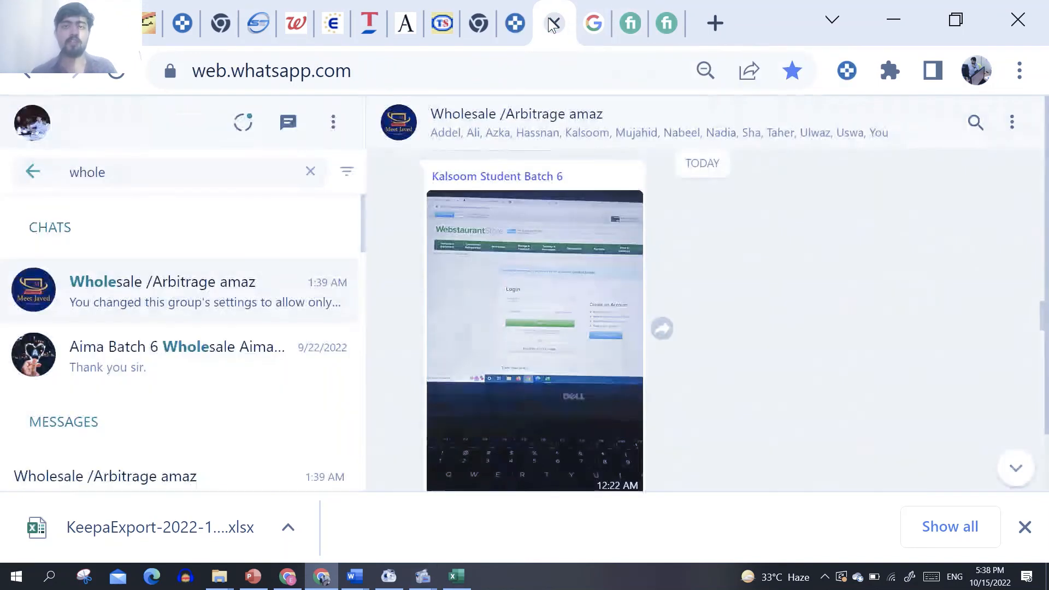
pyautogui.click(508, 24)
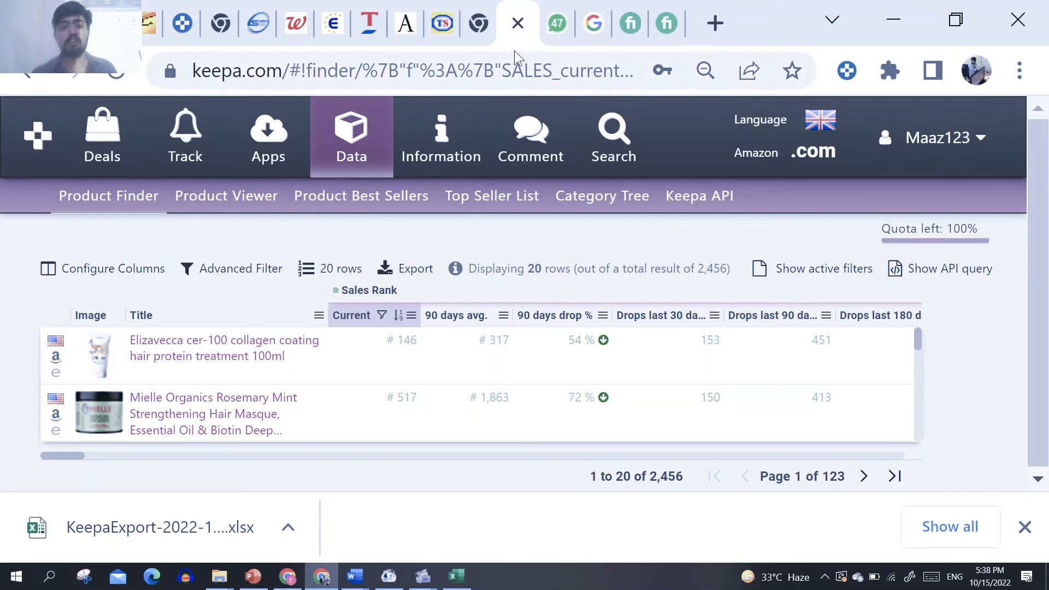
pyautogui.moveTo(441, 18)
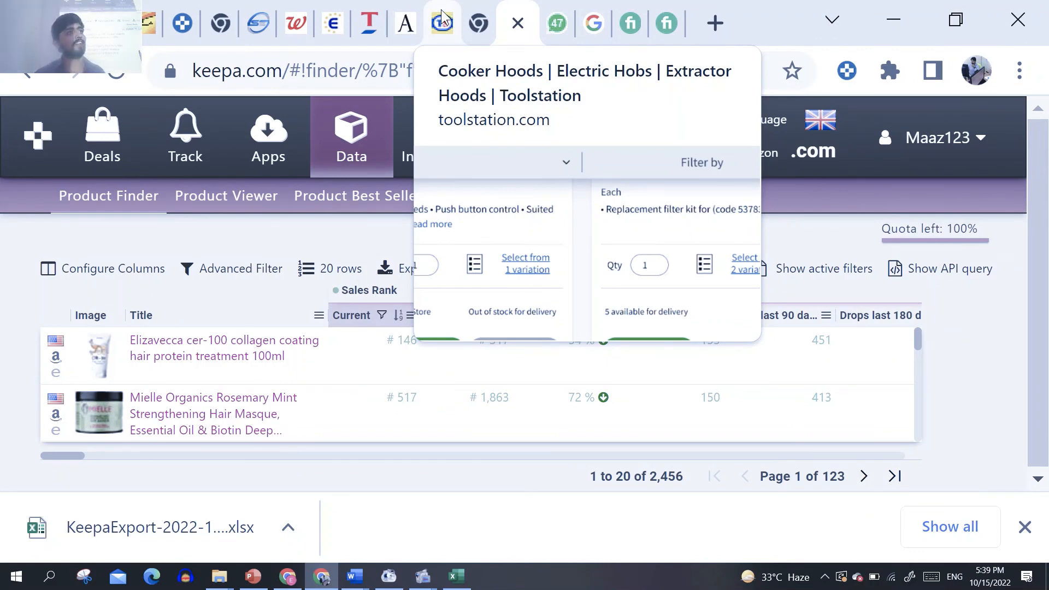
pyautogui.click(667, 23)
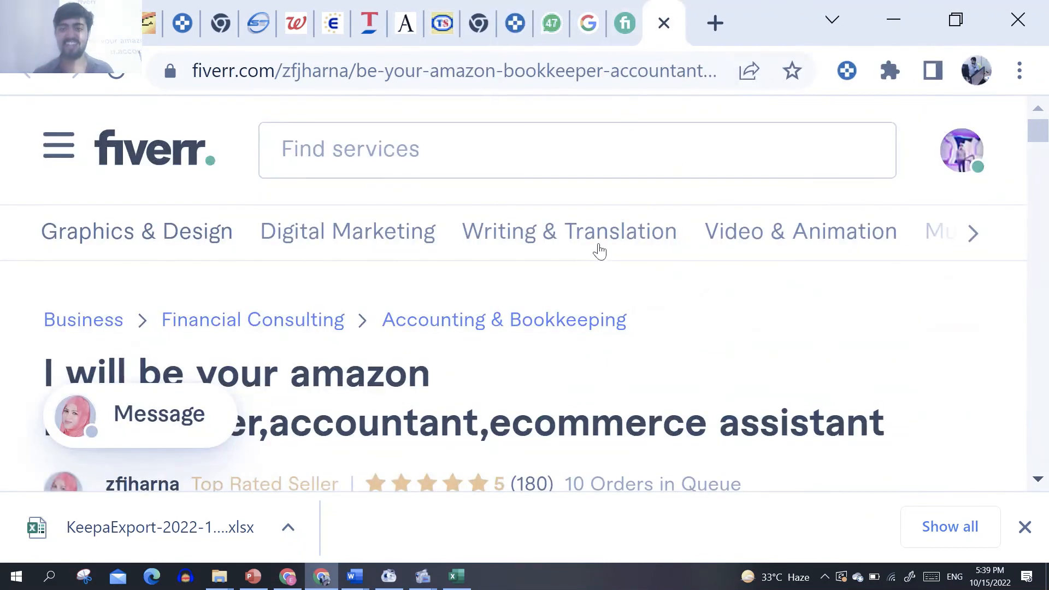
pyautogui.click(514, 23)
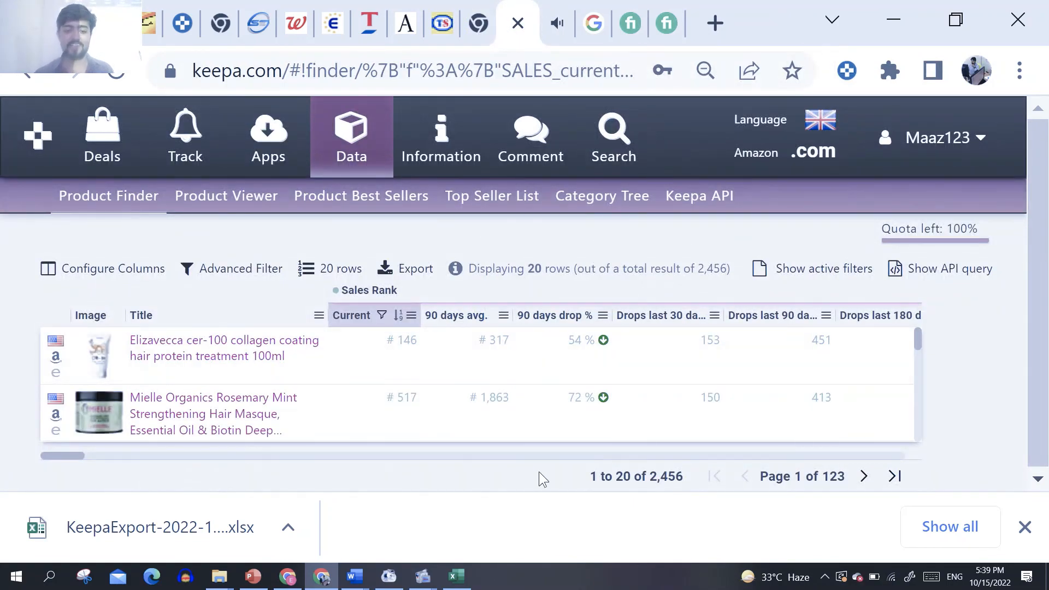
pyautogui.click(891, 15)
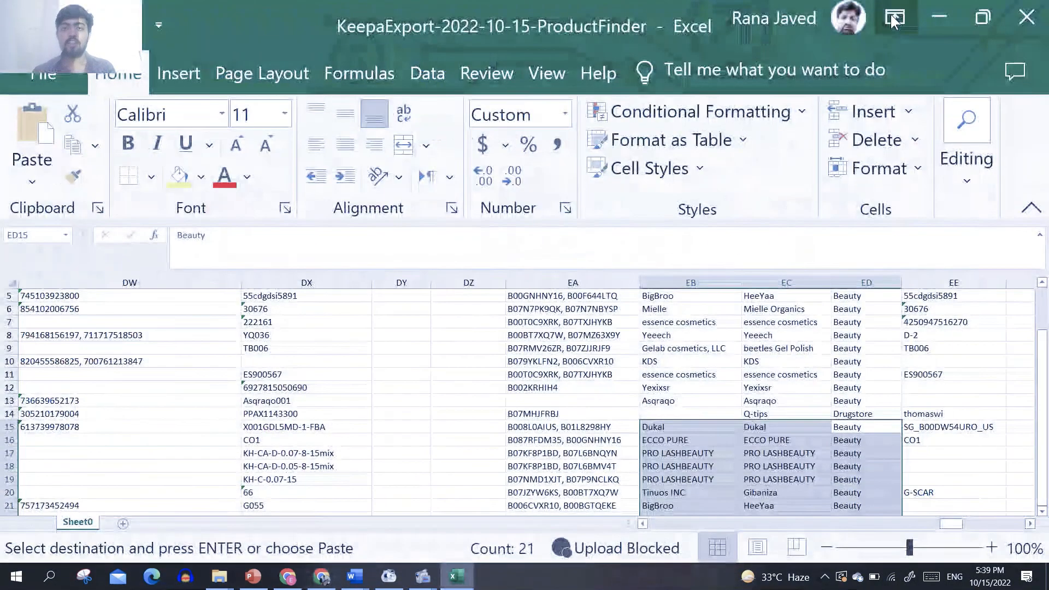
pyautogui.click(944, 18)
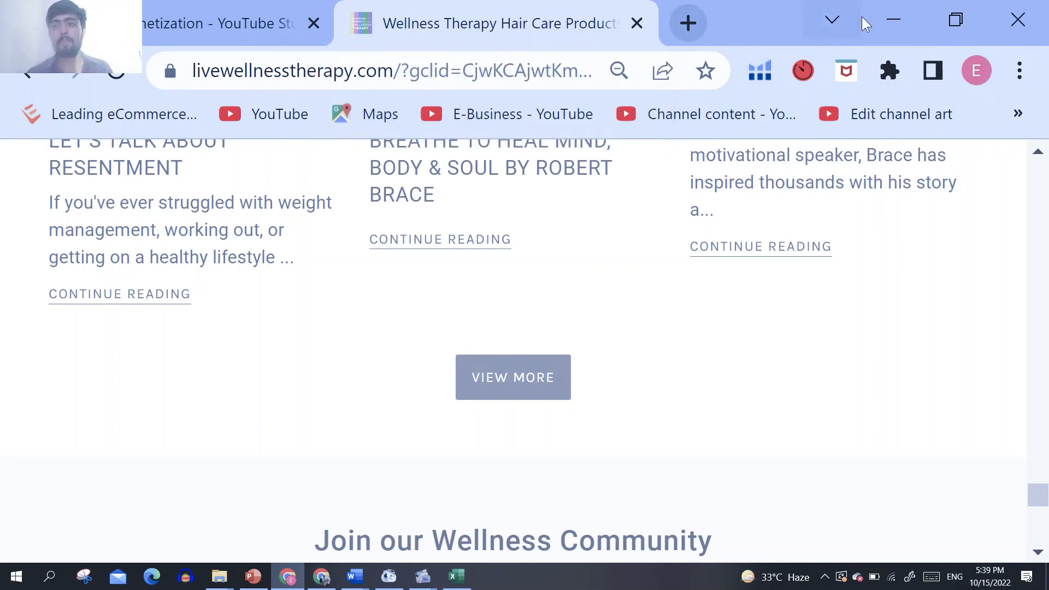
pyautogui.click(230, 3)
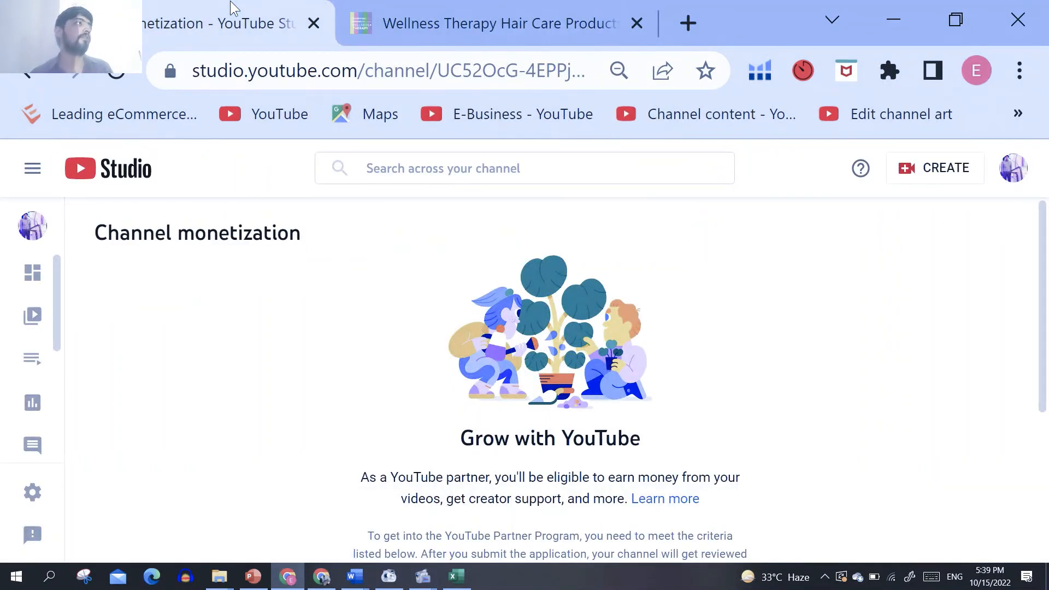